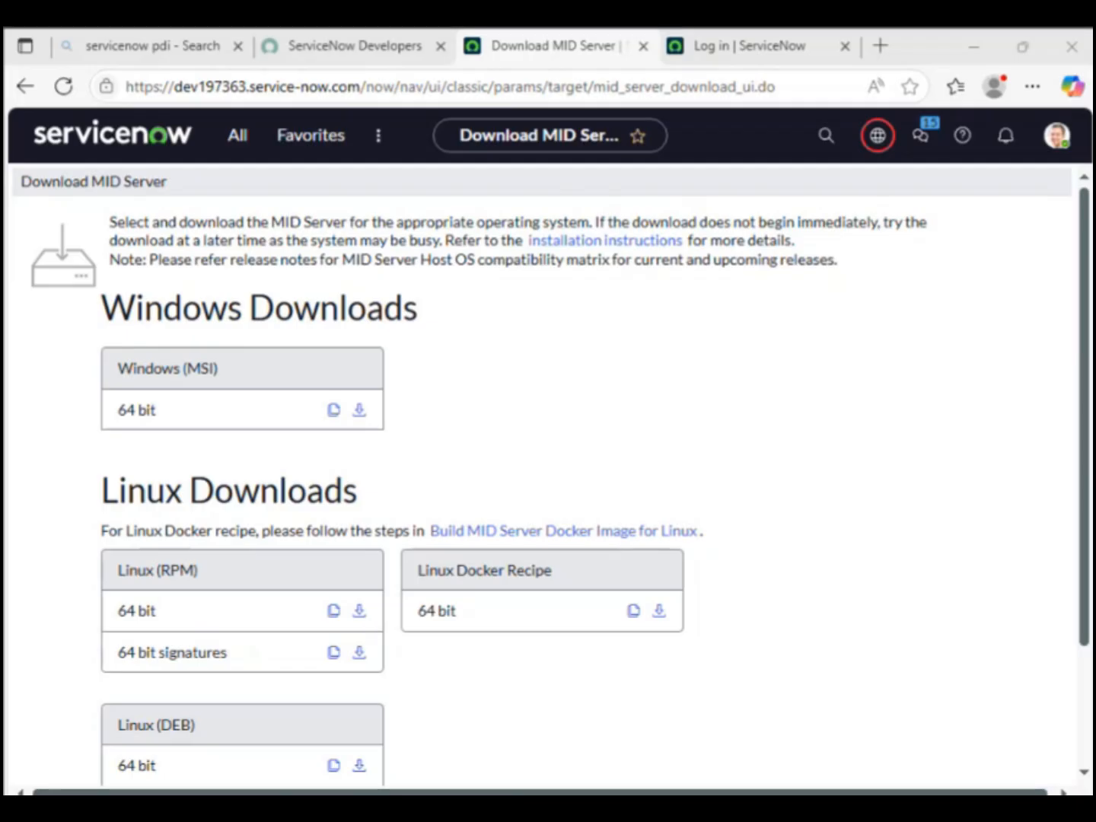
# Step: Launch lusrmgr.msc, show the Users list, and open a blank New User form
pyautogui.press('super+s')
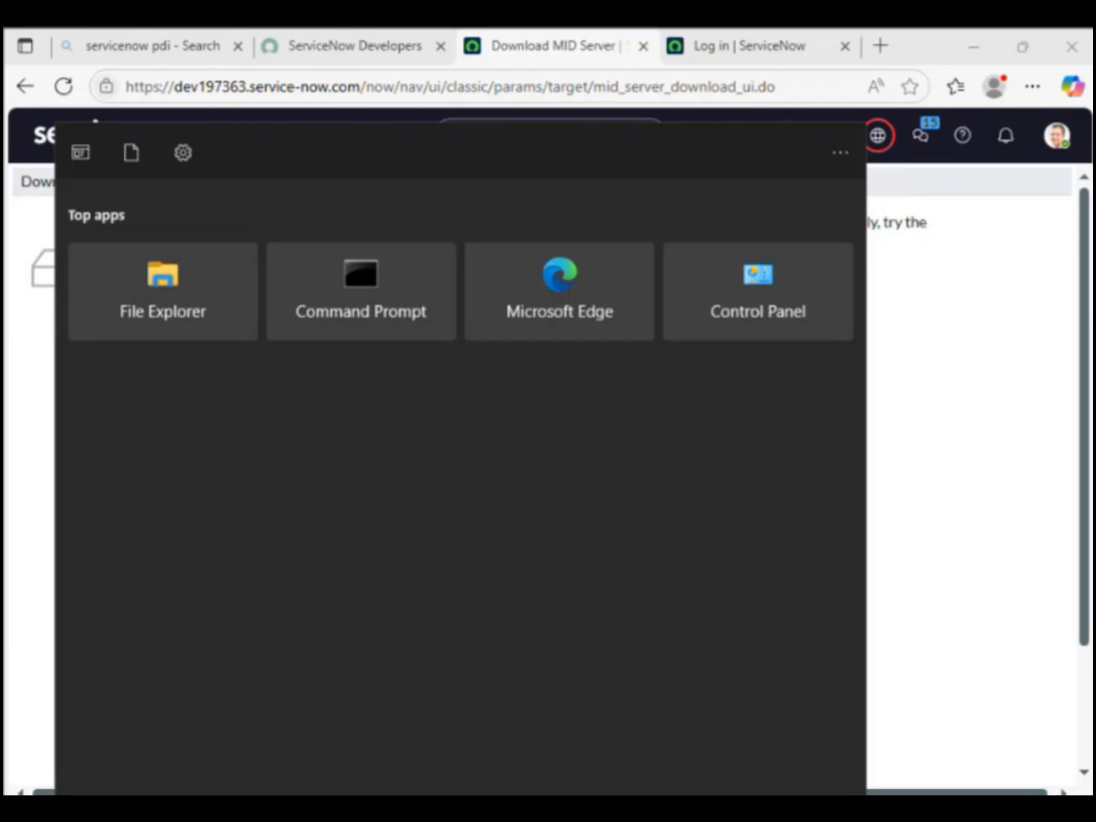
pyautogui.press('super+r')
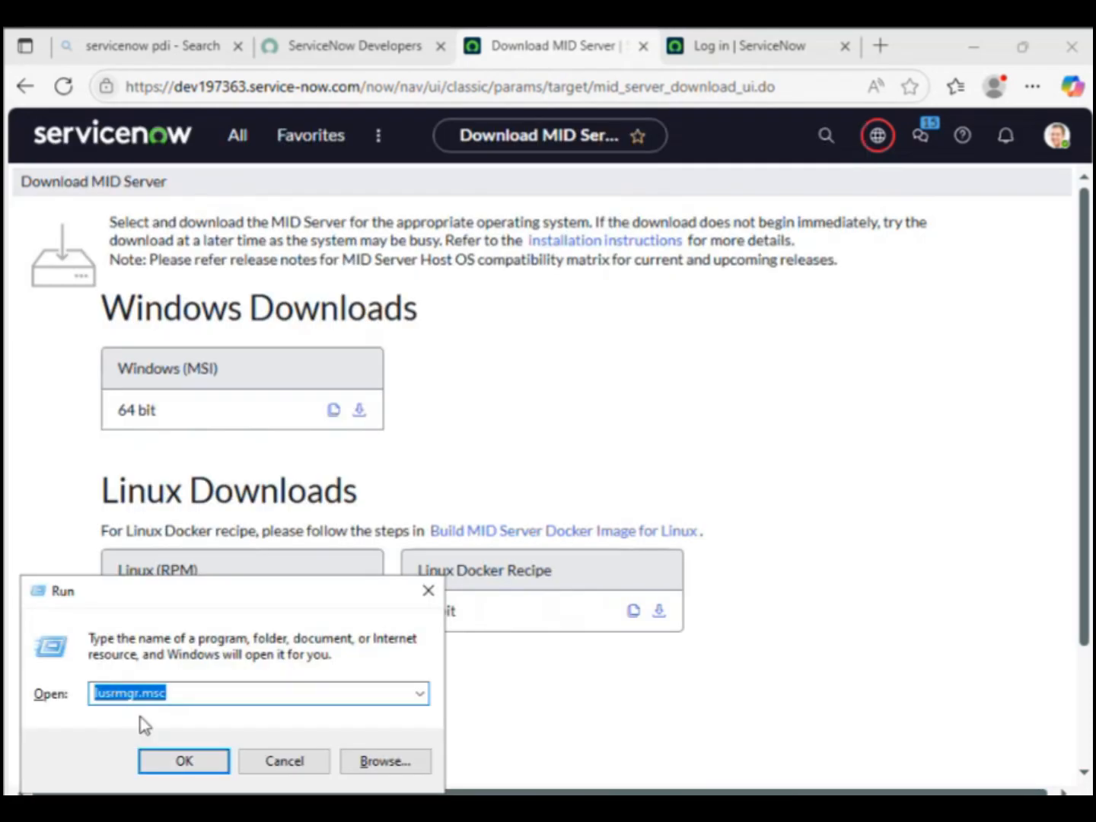
pyautogui.click(166, 764)
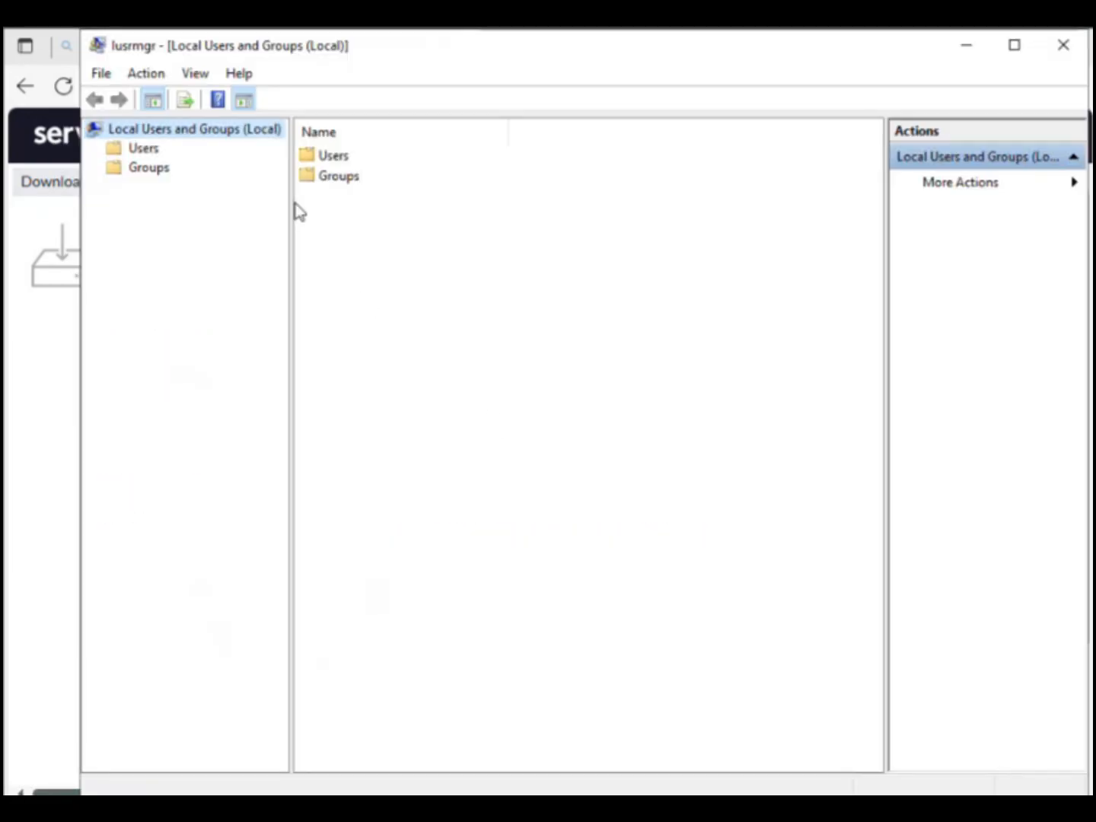
pyautogui.click(139, 153)
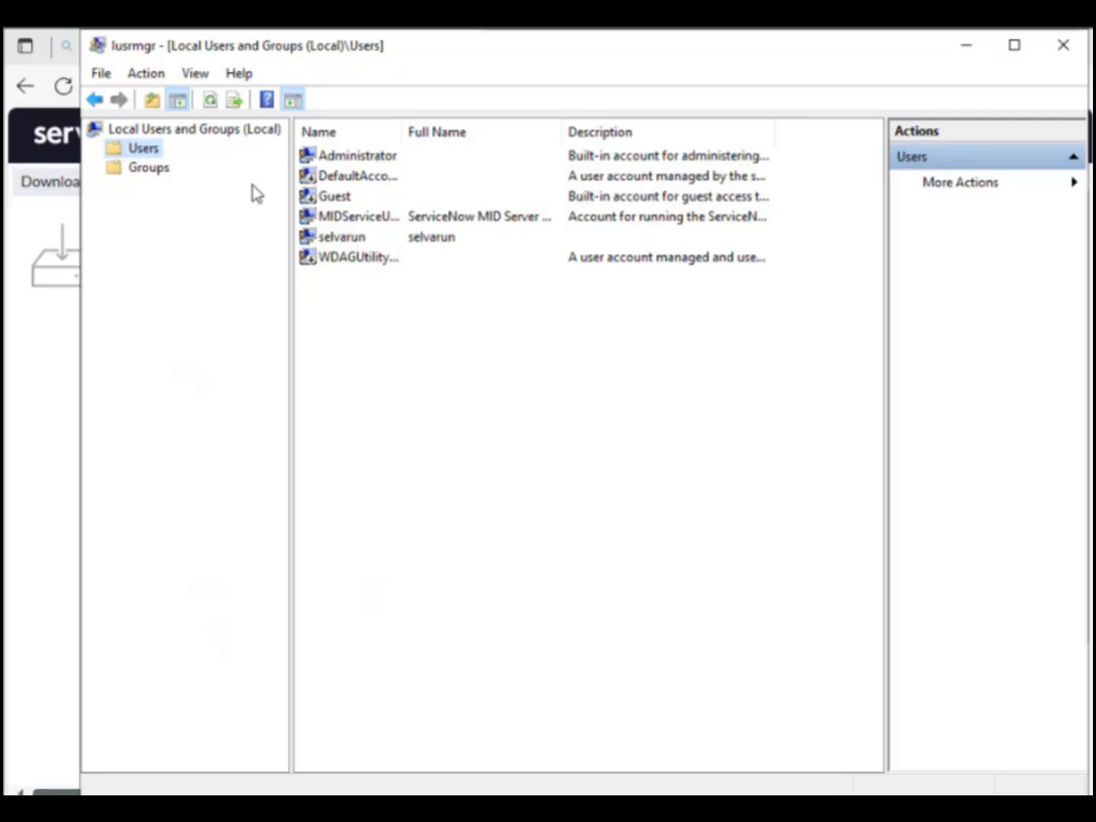
pyautogui.click(986, 192)
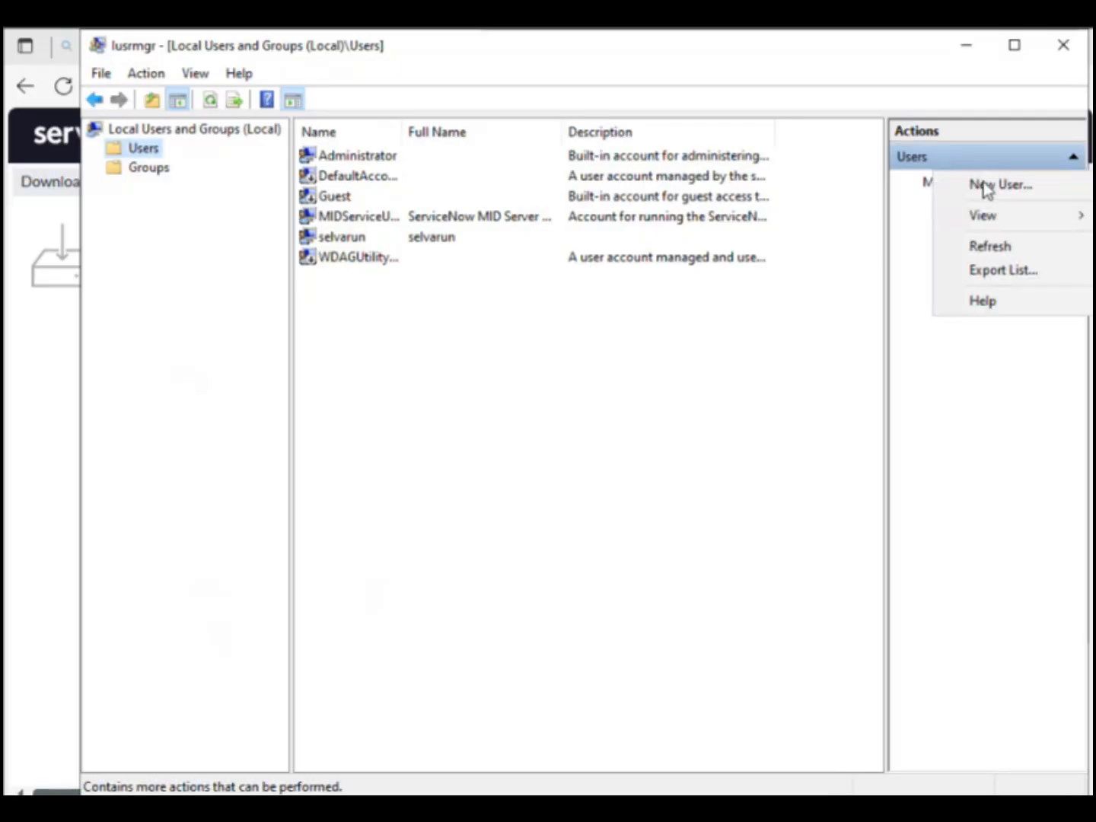
pyautogui.click(986, 185)
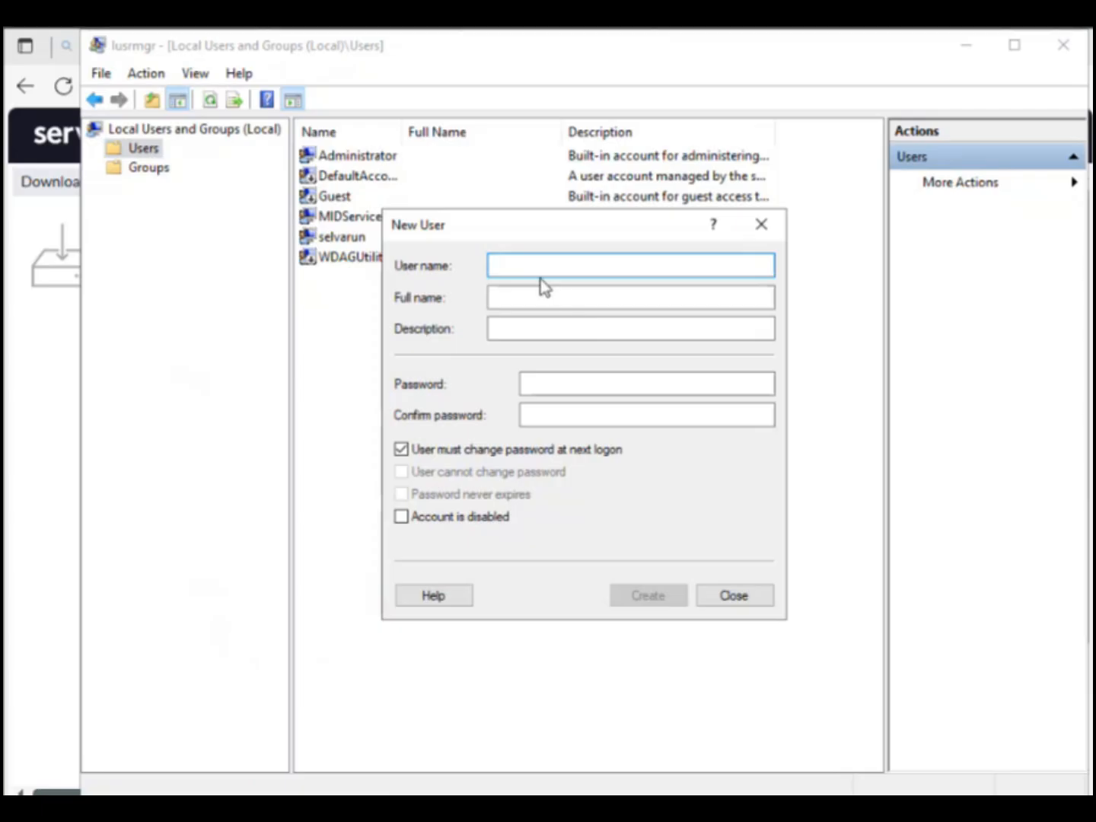
# Step: Enter 'Windows MIDServer' as user and full name, described as 'Service Account for running ServiceNow MID Server'
pyautogui.write('Mi')
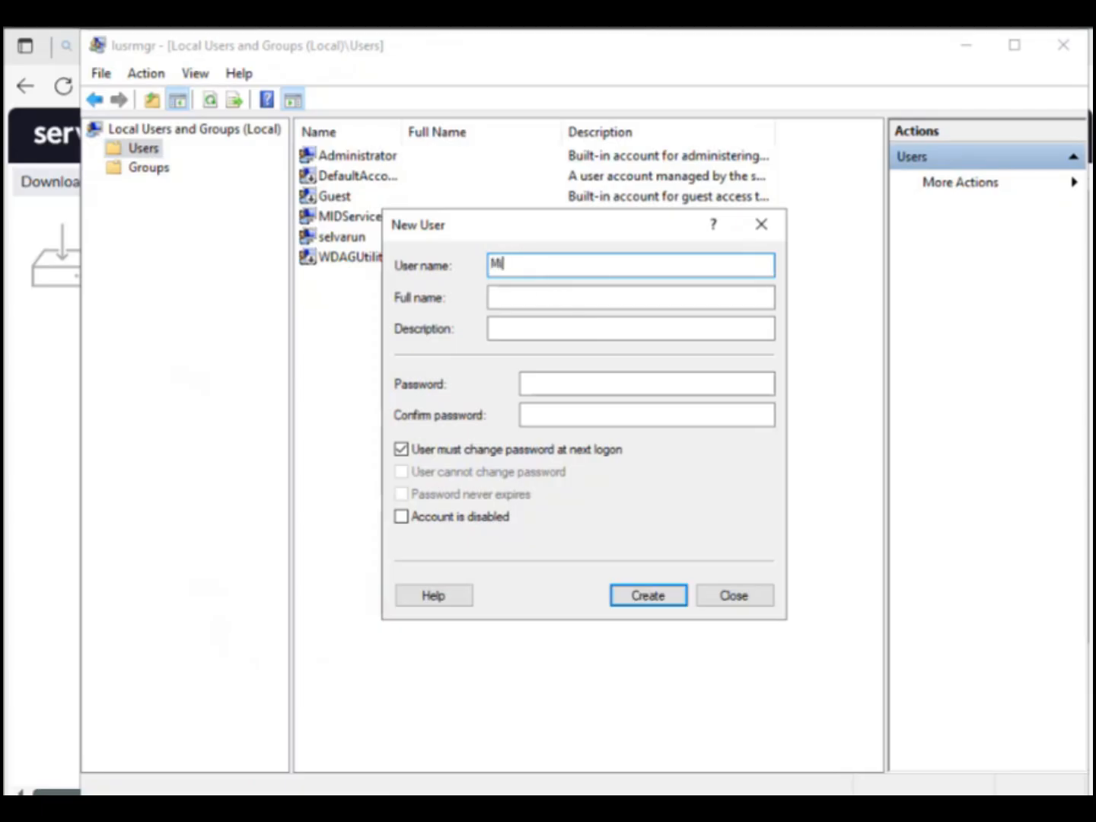
pyautogui.press('BackSpace')
pyautogui.press('BackSpace')
pyautogui.write('Windows MIDServer')
pyautogui.tripleClick(539, 266)
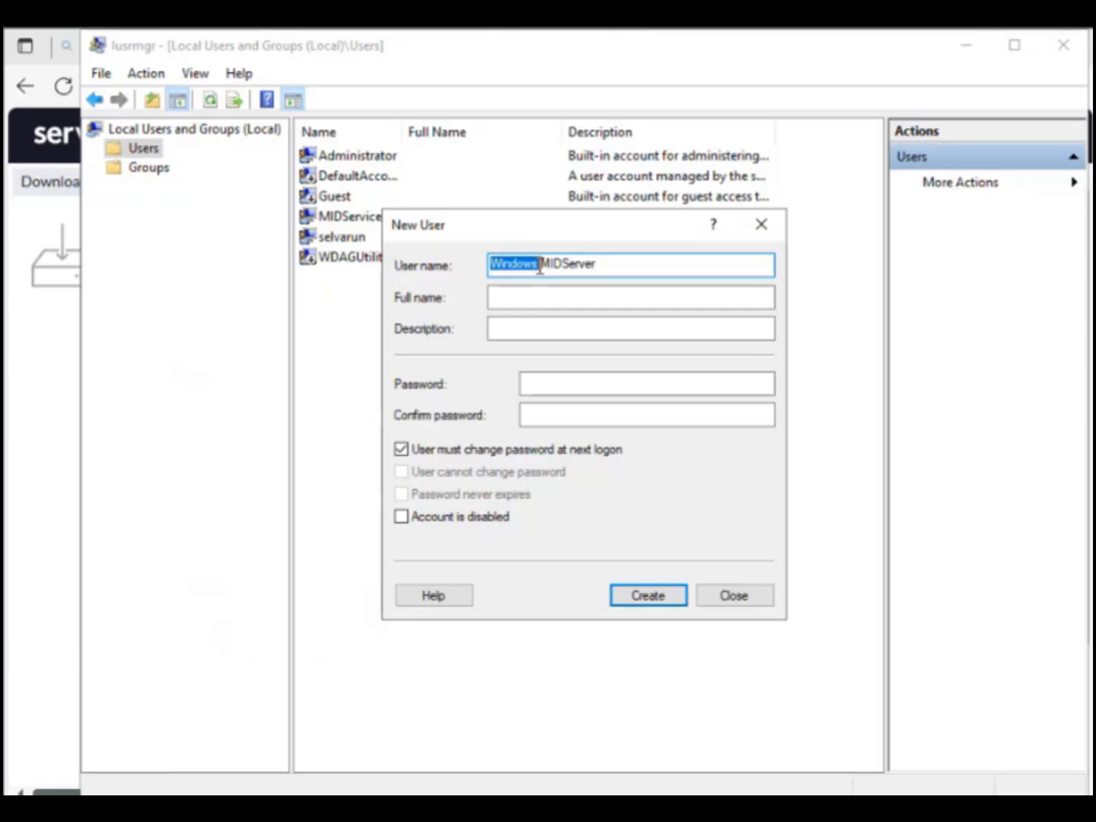
pyautogui.hotkey('ctrl', 'c')
pyautogui.click(534, 295)
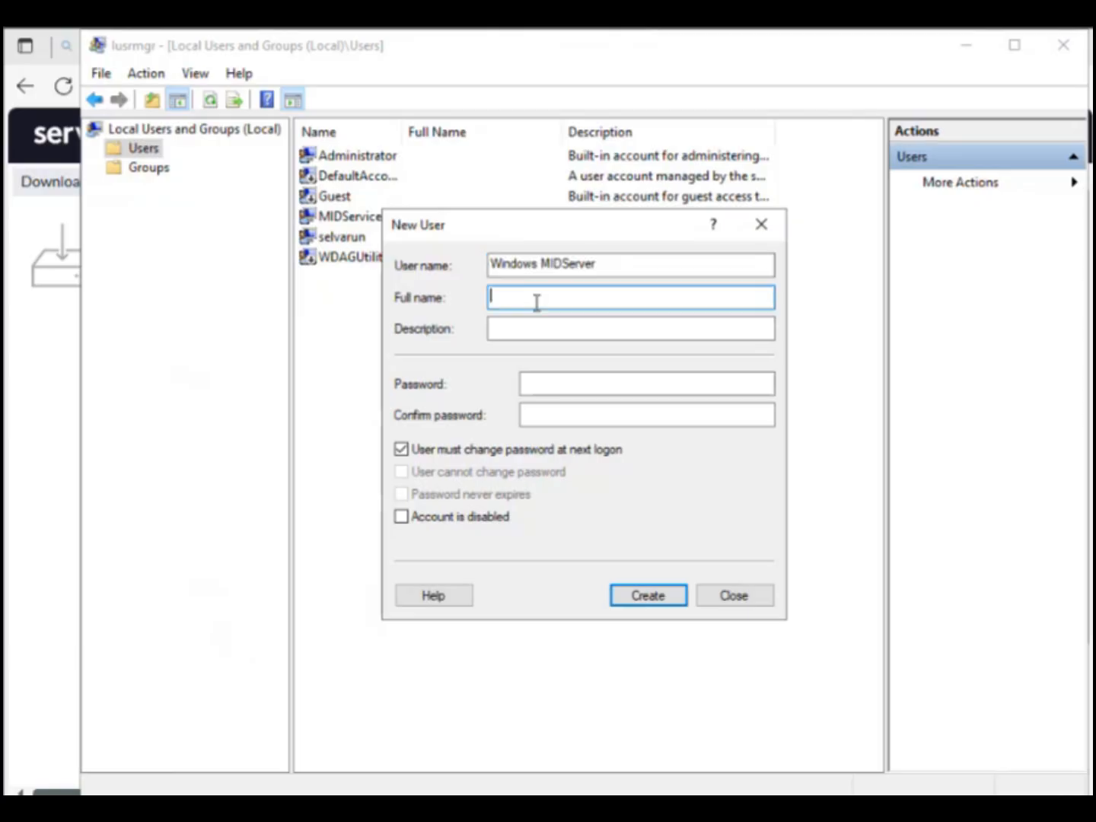
pyautogui.hotkey('ctrl', 'v')
pyautogui.click(526, 329)
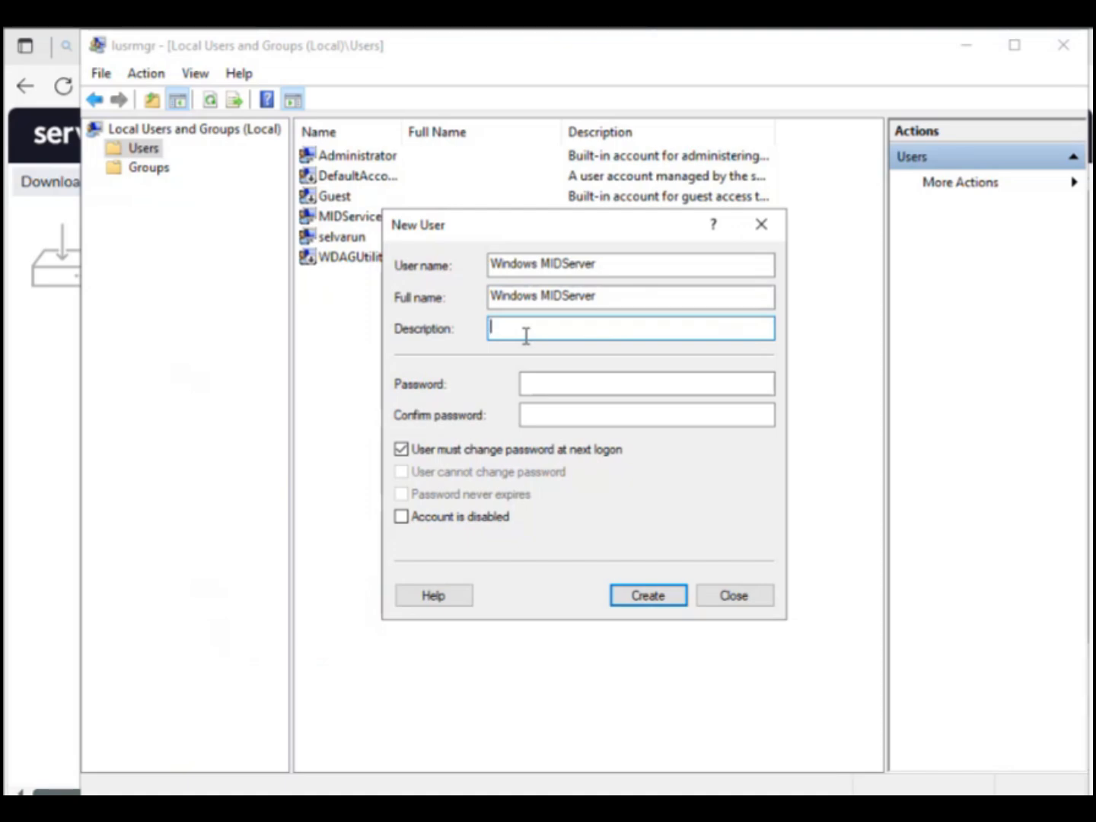
pyautogui.write('Serbic')
pyautogui.press('BackSpace')
pyautogui.press('BackSpace')
pyautogui.press('BackSpace')
pyautogui.write('vice Account for running ServiceNow')
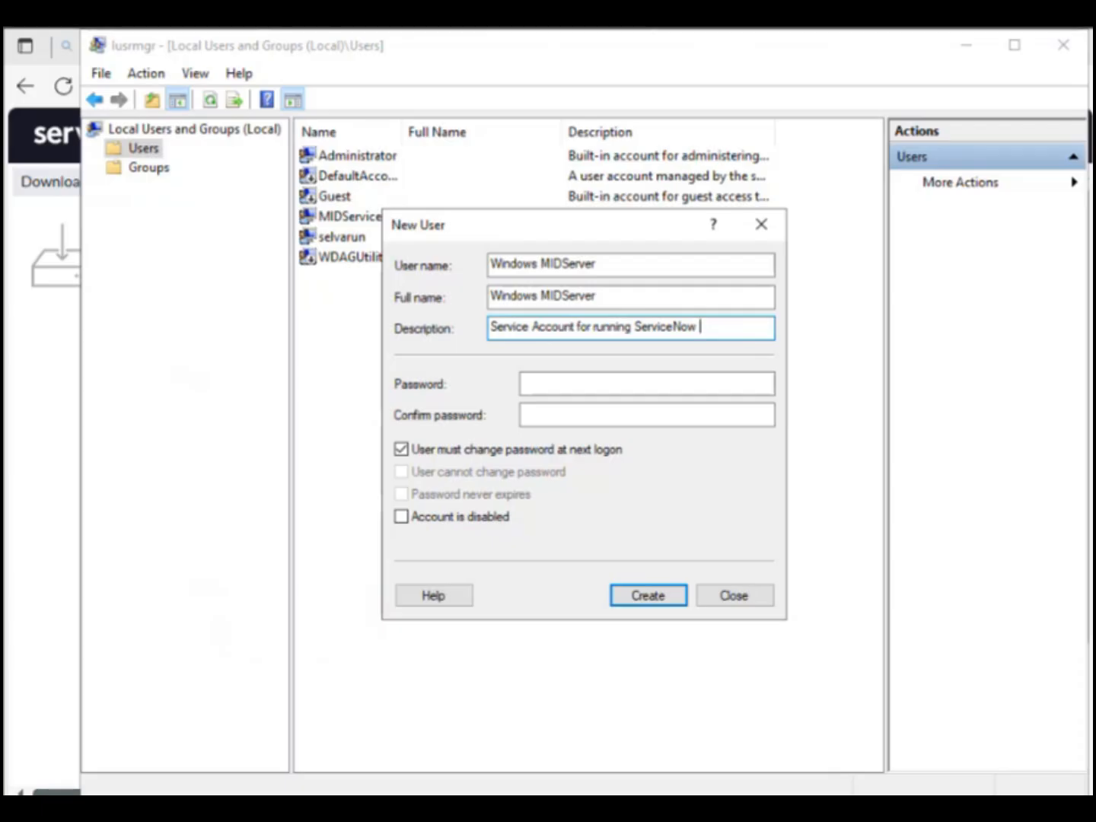
pyautogui.write('MID Server')
# Step: Make the password unchangeable and never-expiring, set it, and create the account
pyautogui.click(541, 451)
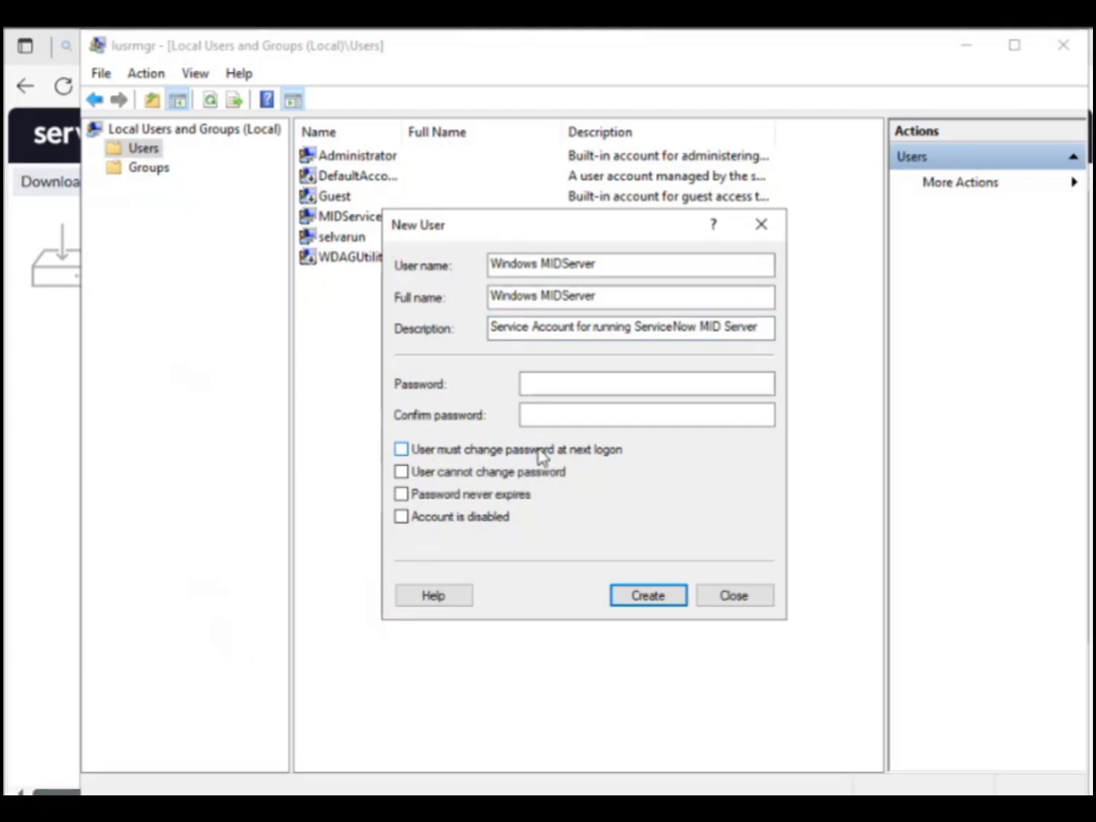
pyautogui.click(465, 473)
pyautogui.click(462, 498)
pyautogui.click(537, 380)
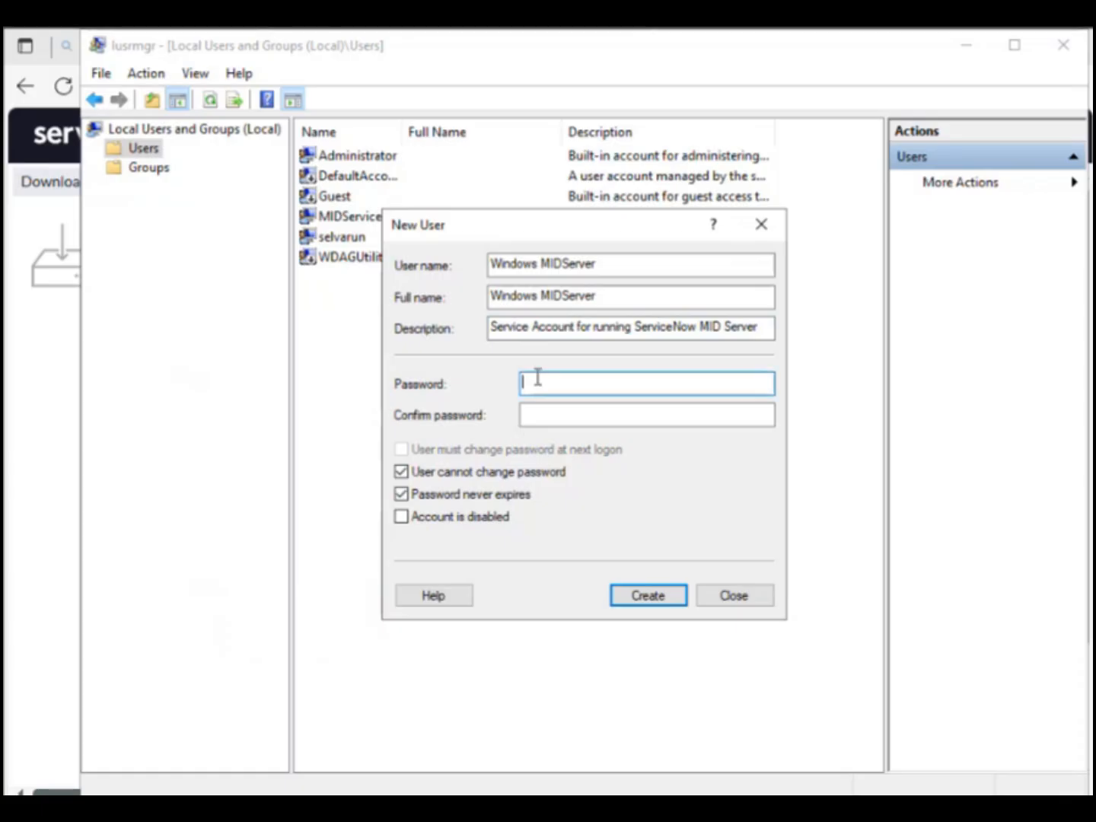
pyautogui.write('••••••••••')
pyautogui.press('Tab')
pyautogui.write('•••••••••')
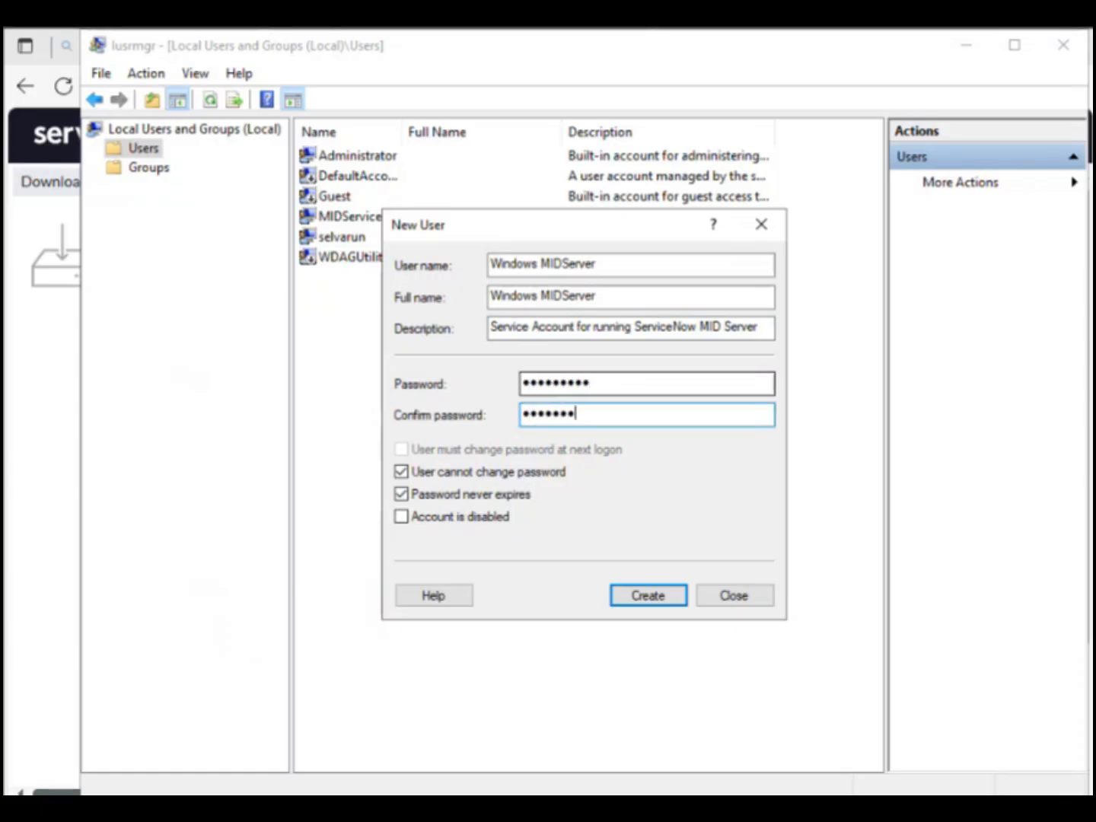
pyautogui.write('•')
pyautogui.click(646, 595)
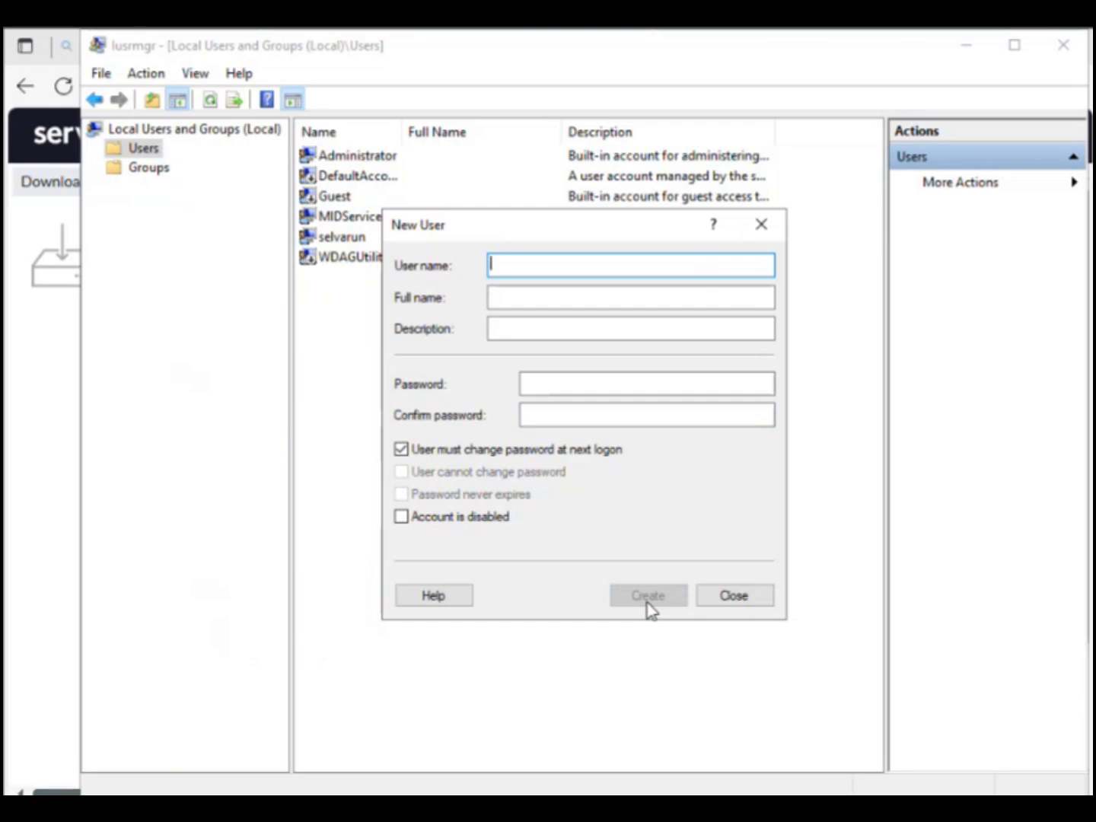
pyautogui.click(764, 226)
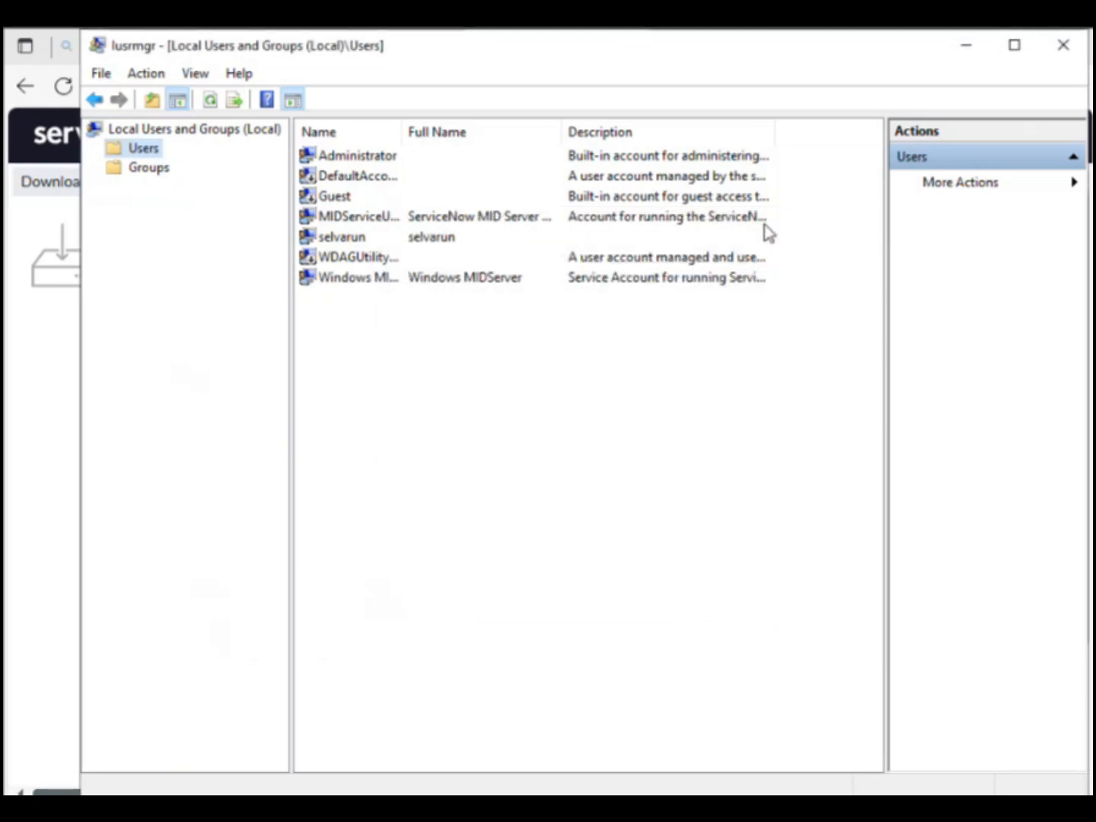
pyautogui.click(362, 281)
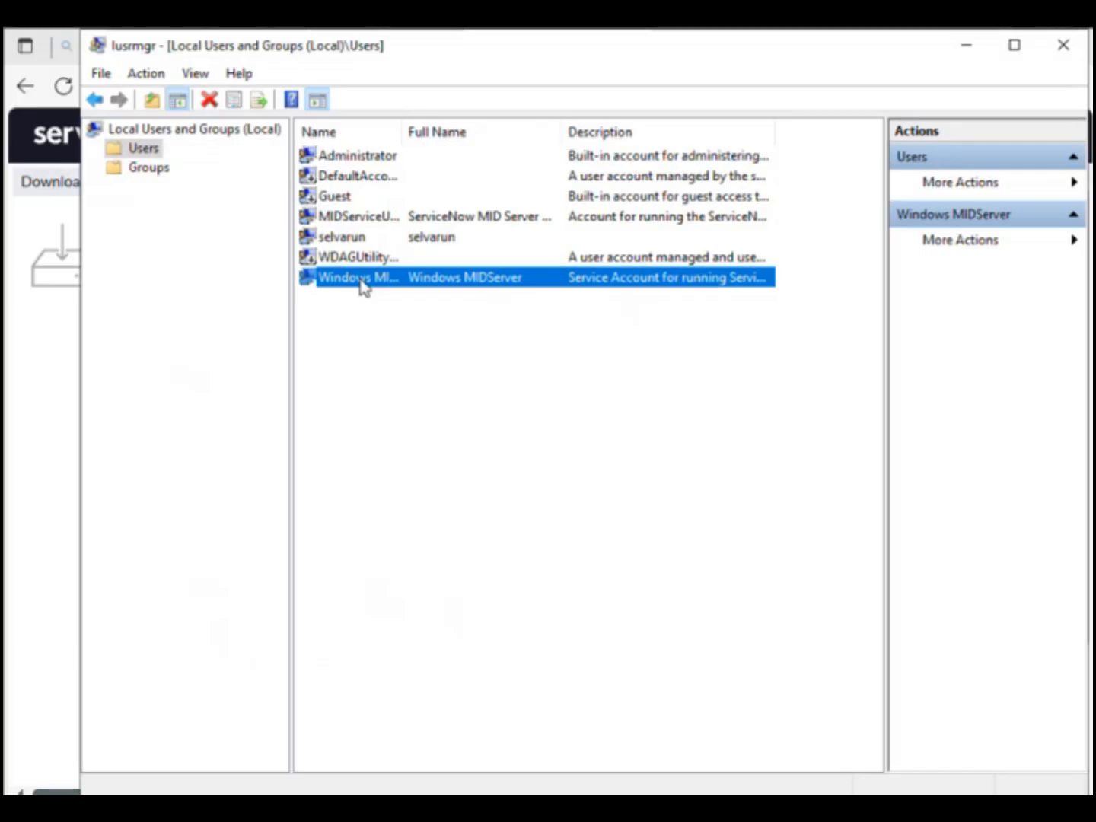
# Step: Launch secpol.msc with administrator approval and position the Local Security Policy window over the user list
pyautogui.press('super+r')
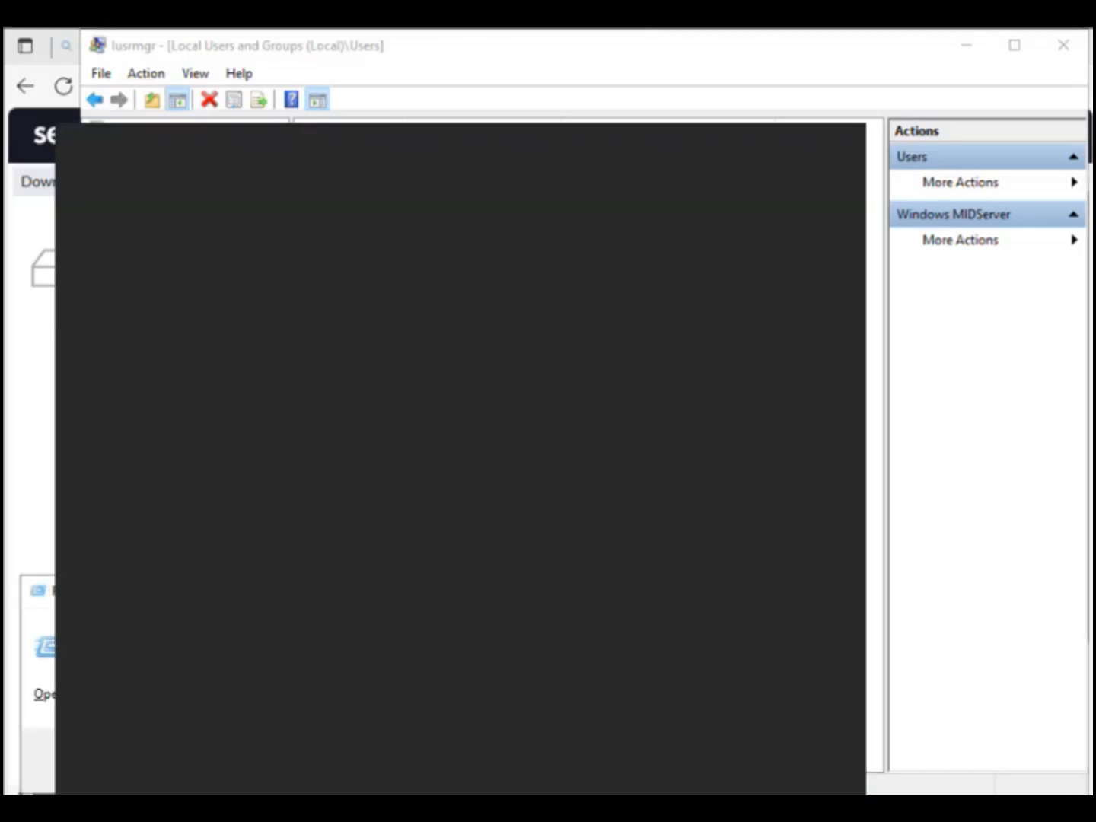
pyautogui.press('BackSpace')
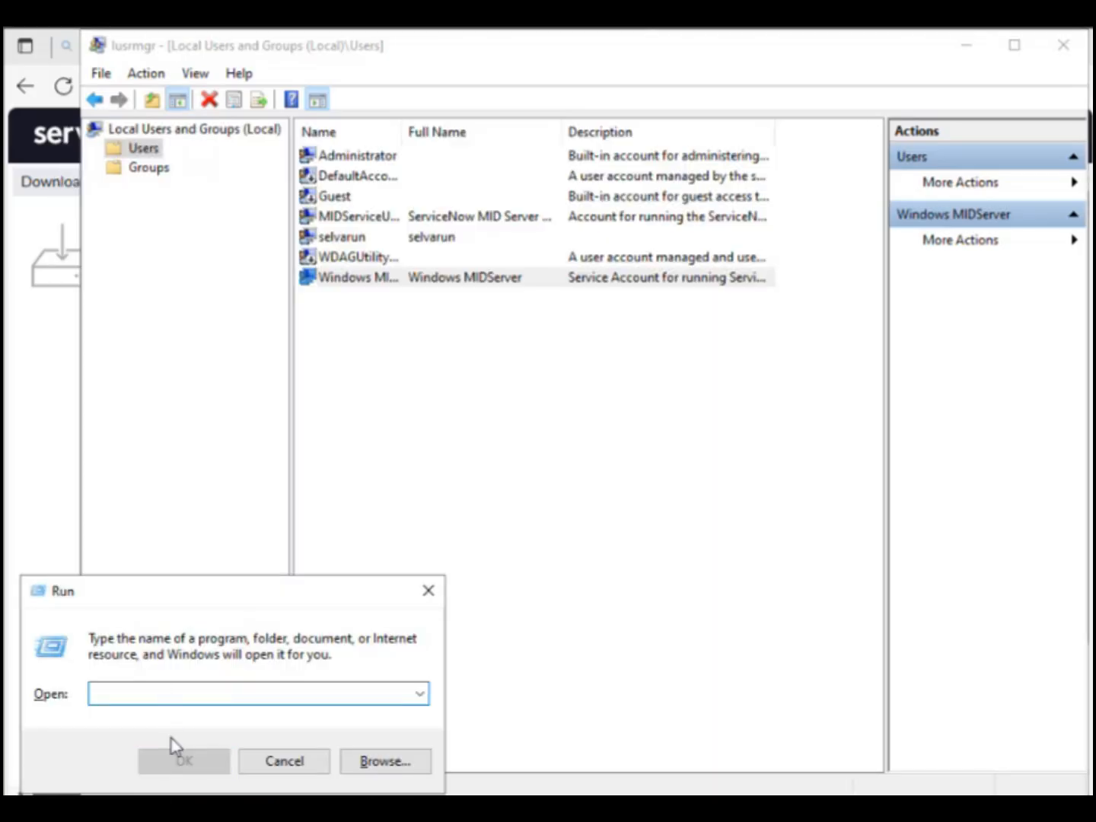
pyautogui.write('sec')
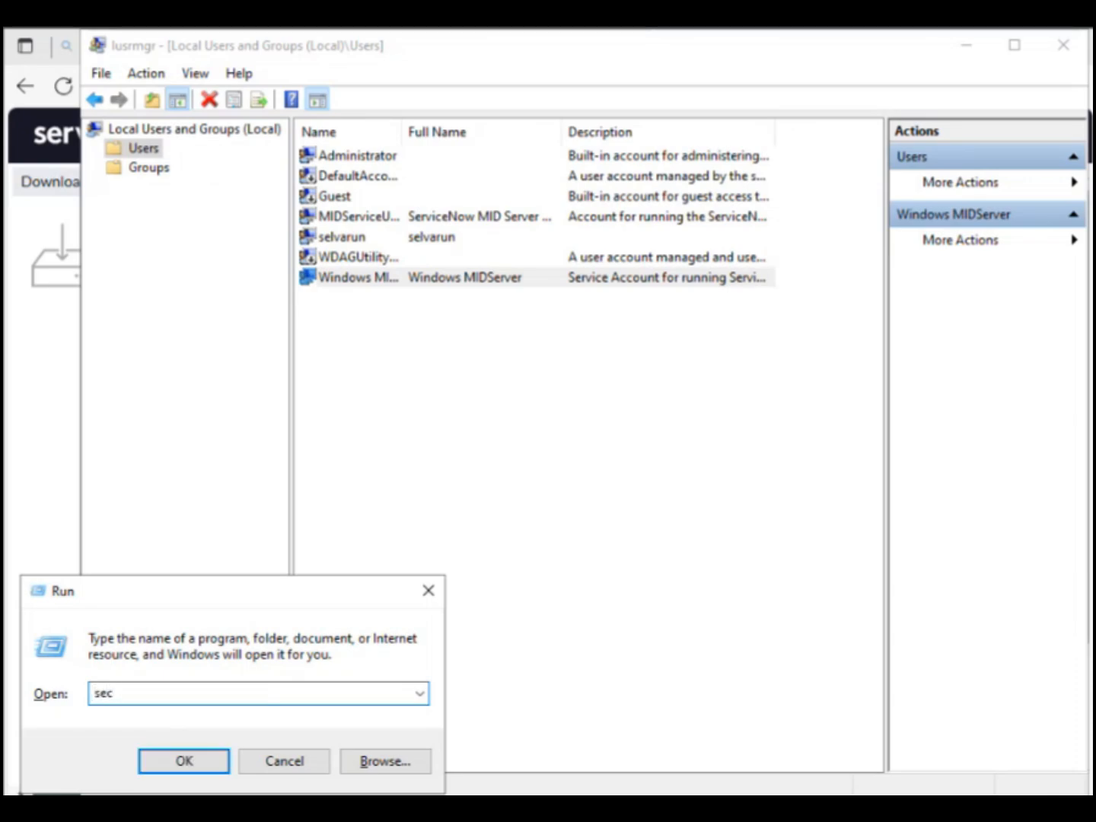
pyautogui.write('pol.msc')
pyautogui.press('Return')
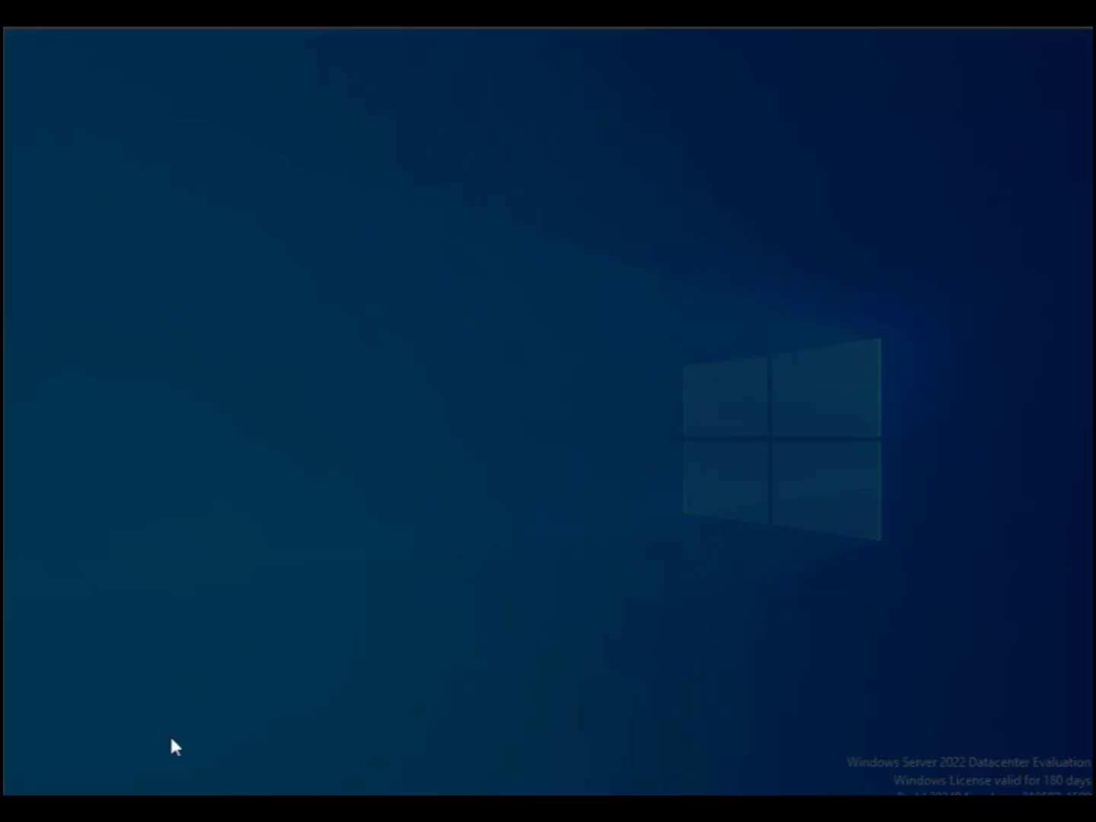
pyautogui.click(461, 576)
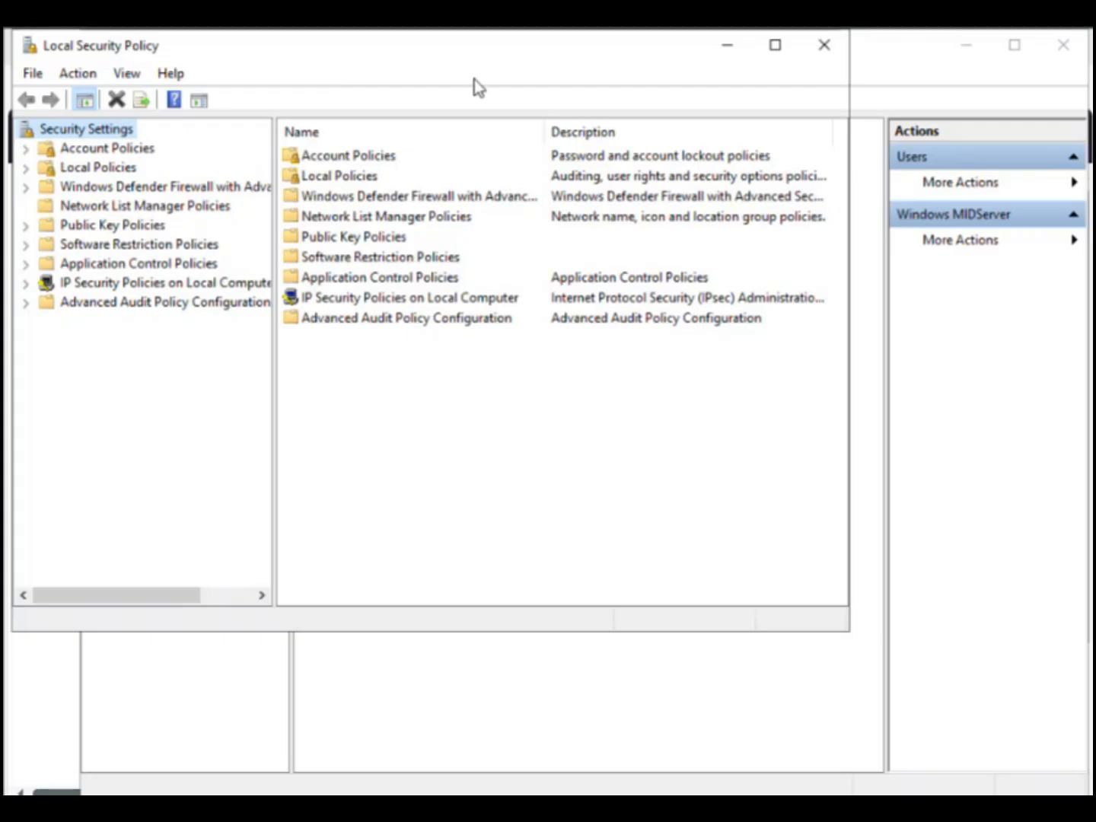
pyautogui.moveTo(457, 61); pyautogui.dragTo(628, 182)
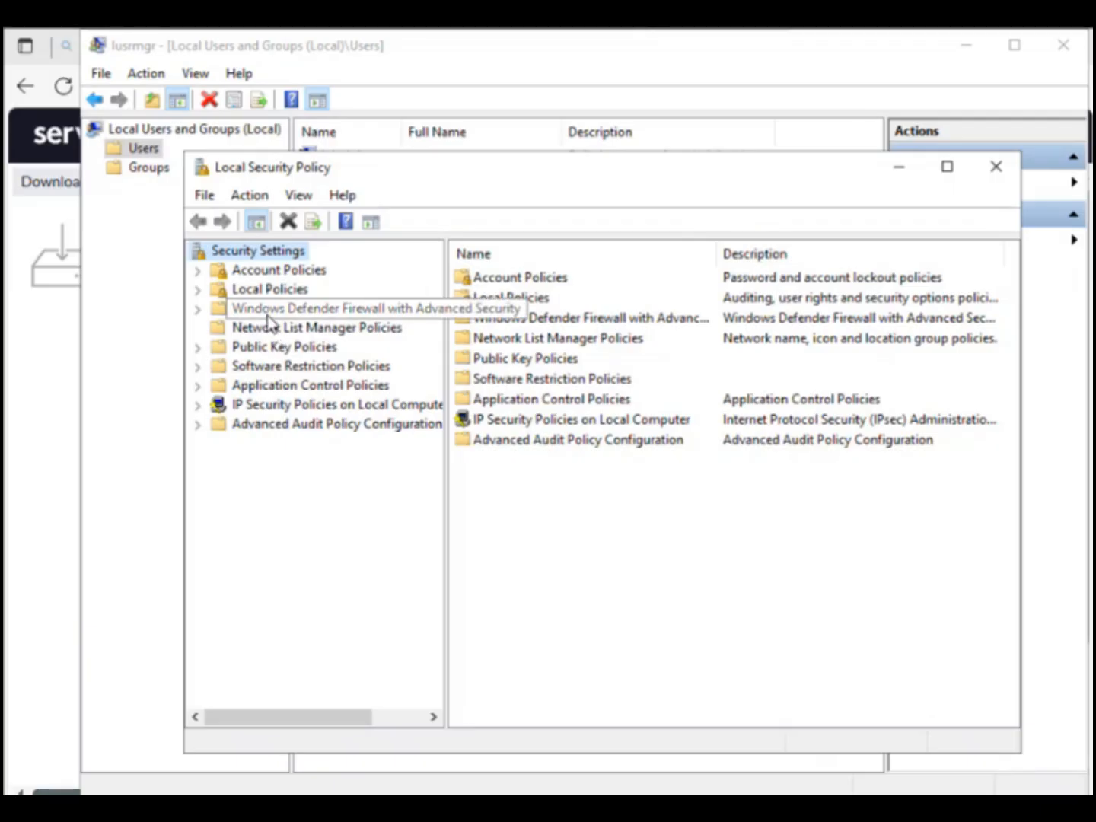
# Step: Open the Log on as a service right under Local Policies > User Rights Assignment
pyautogui.click(255, 292)
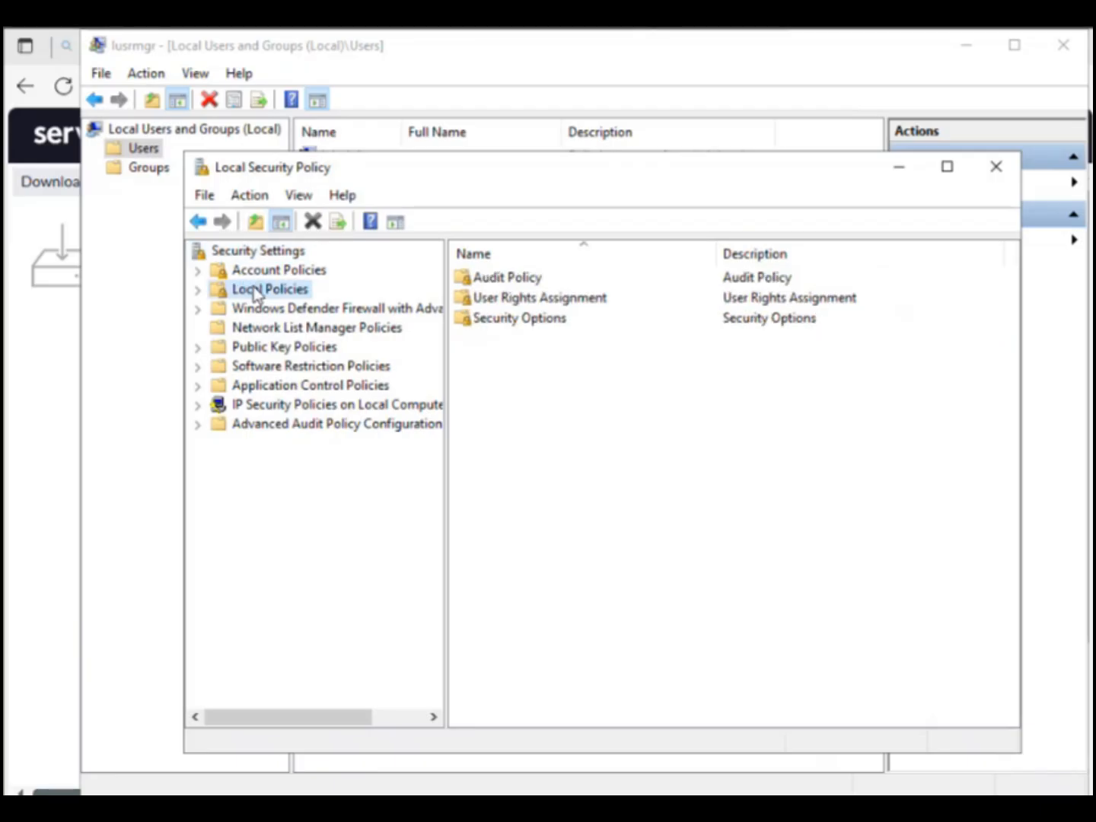
pyautogui.click(524, 300)
pyautogui.doubleClick(525, 301)
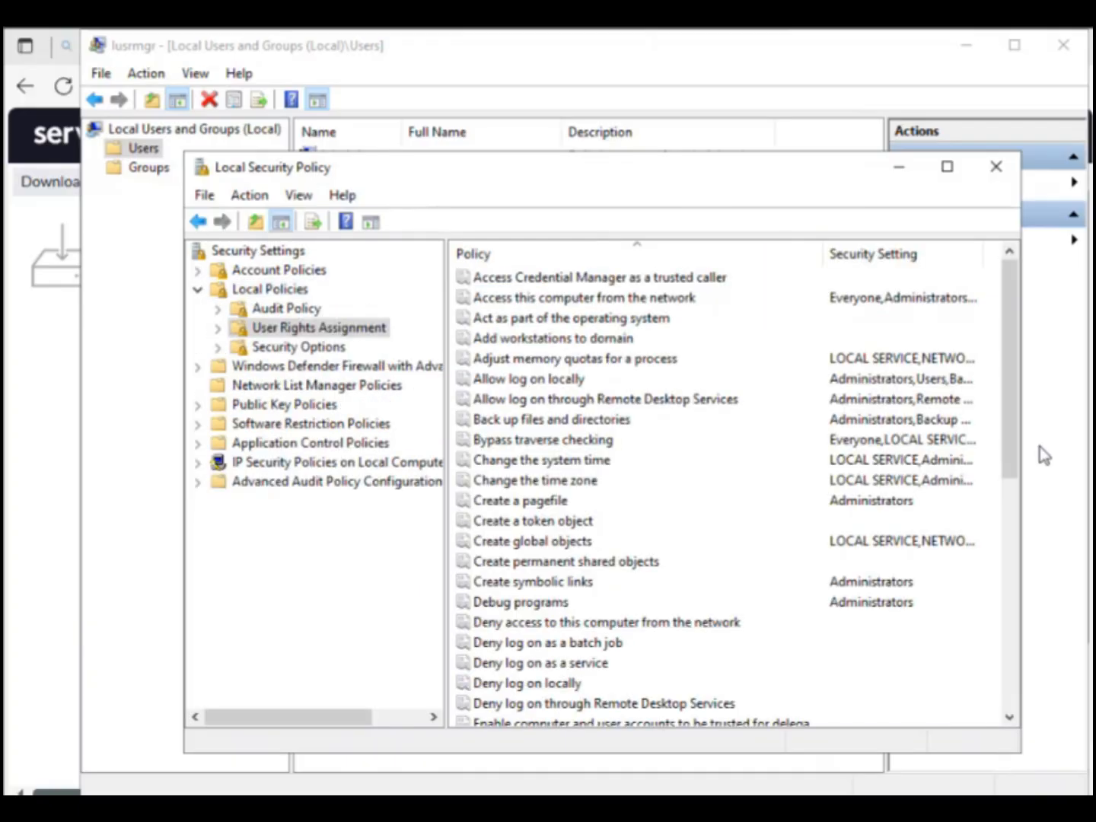
pyautogui.moveTo(1005, 437); pyautogui.dragTo(1034, 548)
pyautogui.doubleClick(569, 664)
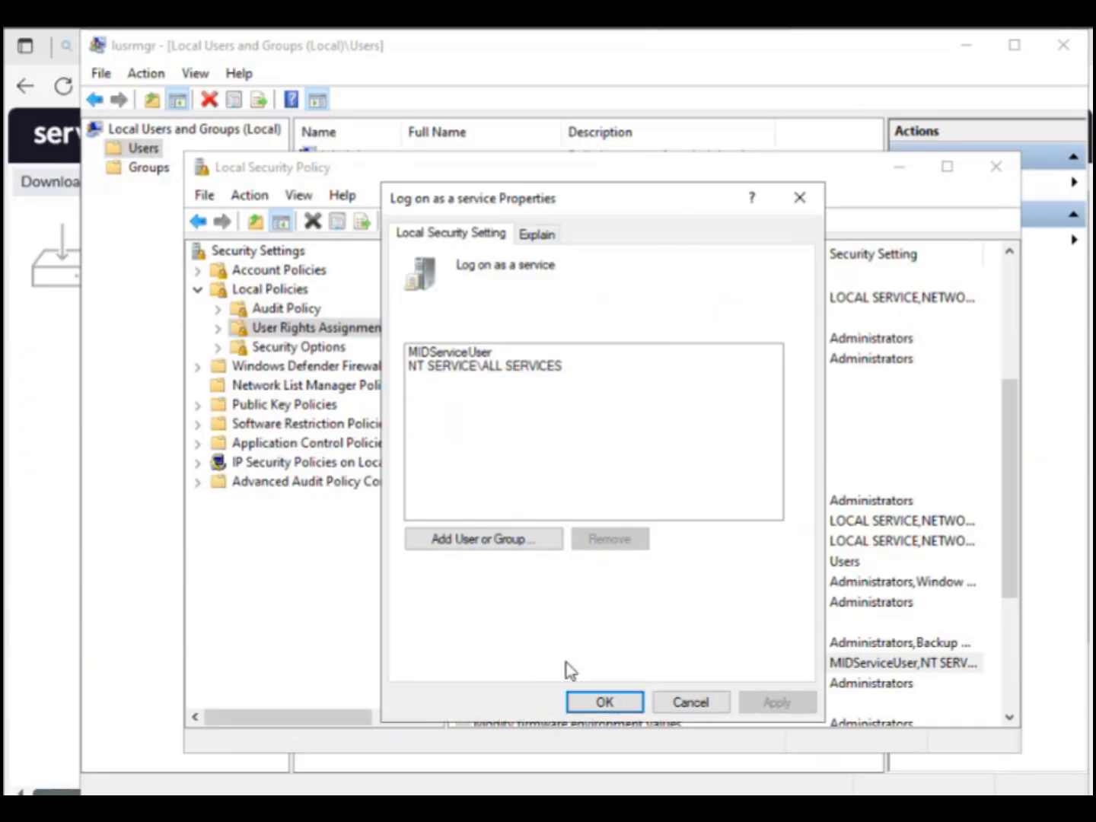
# Step: Add the Windows MIDServer account to Log on as a service and apply the change
pyautogui.click(475, 537)
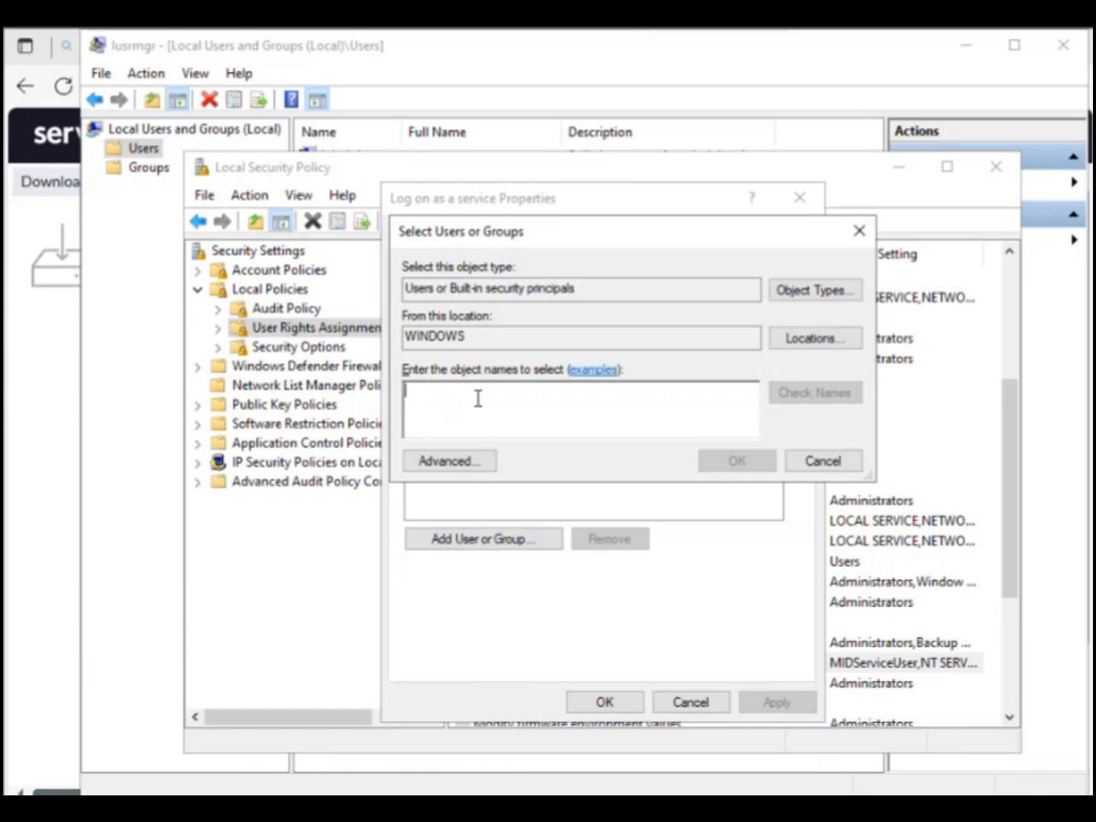
pyautogui.write('Window')
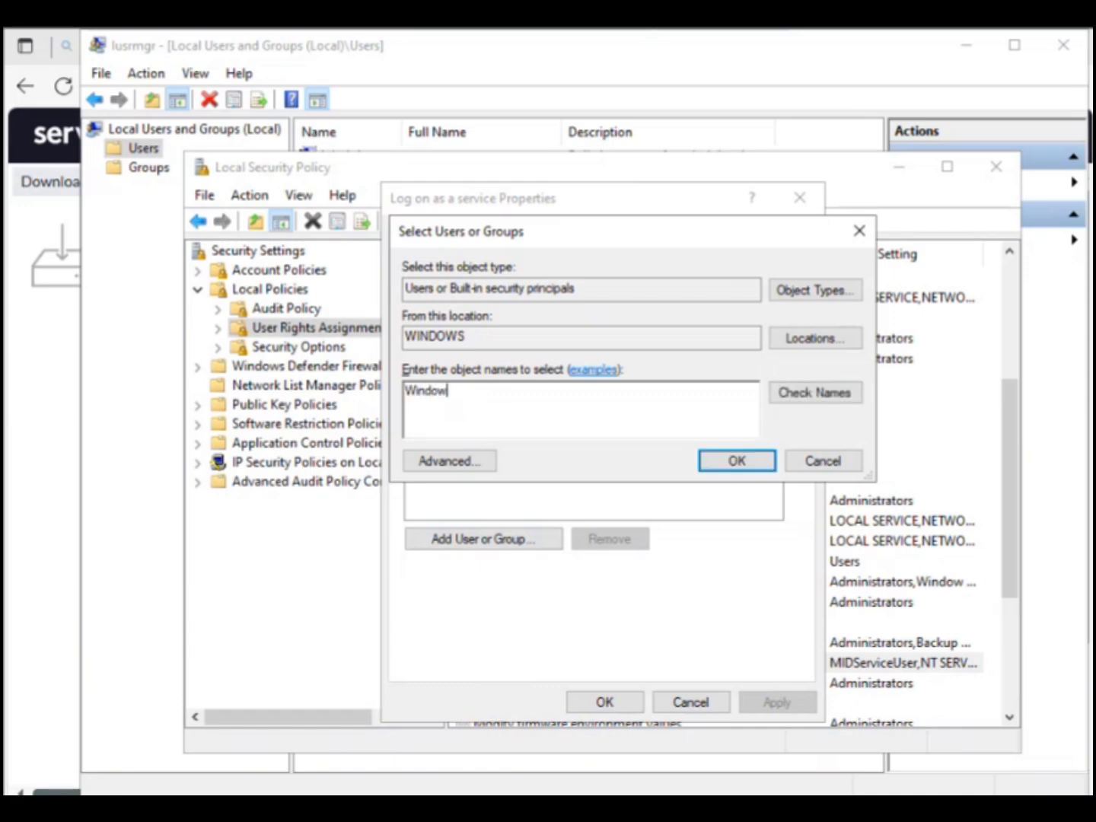
pyautogui.write('s MidServer')
pyautogui.click(834, 395)
pyautogui.click(706, 460)
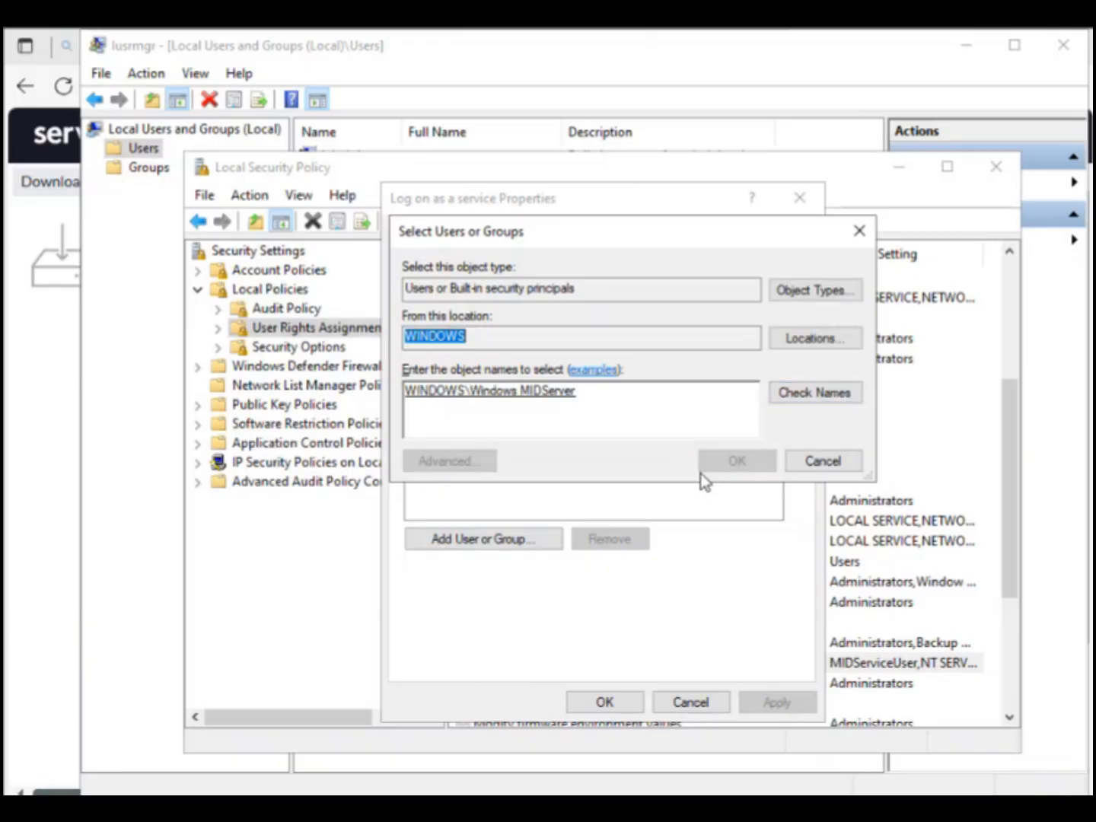
pyautogui.click(772, 704)
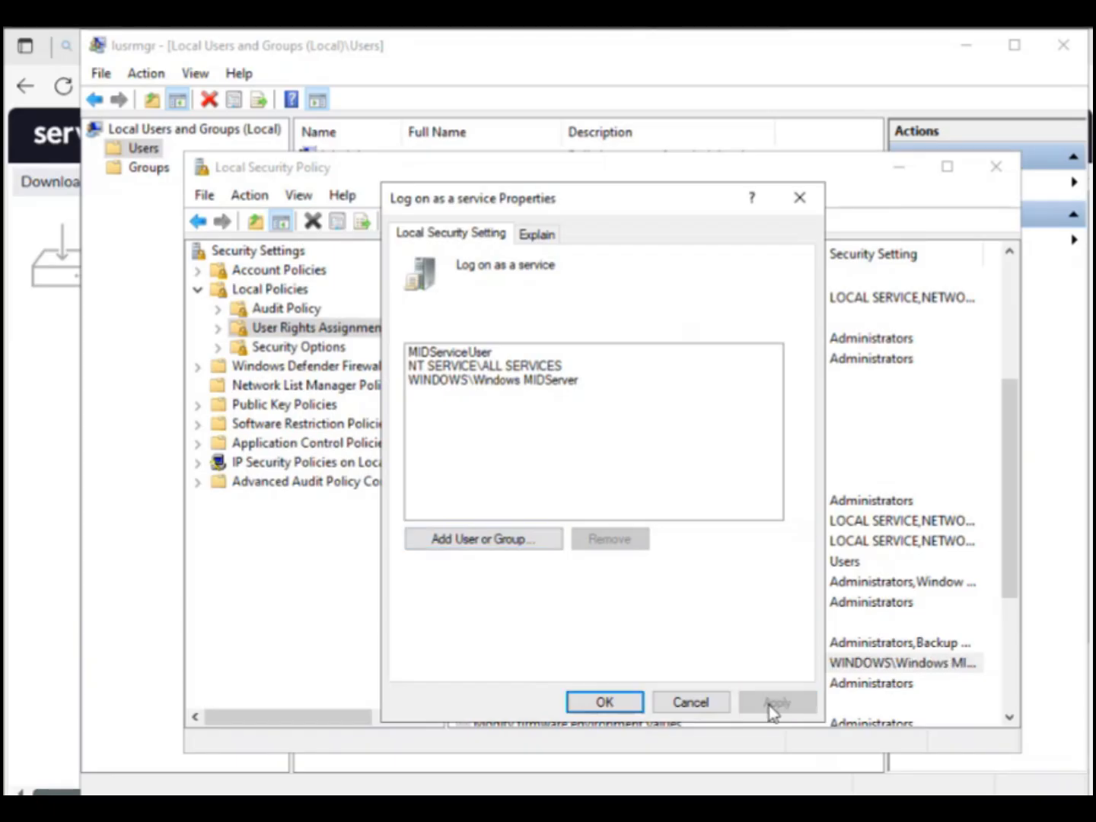
pyautogui.click(588, 699)
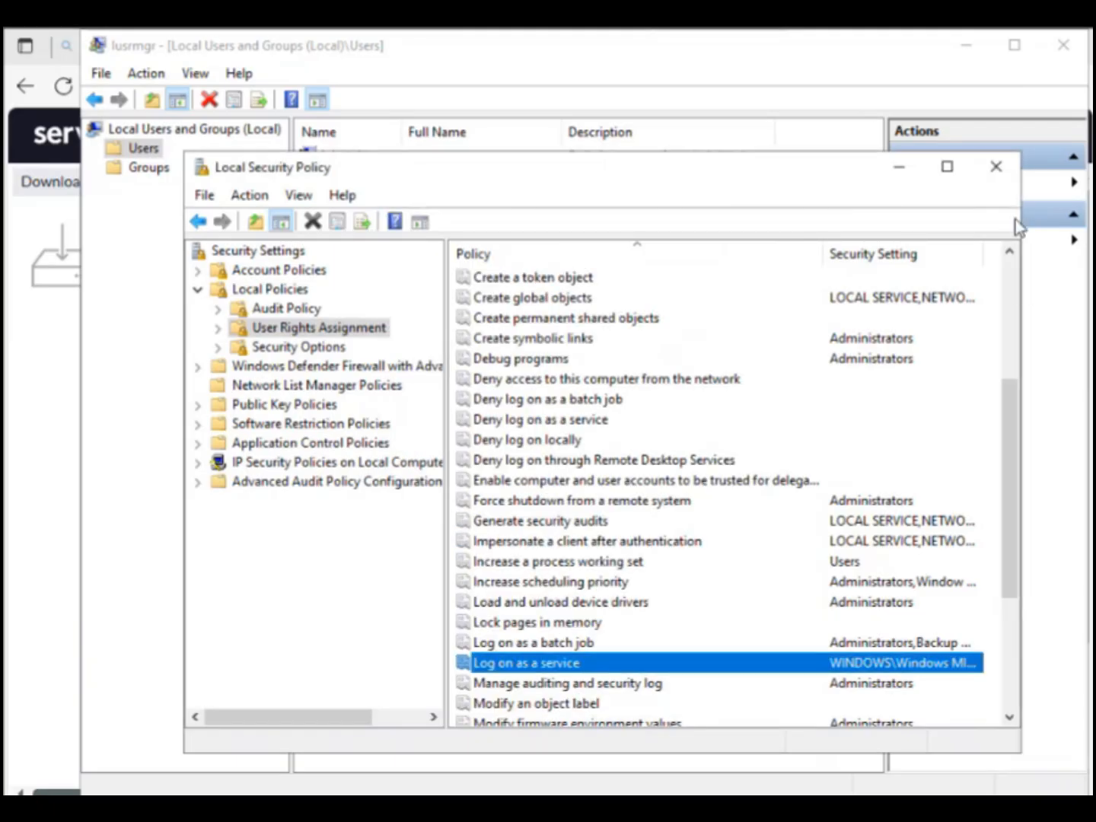
# Step: Close the Local Security Policy and Local Users and Groups windows
pyautogui.click(995, 167)
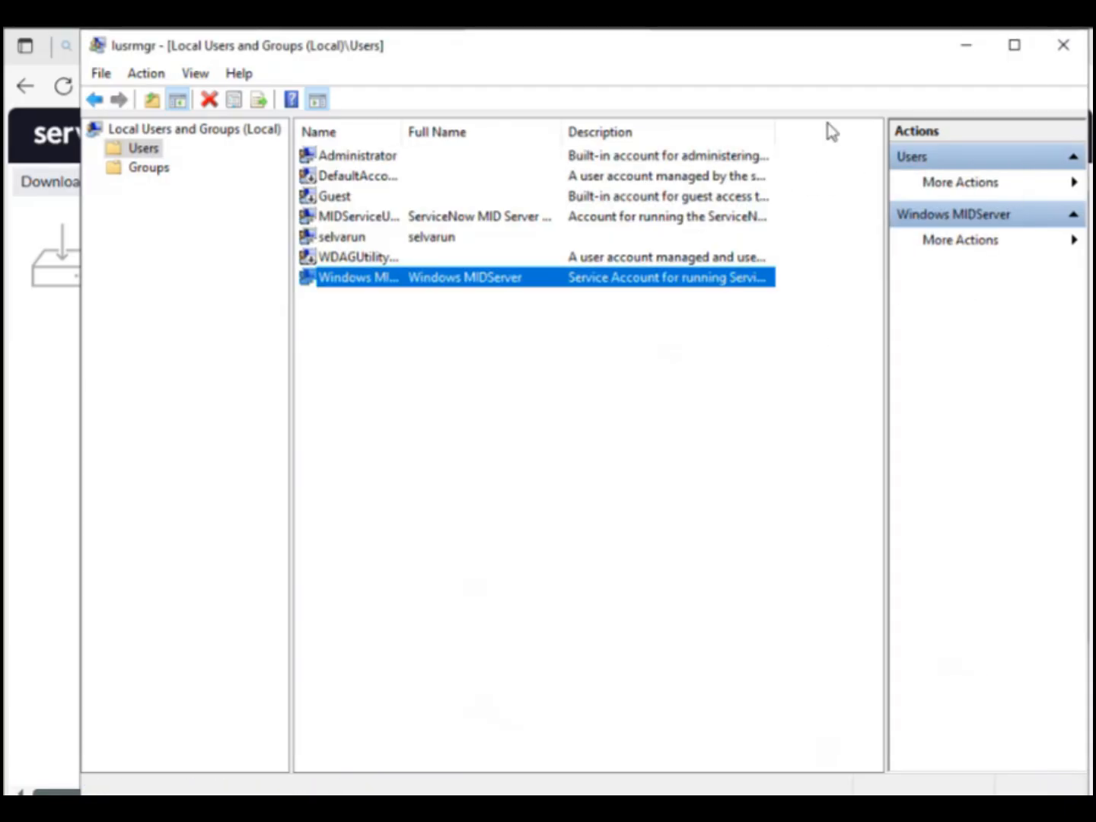
pyautogui.click(1052, 55)
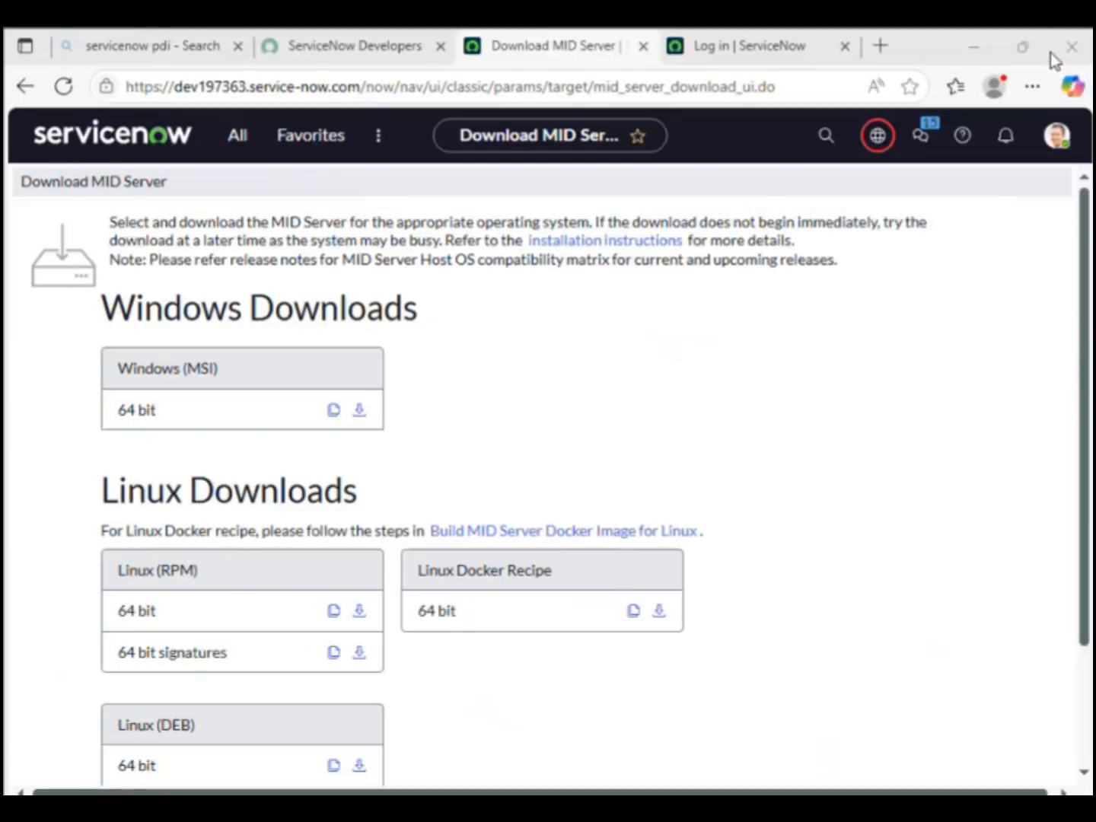
pyautogui.click(249, 145)
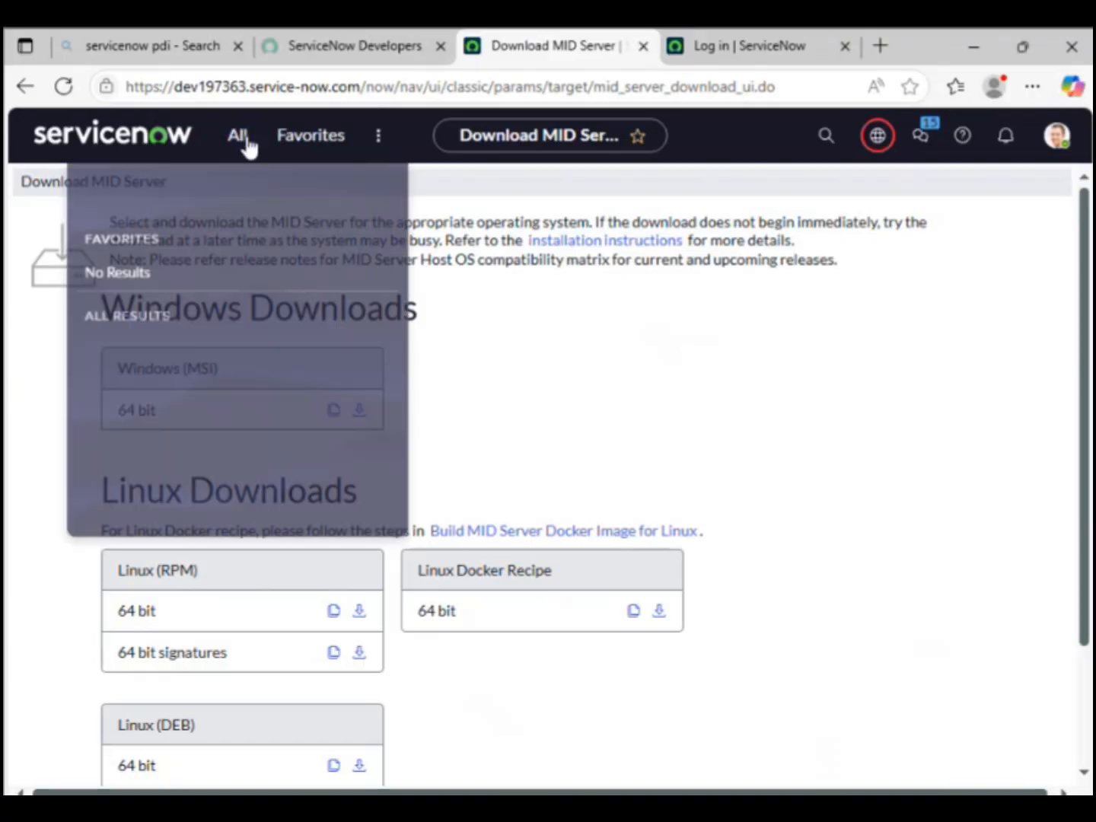
pyautogui.click(684, 373)
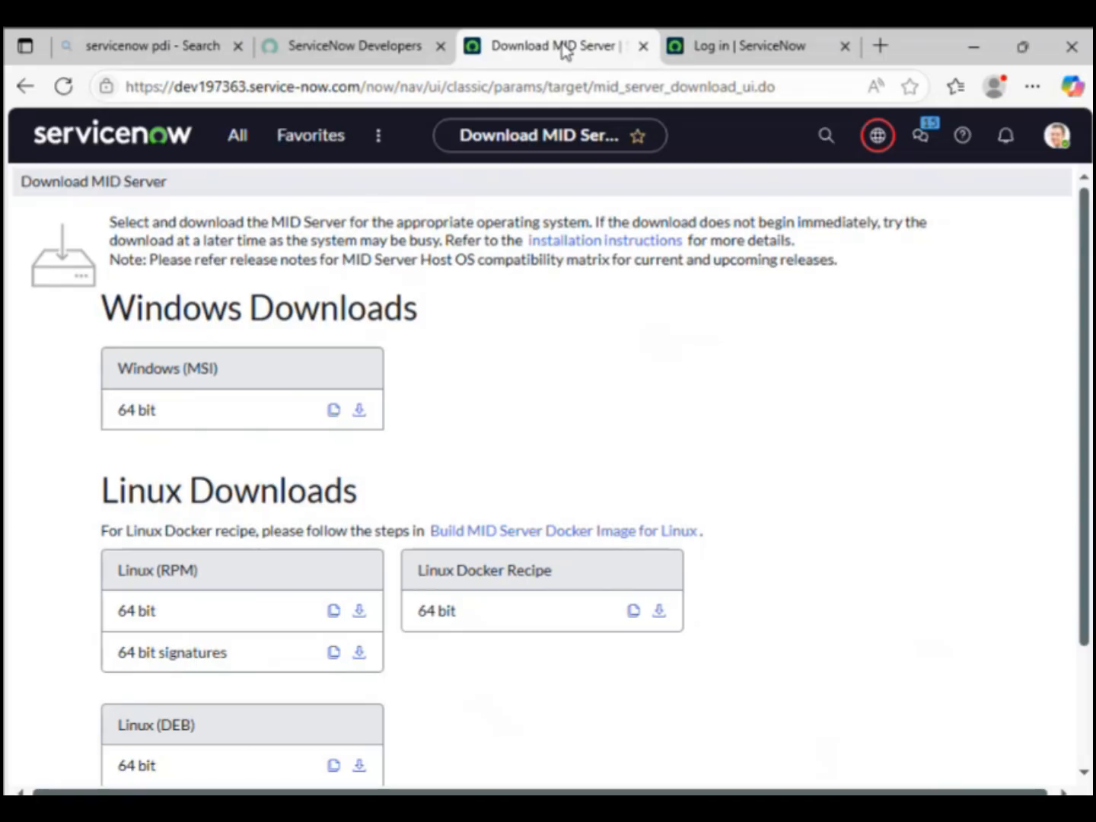
# Step: Trim the login tab's address to the instance root and load the home page
pyautogui.click(723, 55)
pyautogui.click(483, 93)
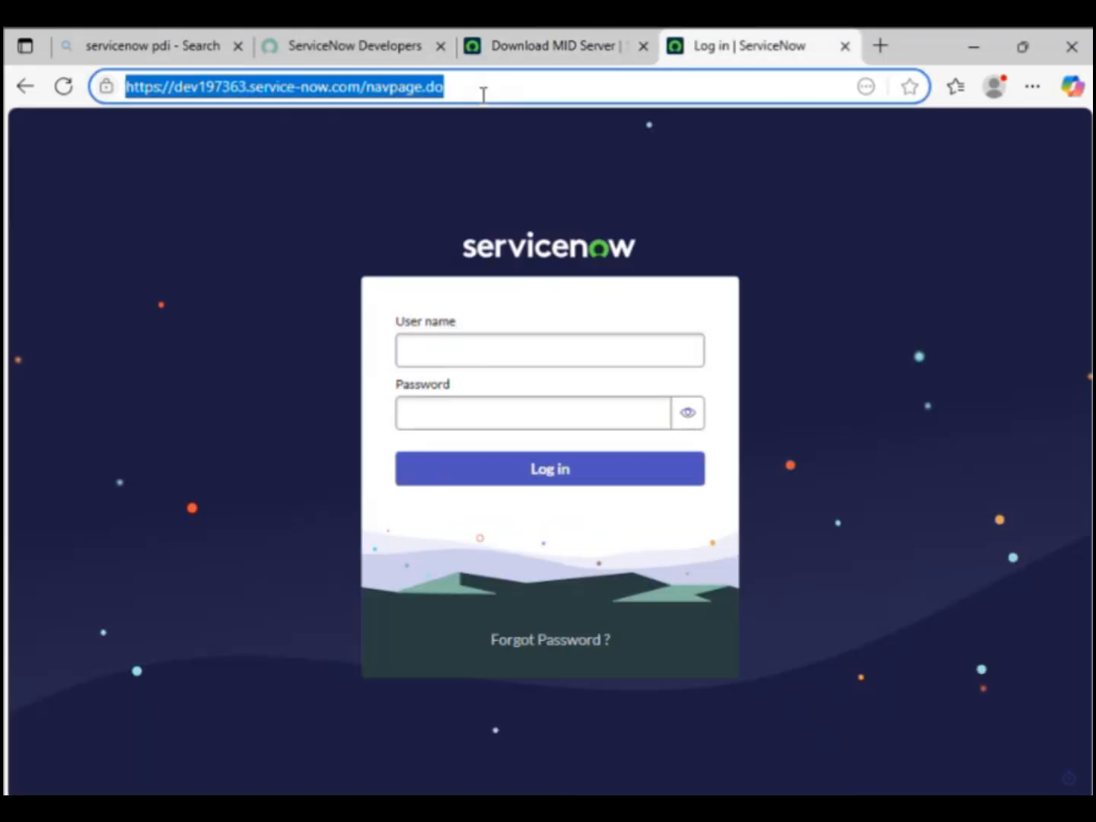
pyautogui.click(483, 94)
pyautogui.press('BackSpace')
pyautogui.press('BackSpace')
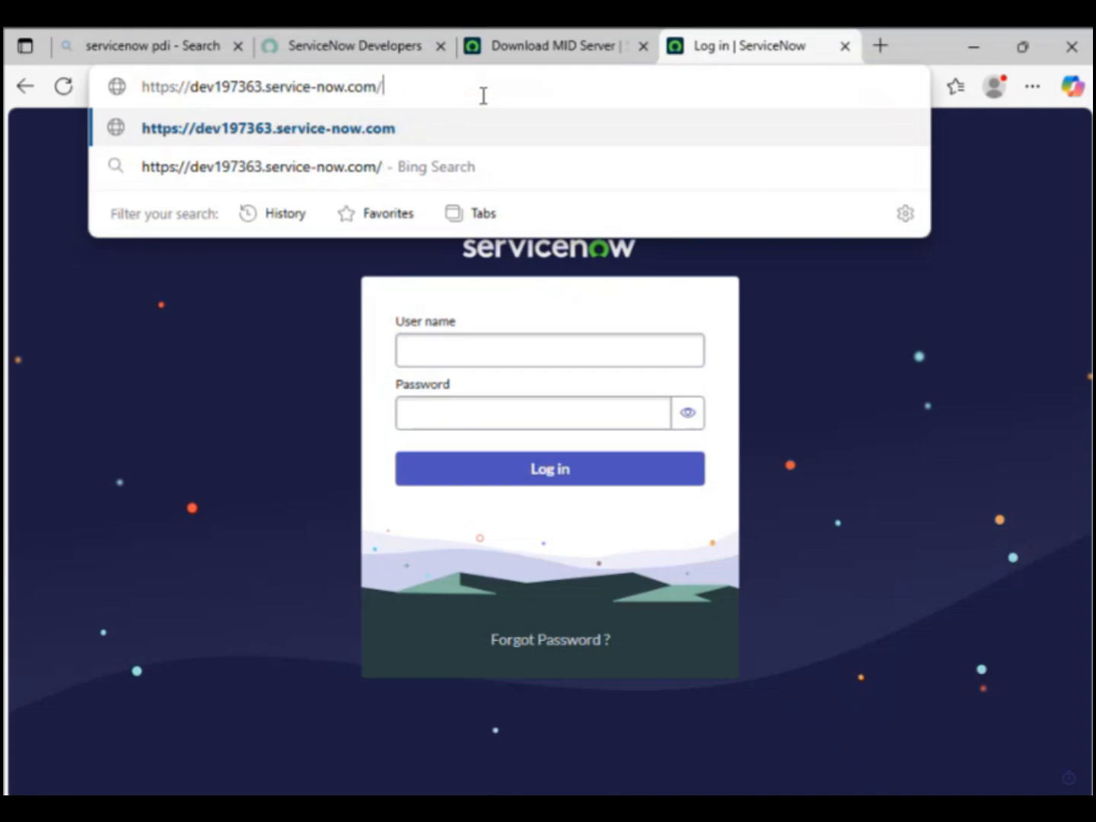
pyautogui.press('BackSpace')
pyautogui.press('Return')
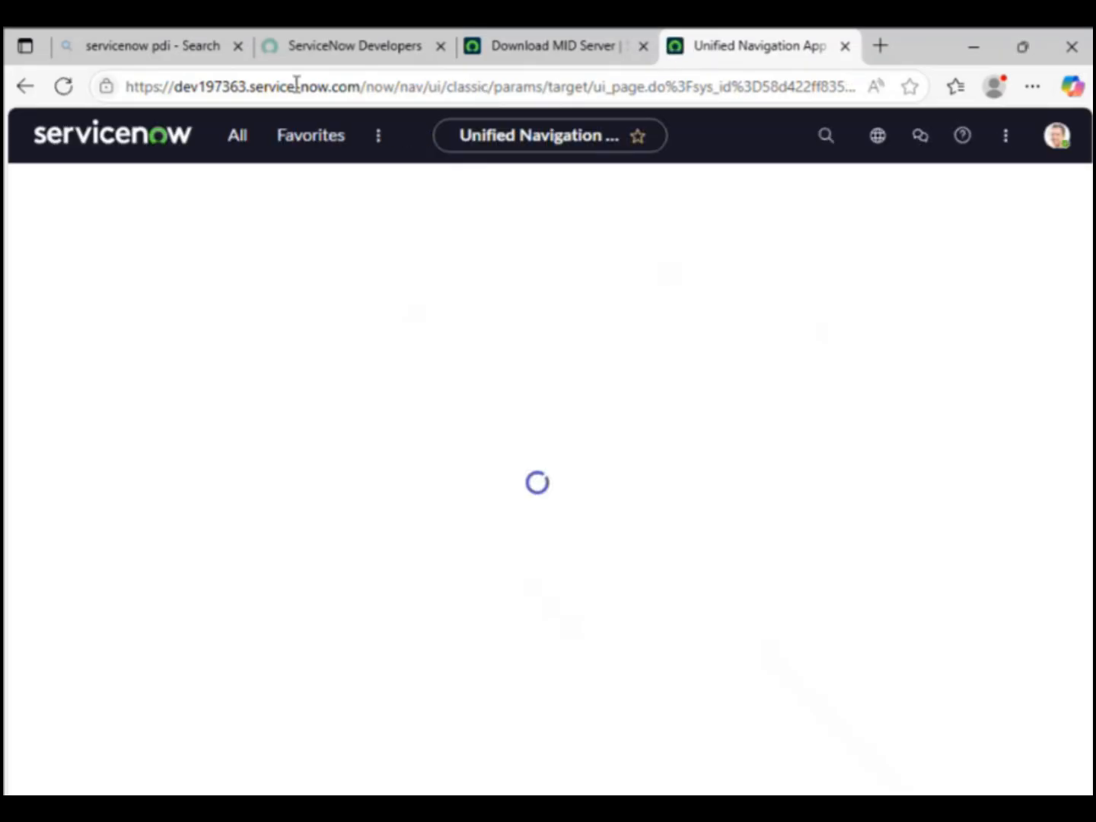
# Step: Open the Users list via sys_user.list and start a new user record
pyautogui.click(234, 147)
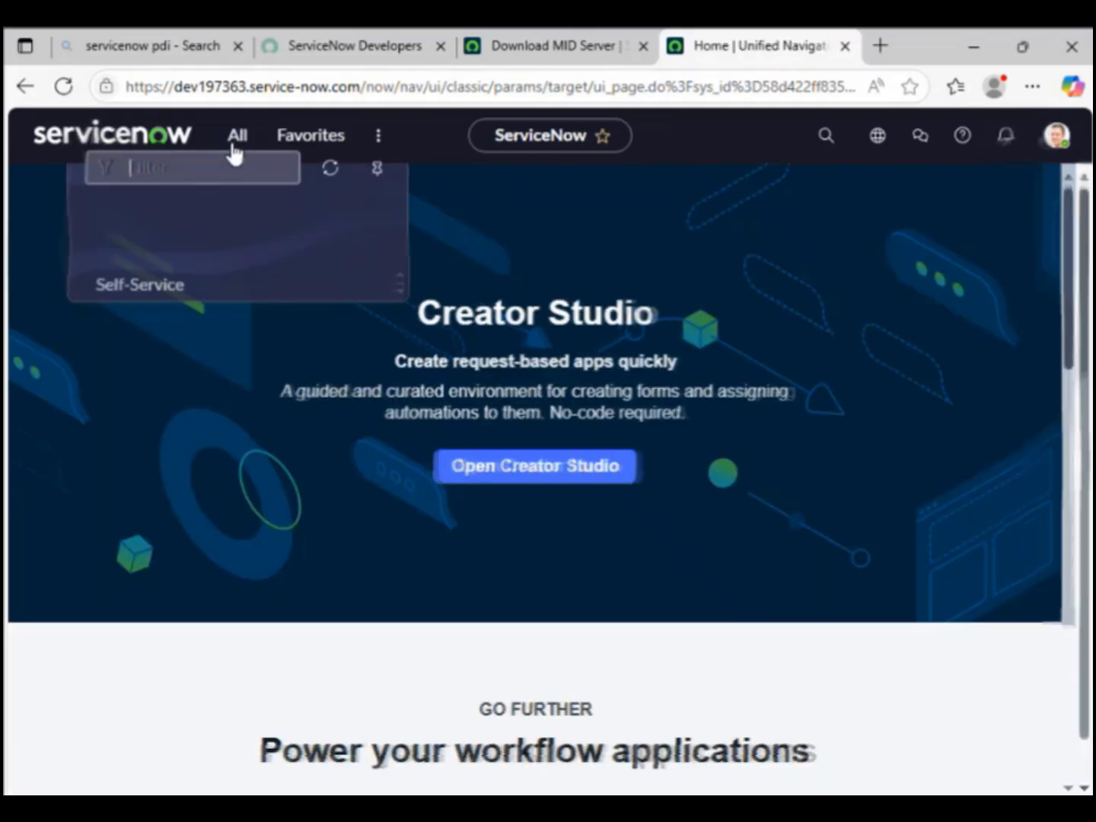
pyautogui.write('sys')
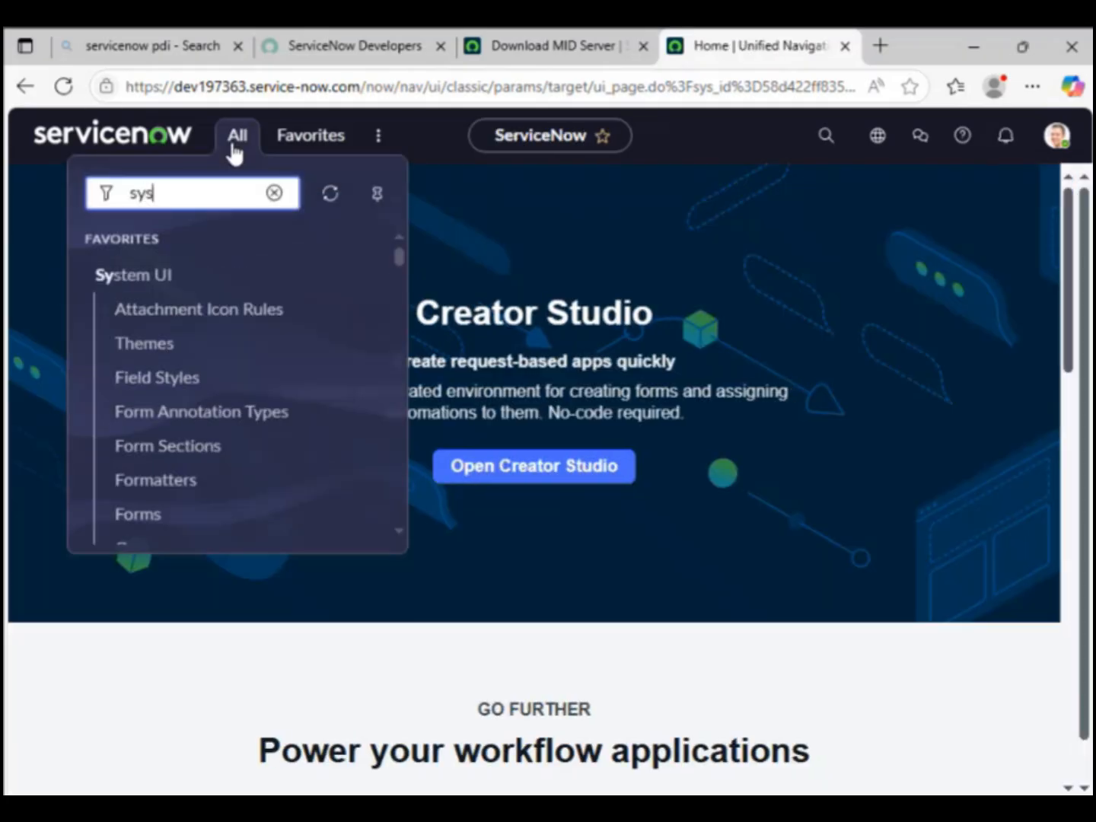
pyautogui.write('_use')
pyautogui.press('BackSpace')
pyautogui.press('BackSpace')
pyautogui.press('BackSpace')
pyautogui.write('us')
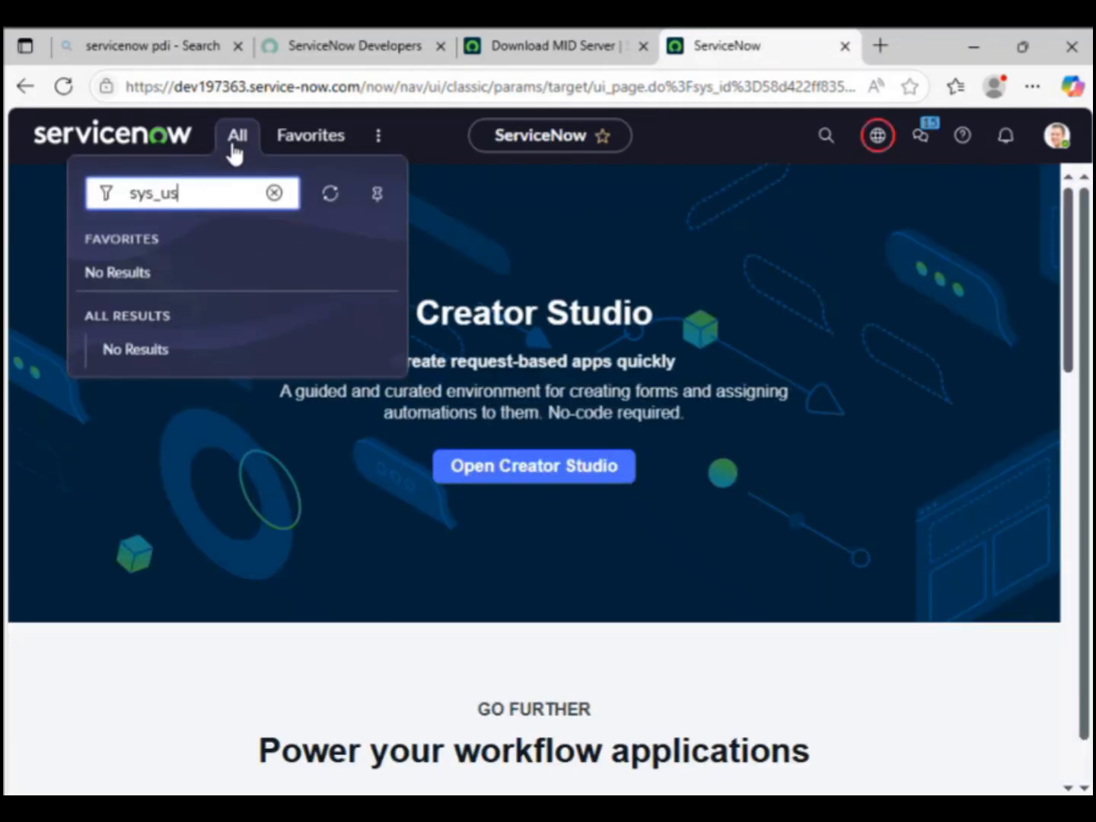
pyautogui.write('er.list')
pyautogui.press('Return')
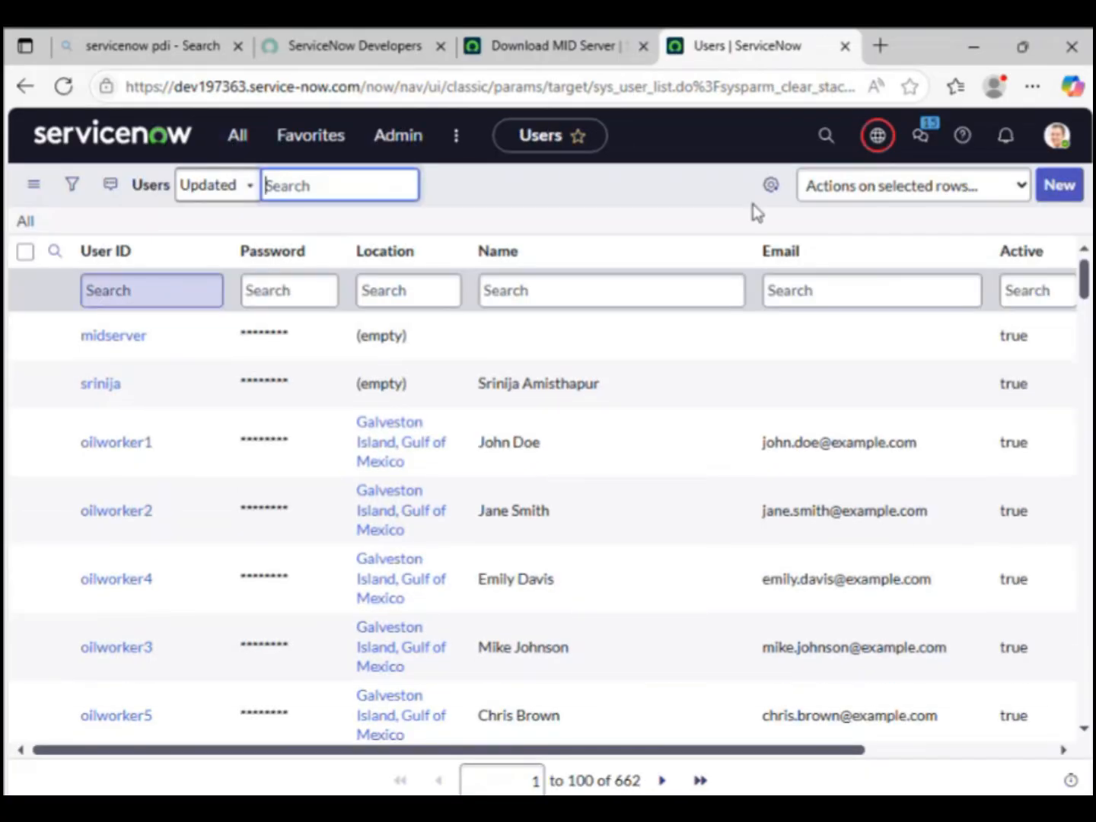
pyautogui.click(1070, 184)
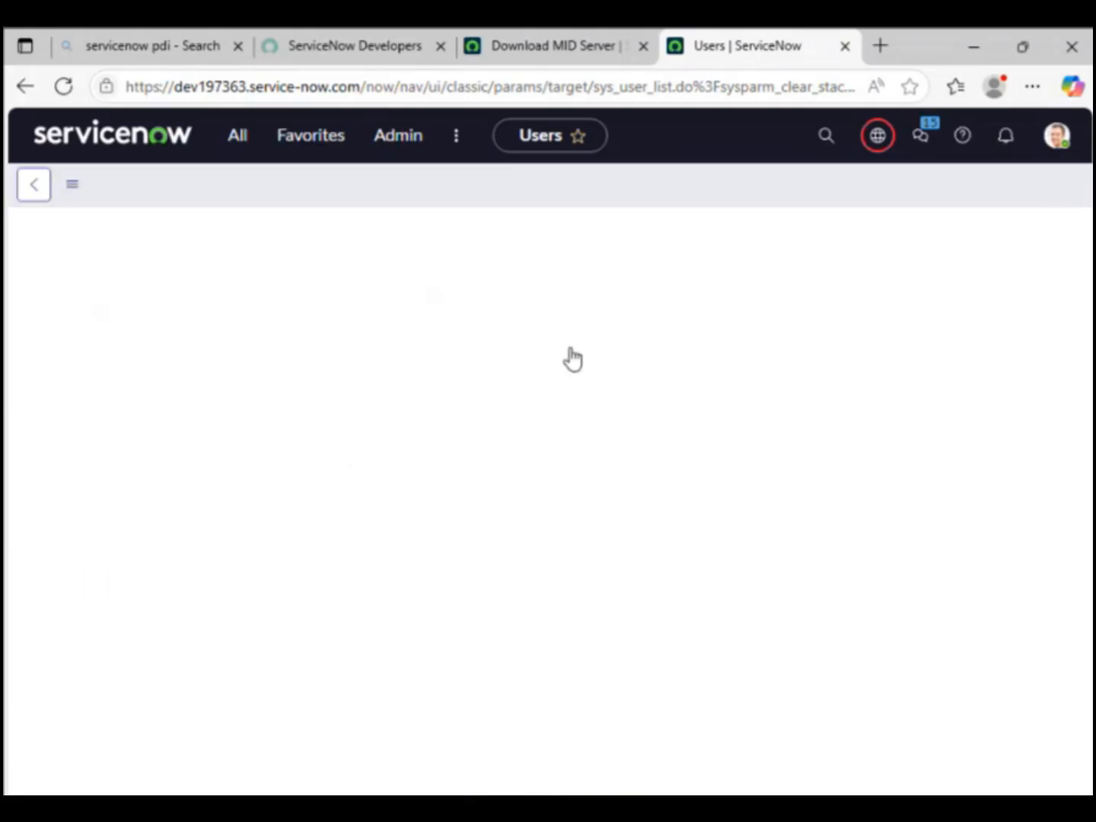
# Step: Enter User ID windows.mid and first name MidServer, then save the record
pyautogui.click(302, 230)
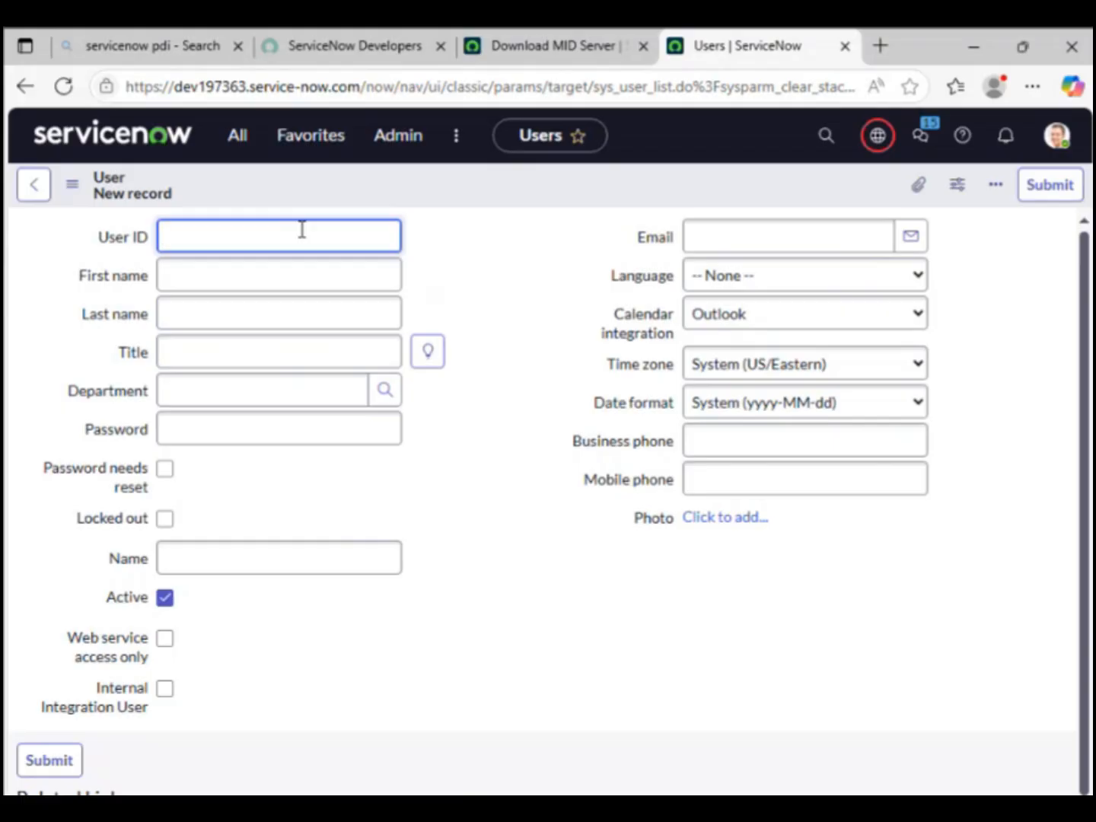
pyautogui.write('windo')
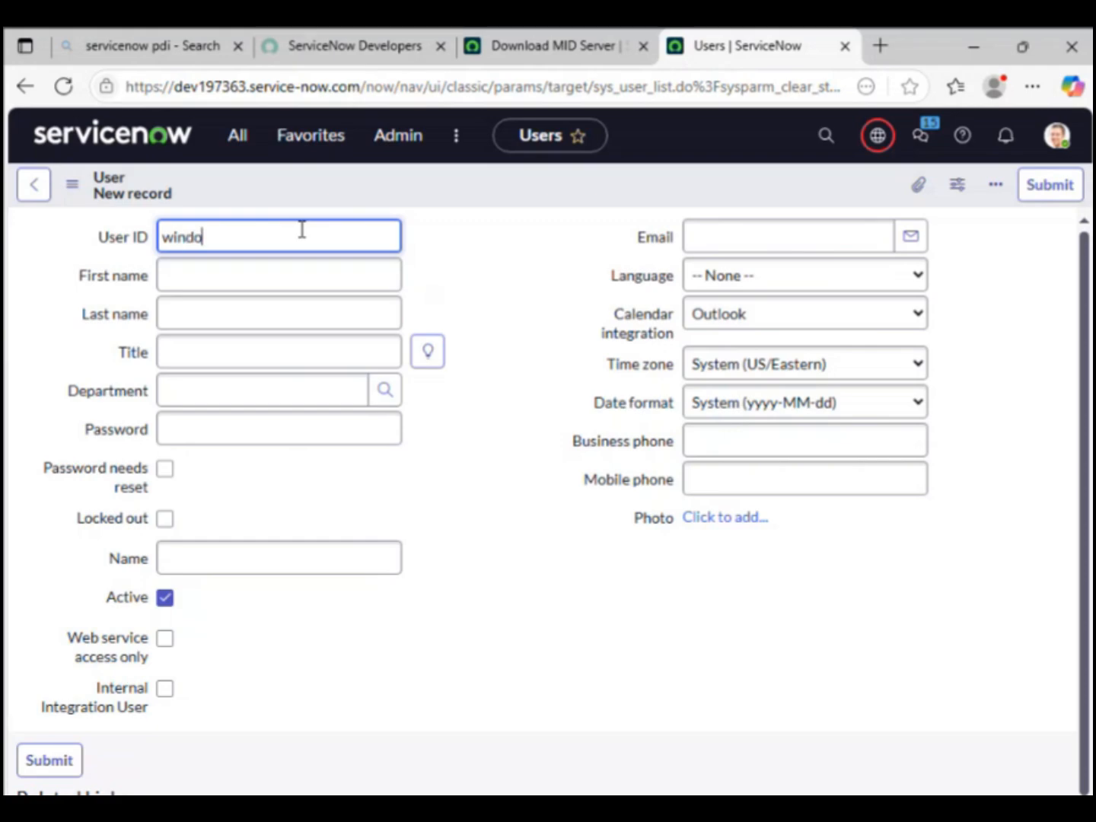
pyautogui.write('ws.')
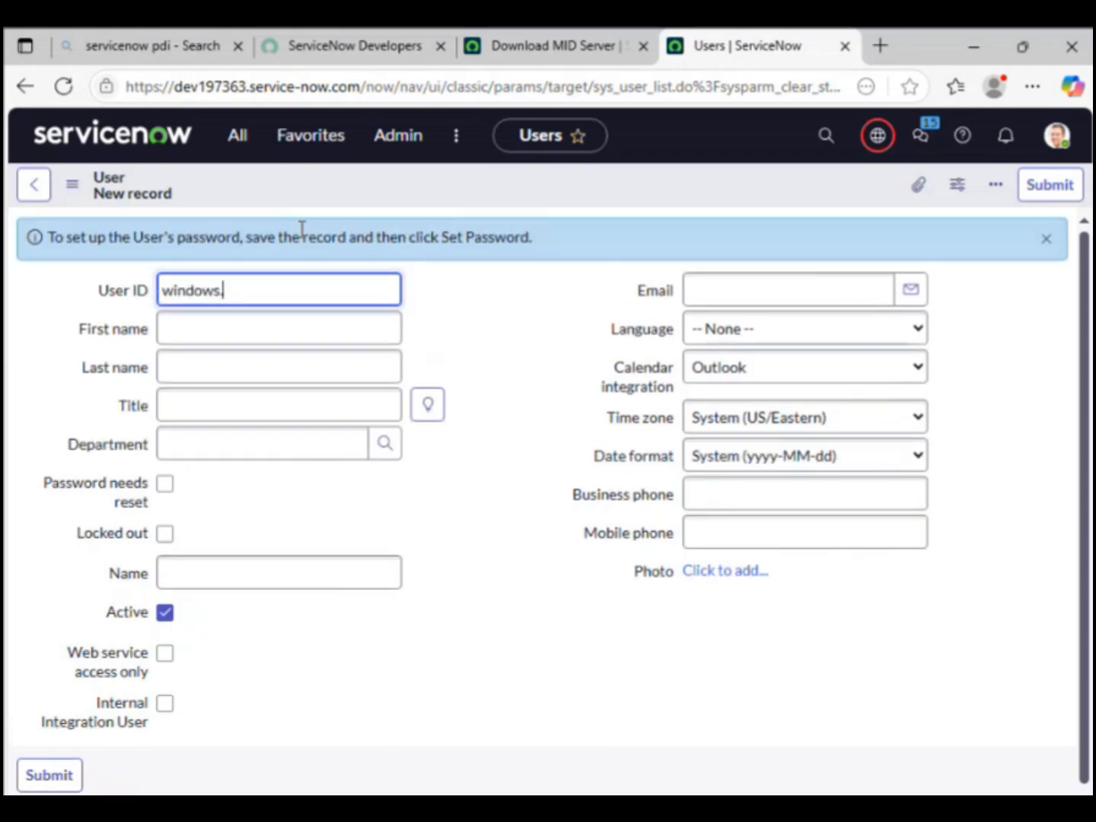
pyautogui.write('mid')
pyautogui.doubleClick(189, 289)
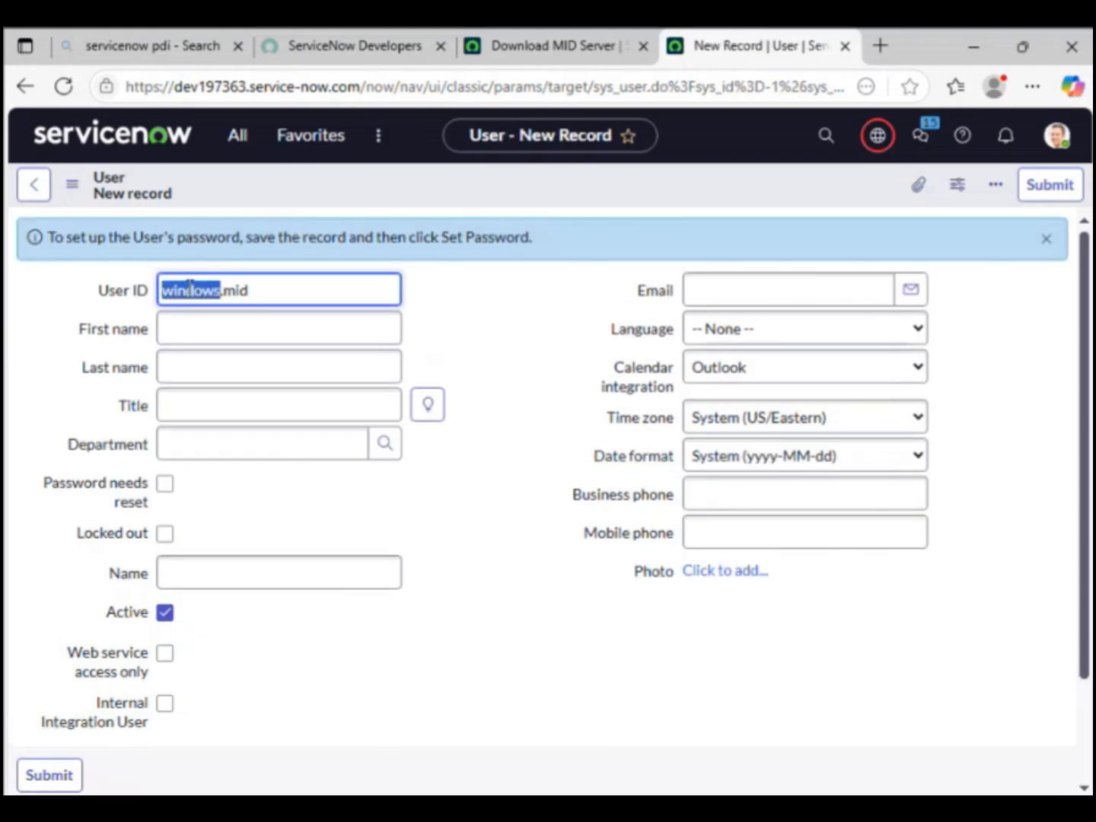
pyautogui.click(217, 329)
pyautogui.write('Mid')
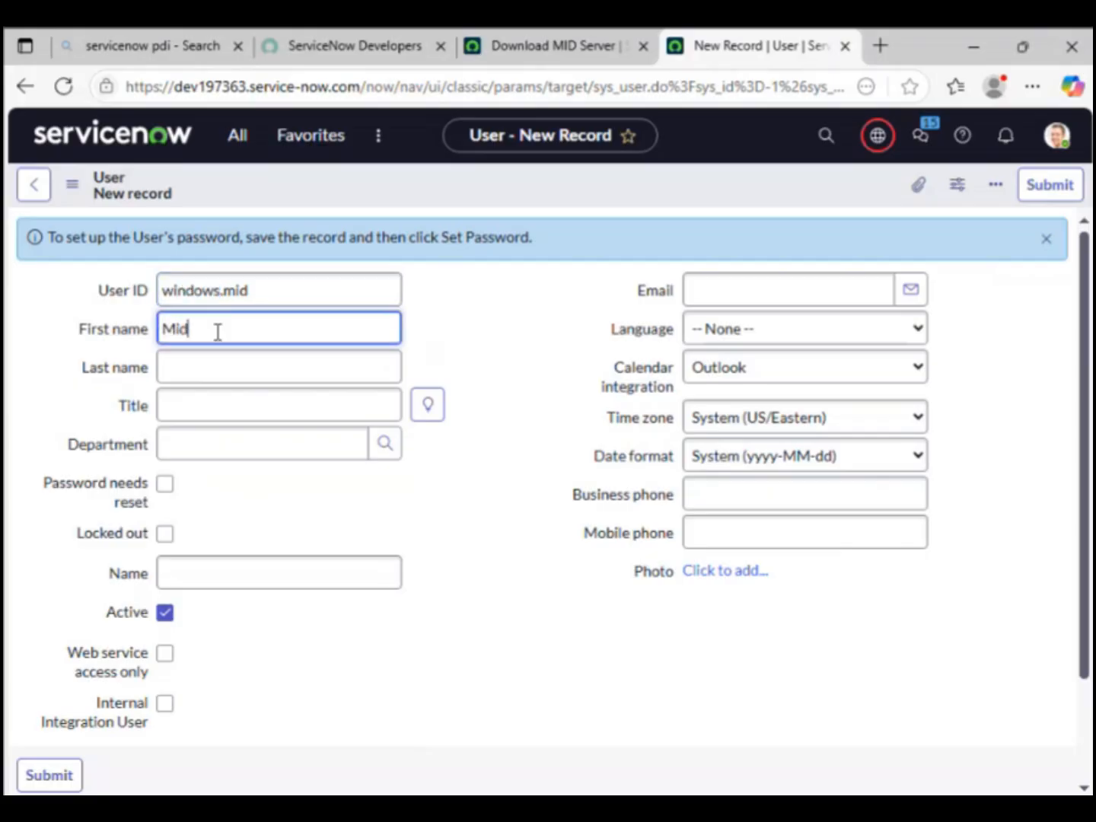
pyautogui.write('Server')
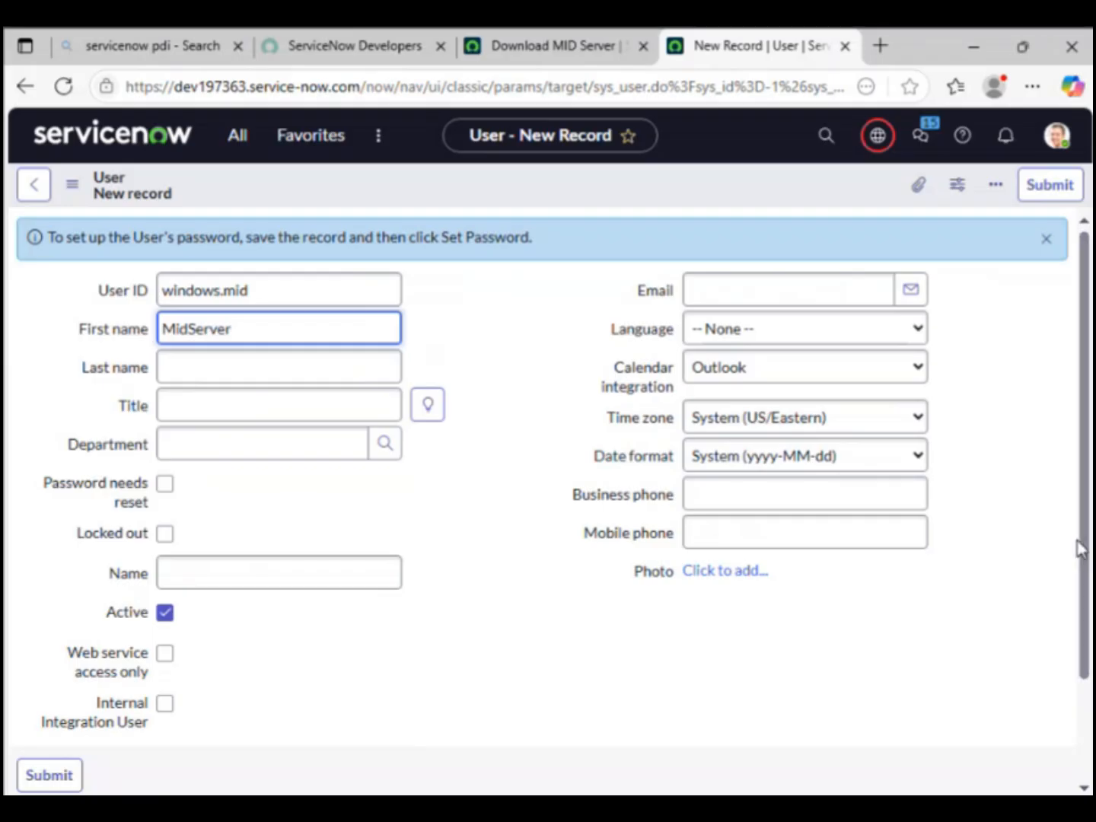
pyautogui.scroll(-3, 1079, 549)
pyautogui.rightClick(600, 177)
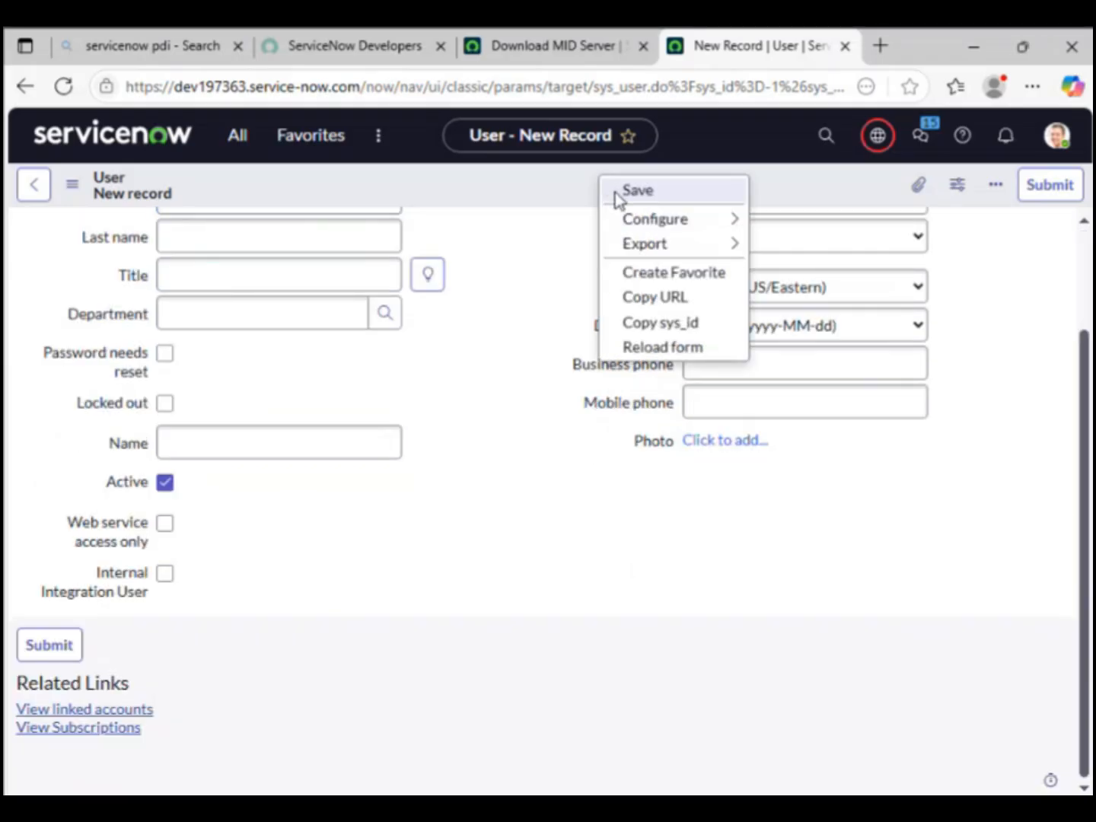
pyautogui.click(636, 190)
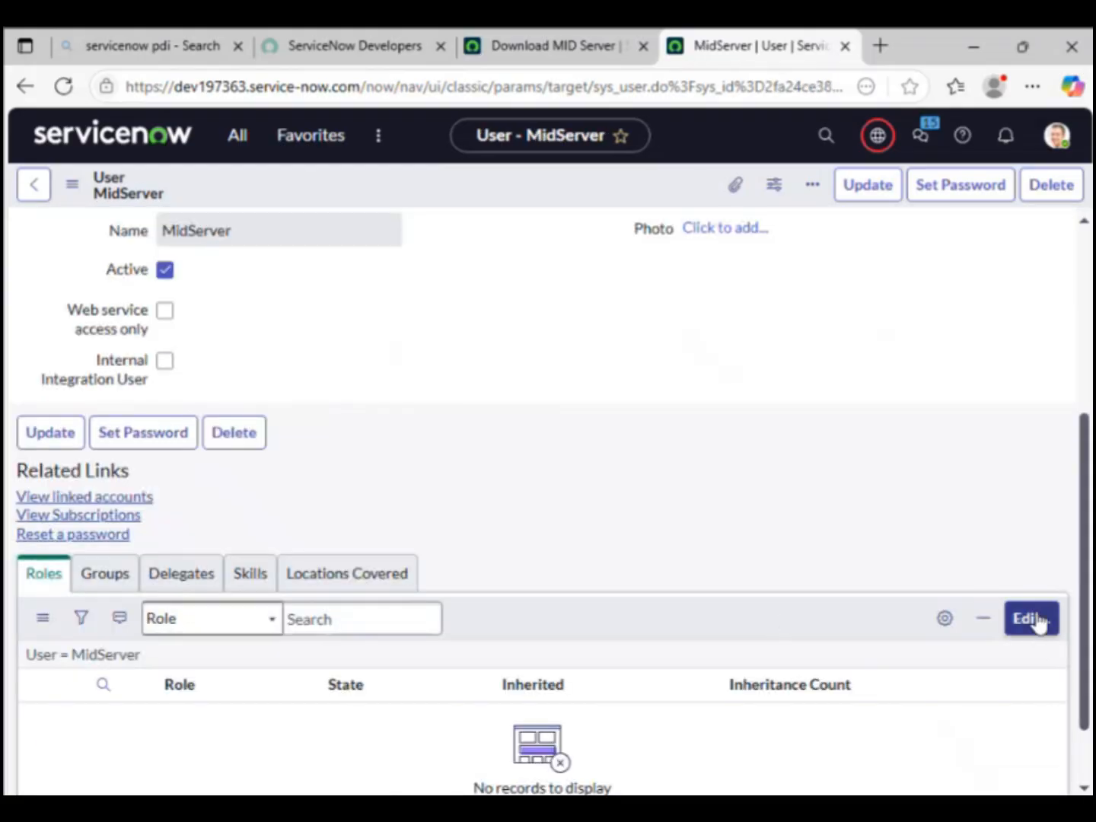
# Step: Add the mid_server role to the user's Roles list and save the assignment
pyautogui.click(1031, 619)
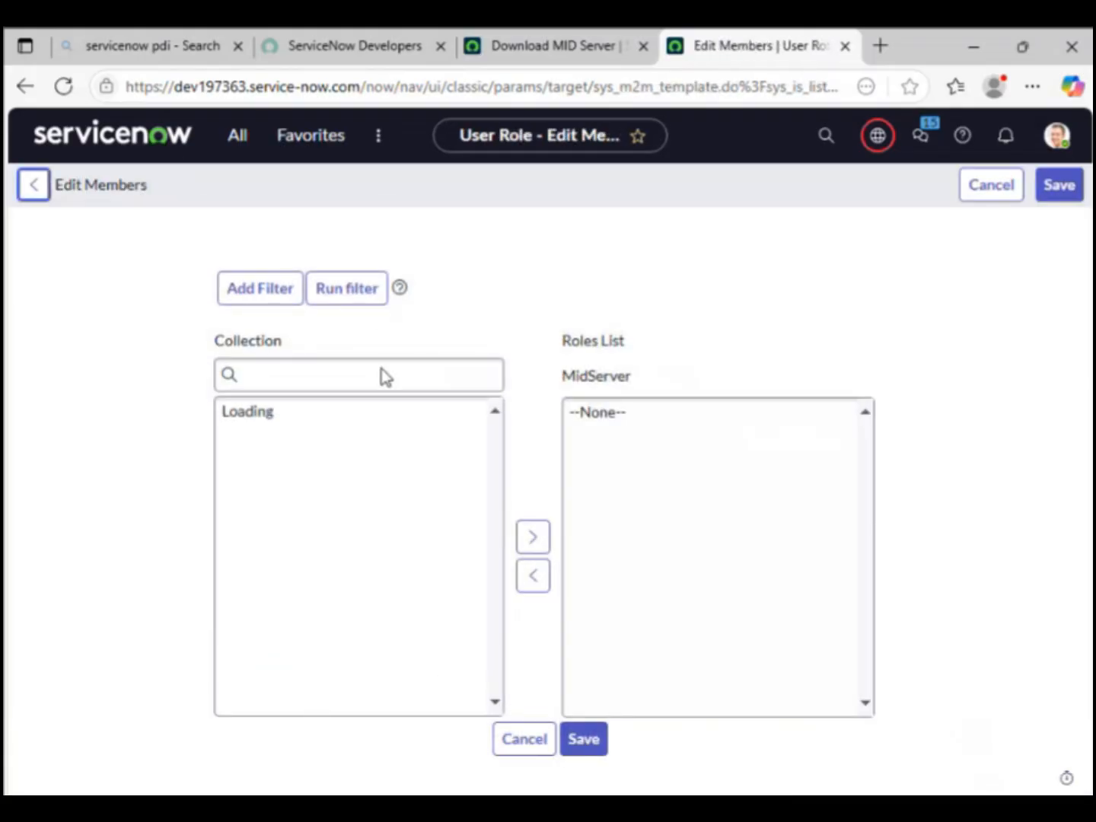
pyautogui.click(340, 425)
pyautogui.write('m')
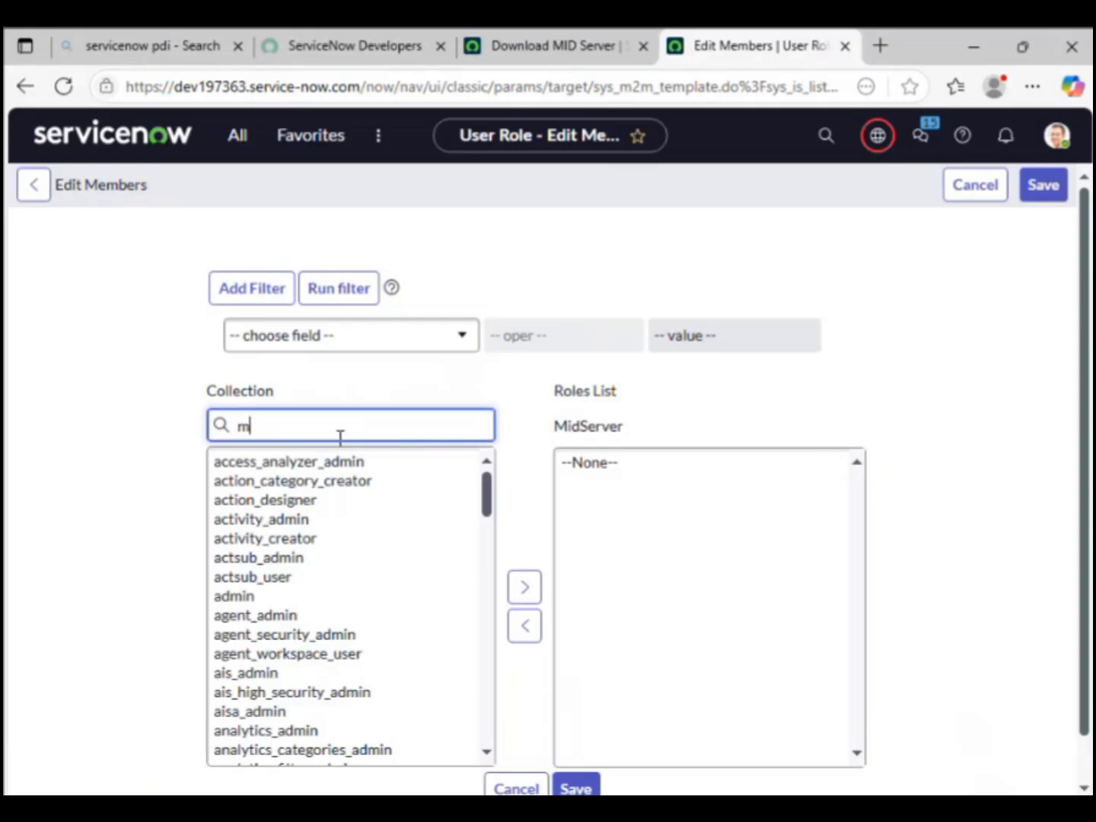
pyautogui.write('id')
pyautogui.click(290, 477)
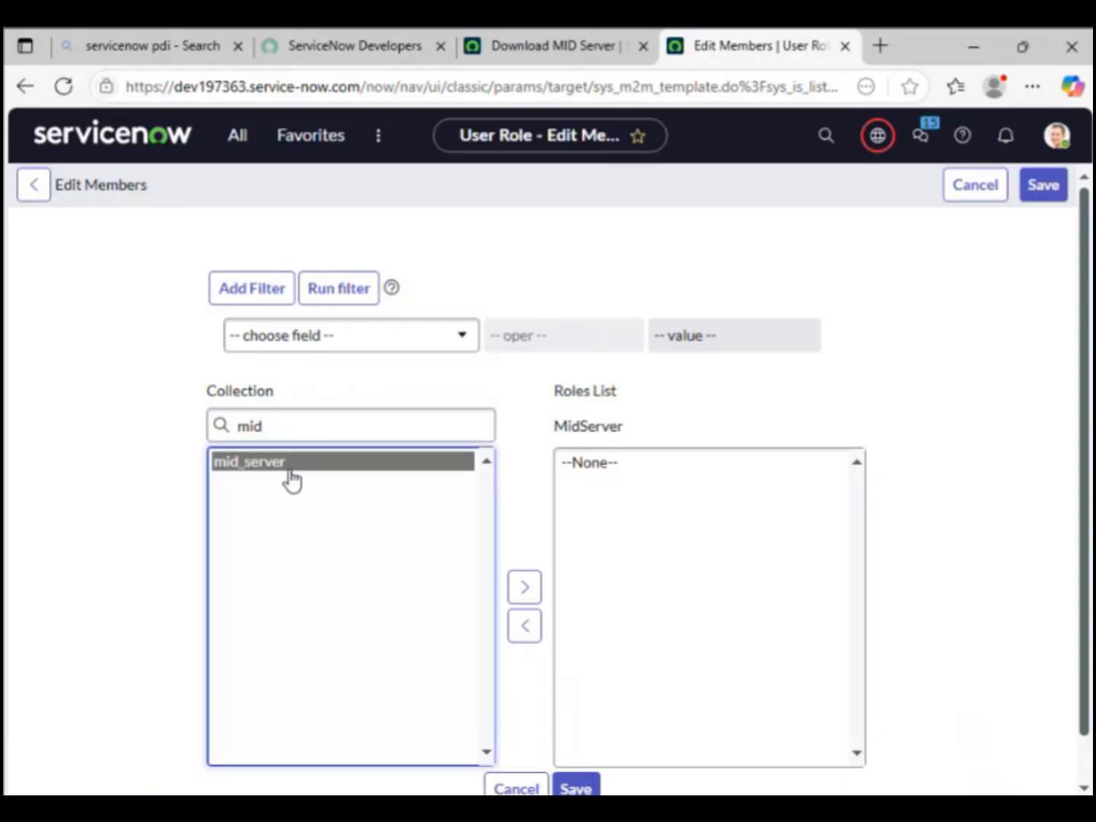
pyautogui.click(517, 588)
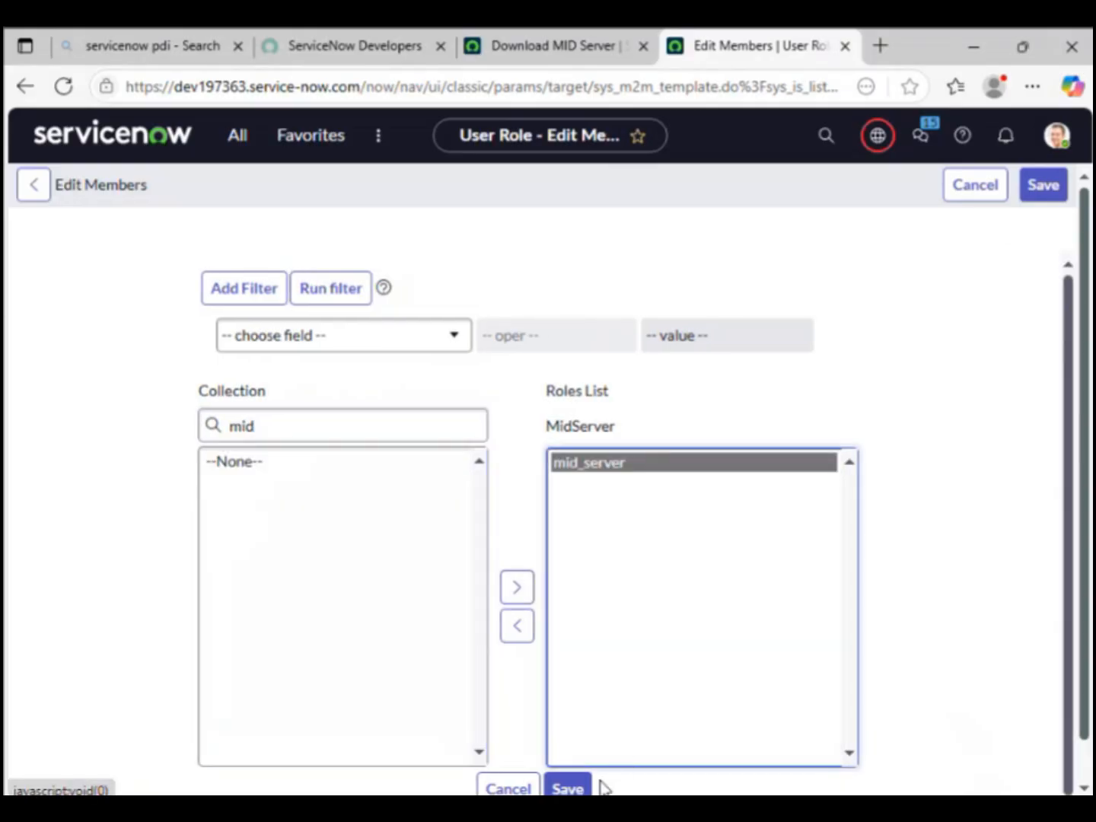
pyautogui.click(576, 788)
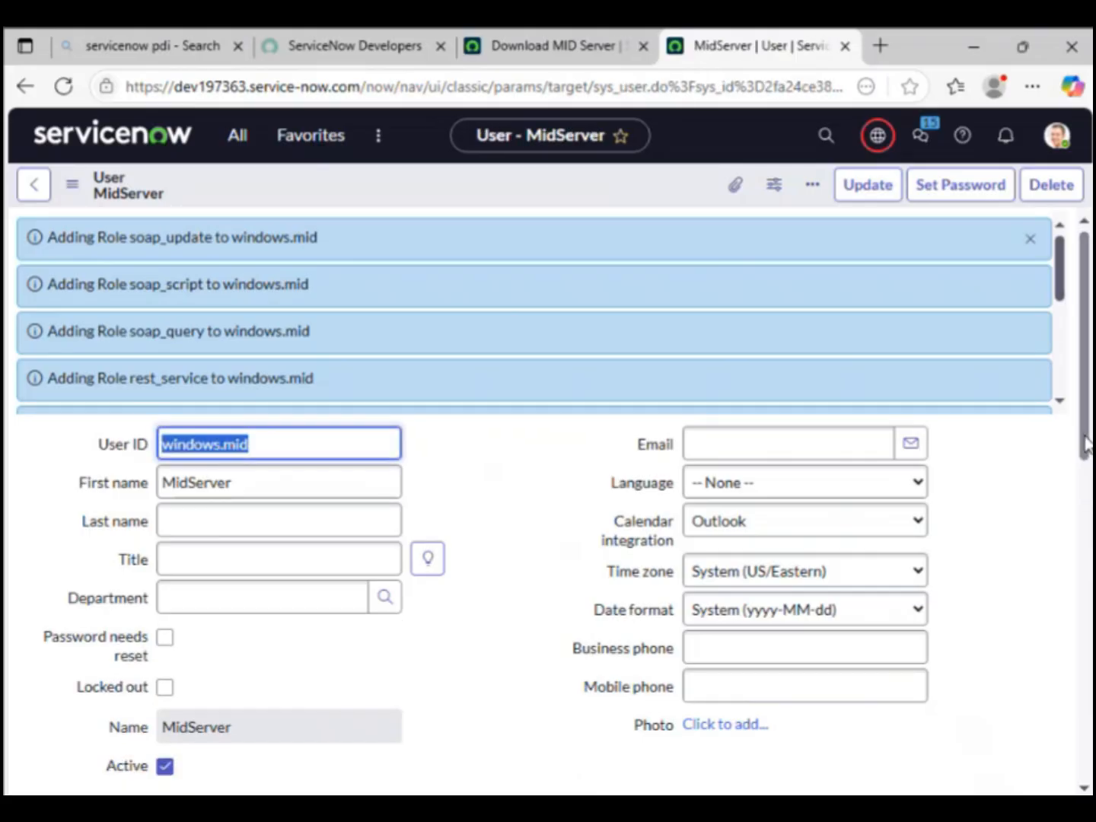
# Step: Update the windows.mid user record to keep the new role
pyautogui.moveTo(1086, 450); pyautogui.dragTo(1062, 397)
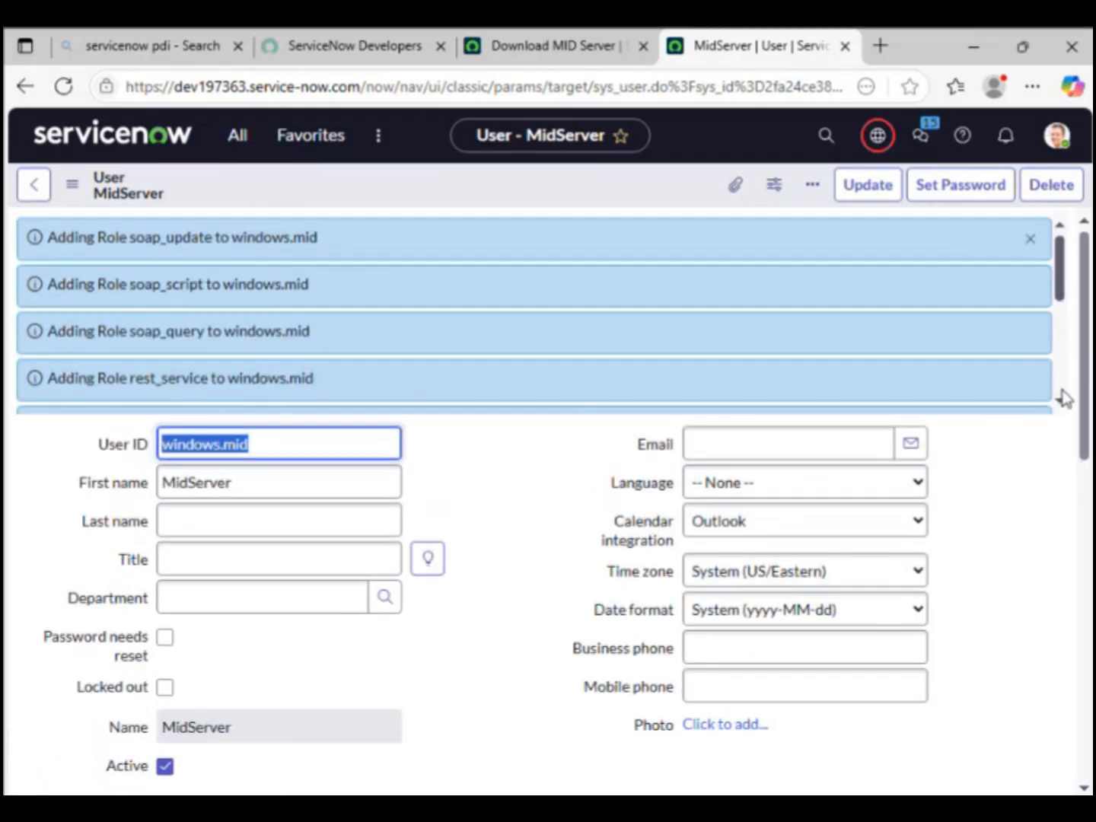
pyautogui.doubleClick(208, 443)
pyautogui.click(207, 444)
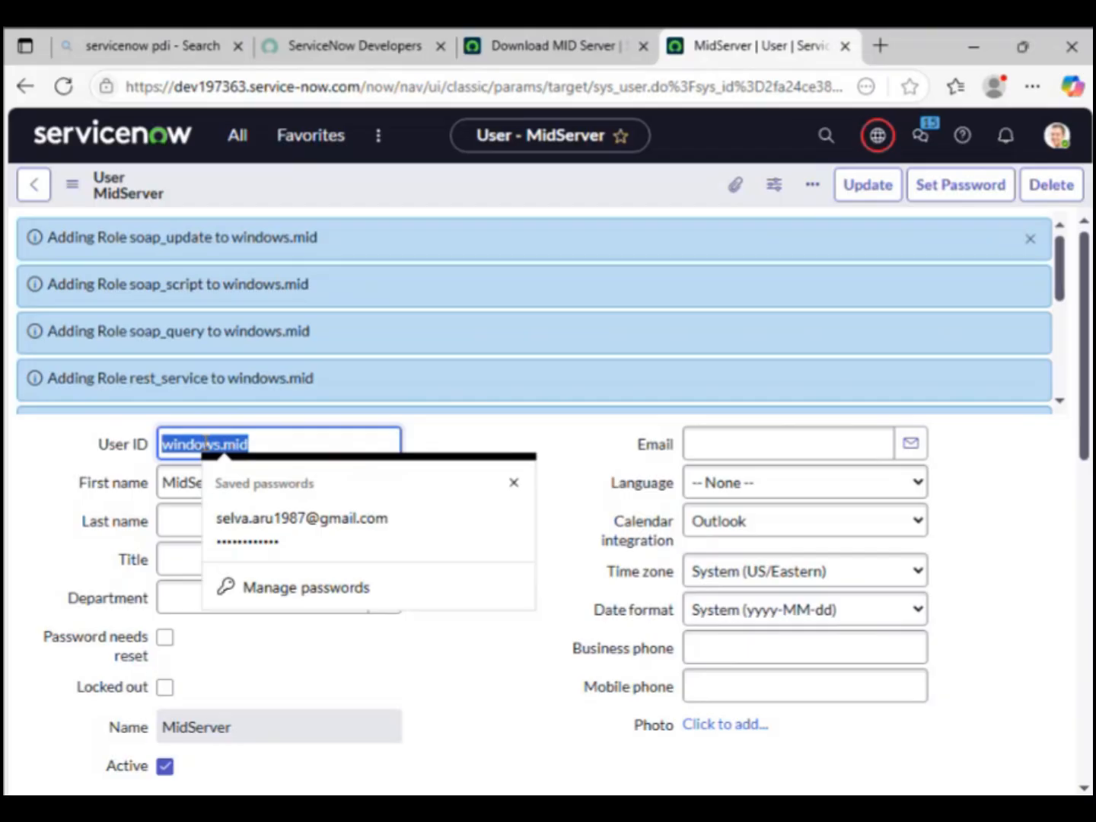
pyautogui.click(867, 190)
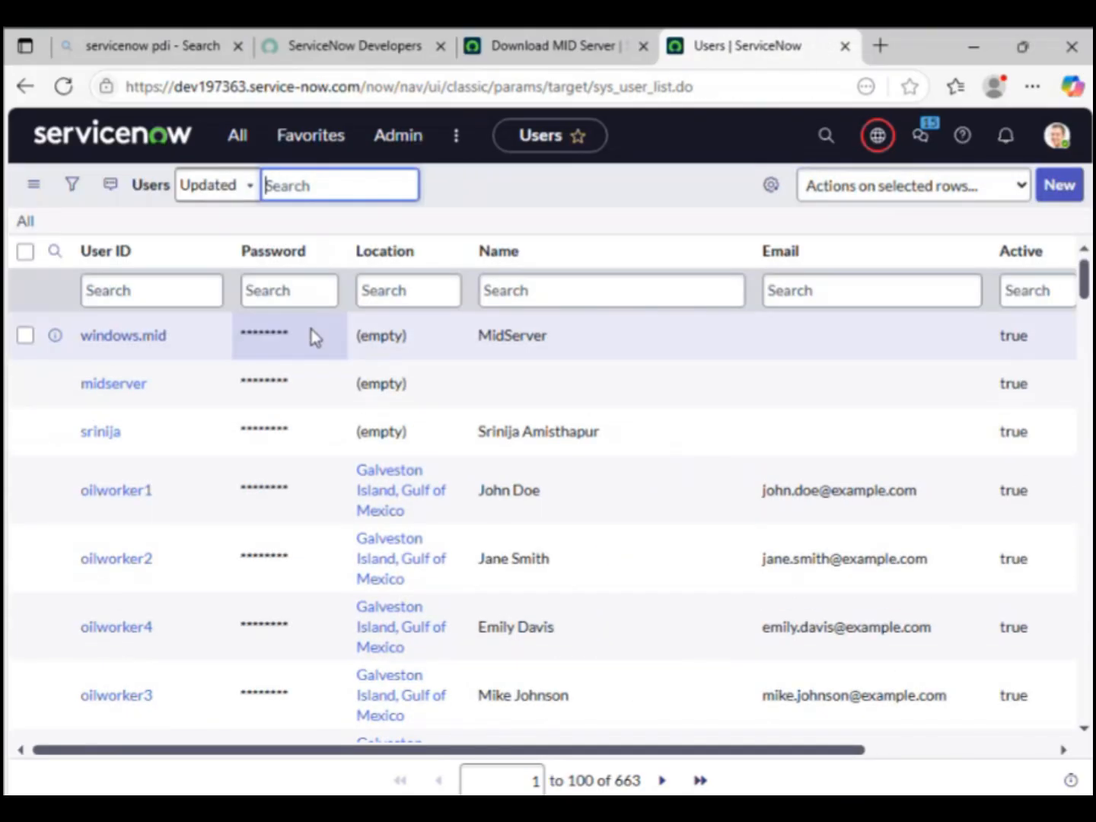
# Step: Paste and confirm a password for windows.mid, then return to the Download MID Server tab
pyautogui.doubleClick(311, 331)
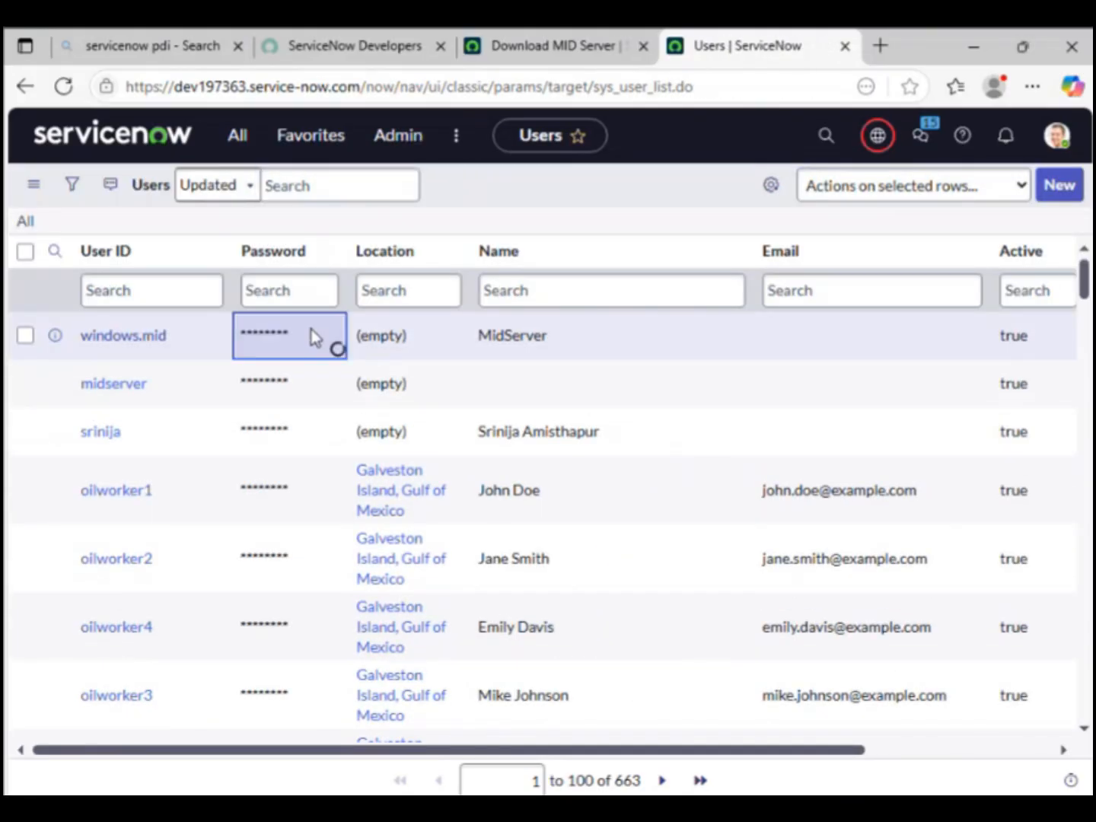
pyautogui.hotkey('ctrl', 'v')
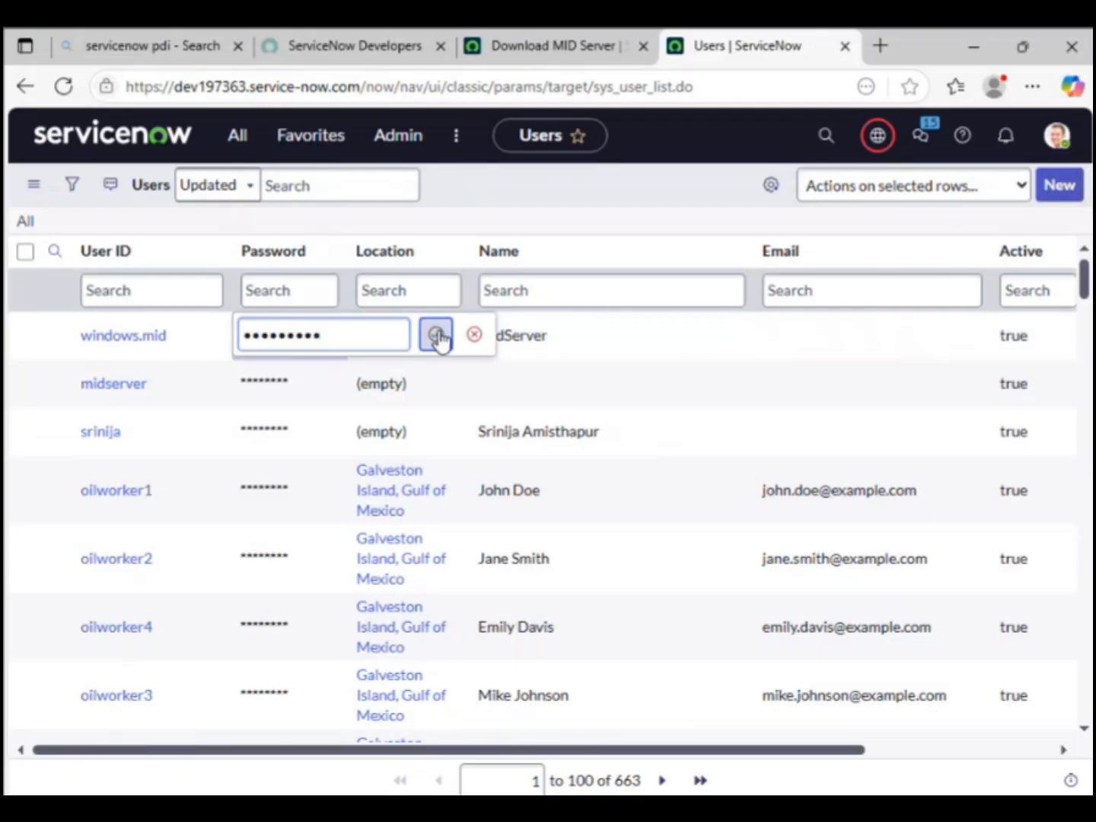
pyautogui.click(436, 335)
pyautogui.click(843, 362)
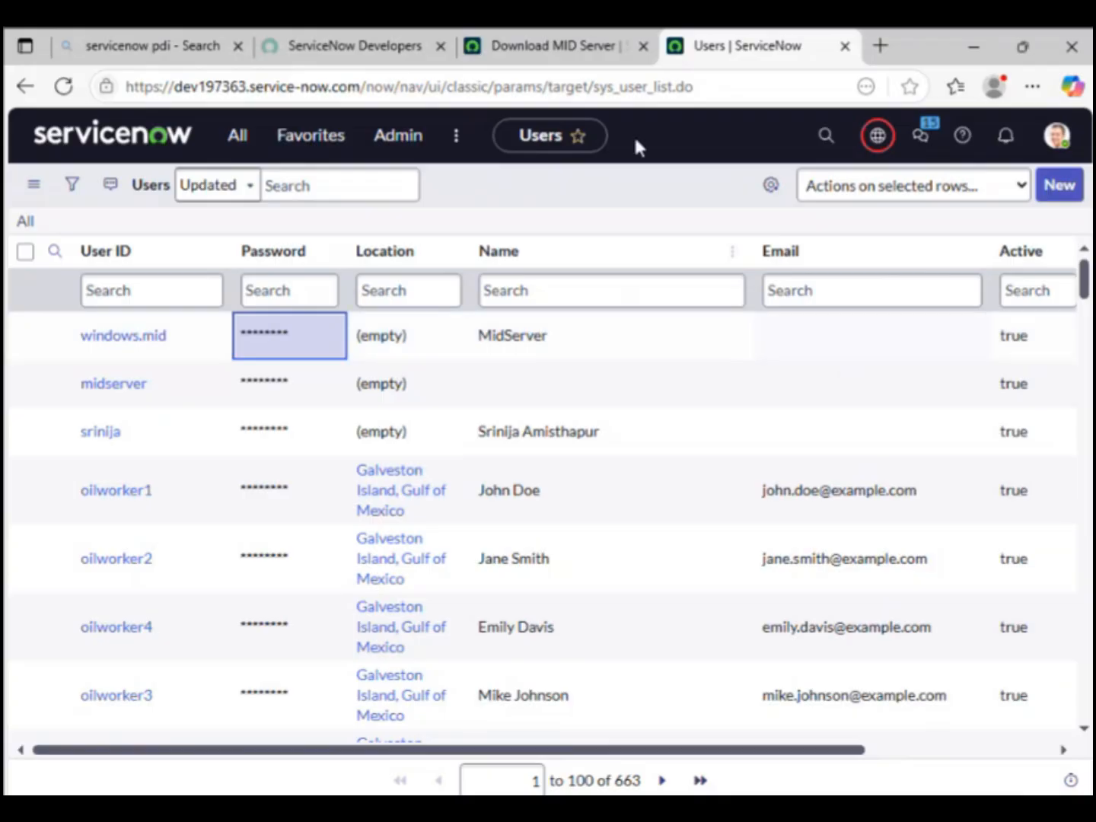
pyautogui.click(542, 46)
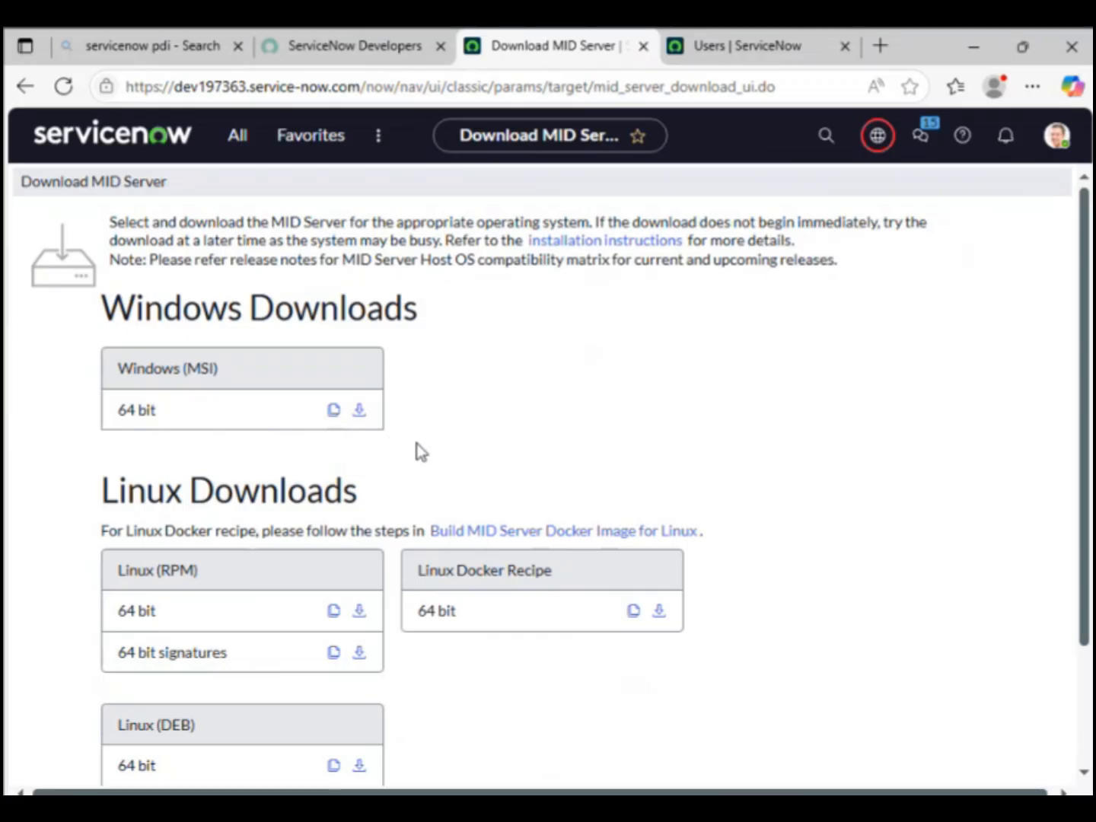
# Step: Download the Windows 64-bit MID Server installer and open its Downloads folder
pyautogui.click(356, 414)
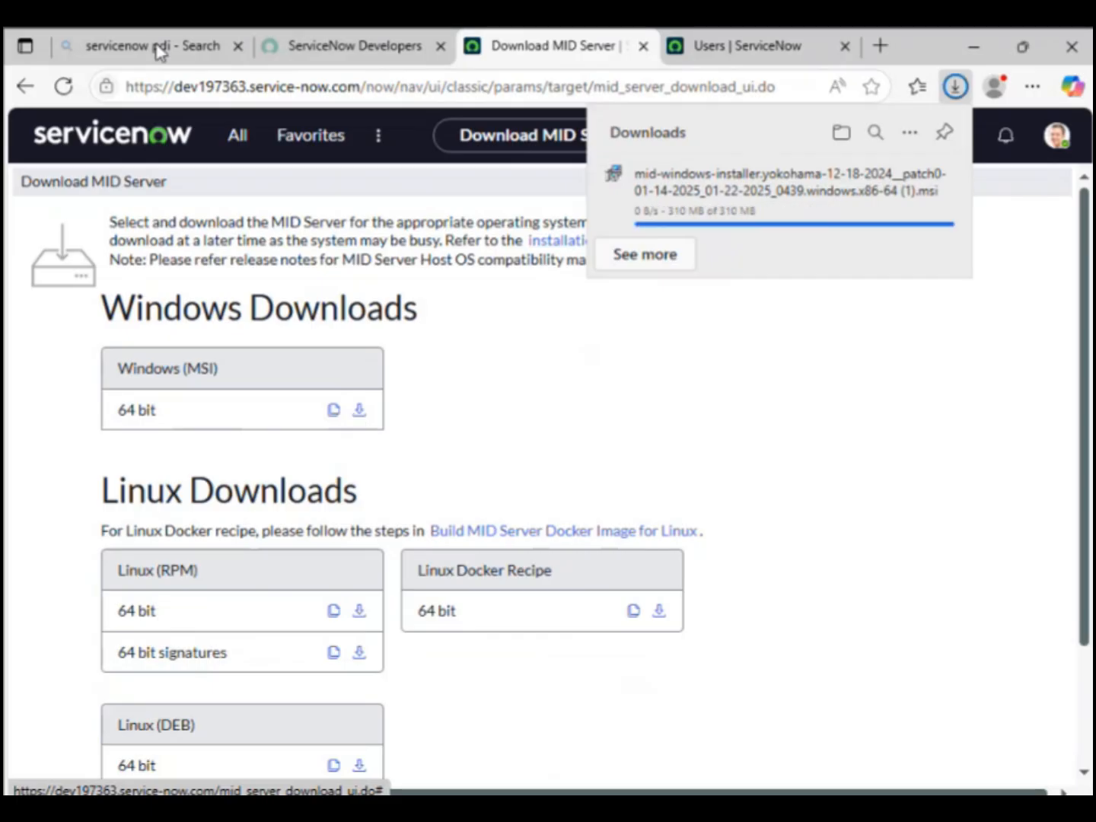
pyautogui.click(840, 134)
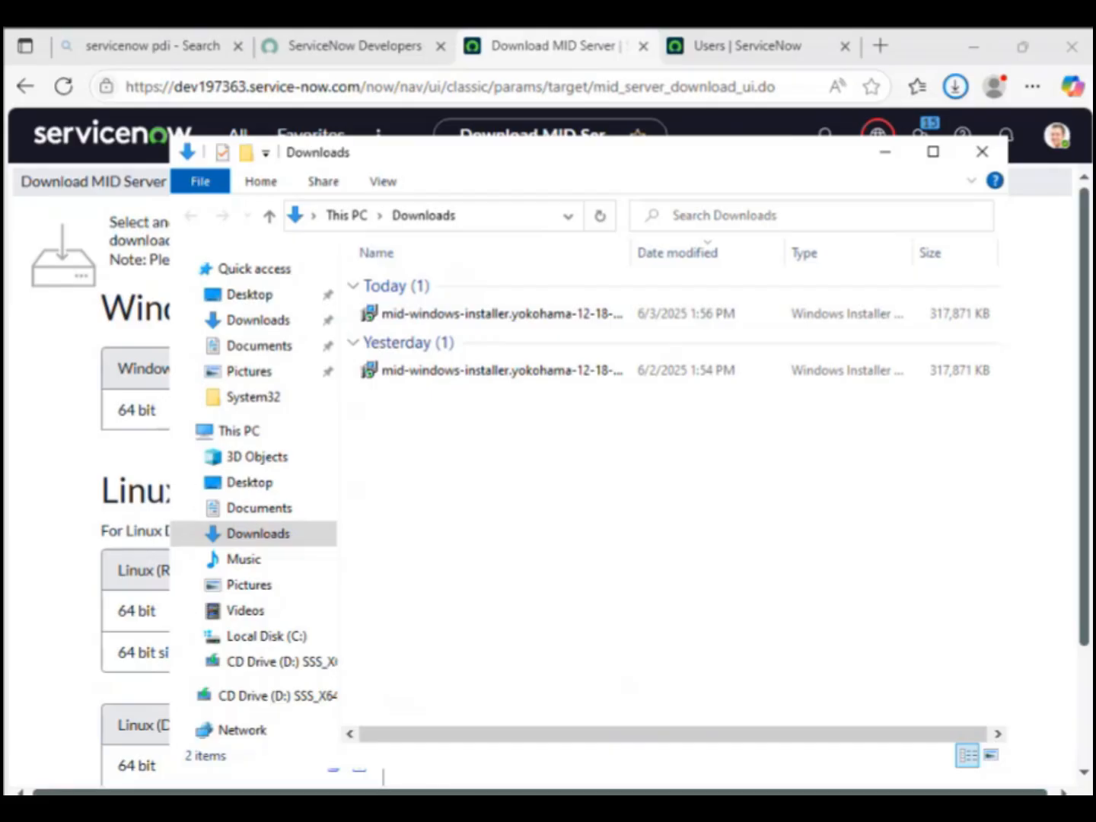
# Step: Launch Command Prompt as administrator and change into the user's Downloads folder
pyautogui.press('super')
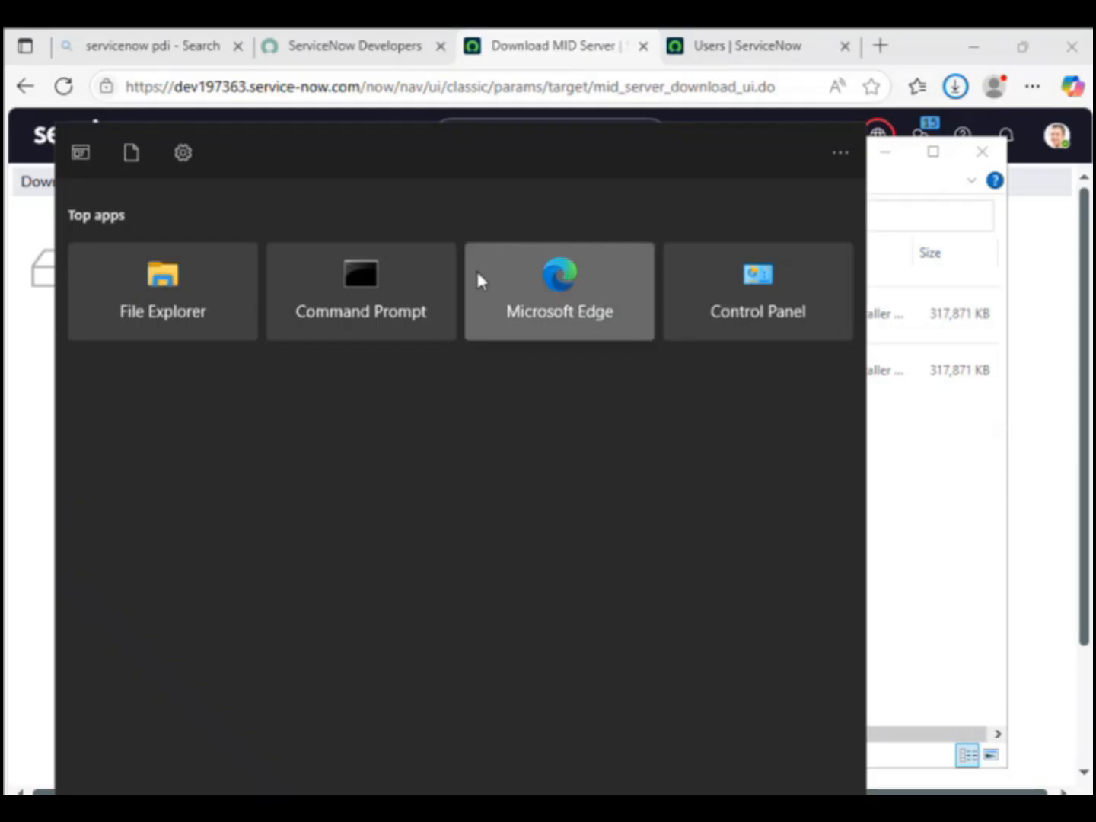
pyautogui.rightClick(317, 309)
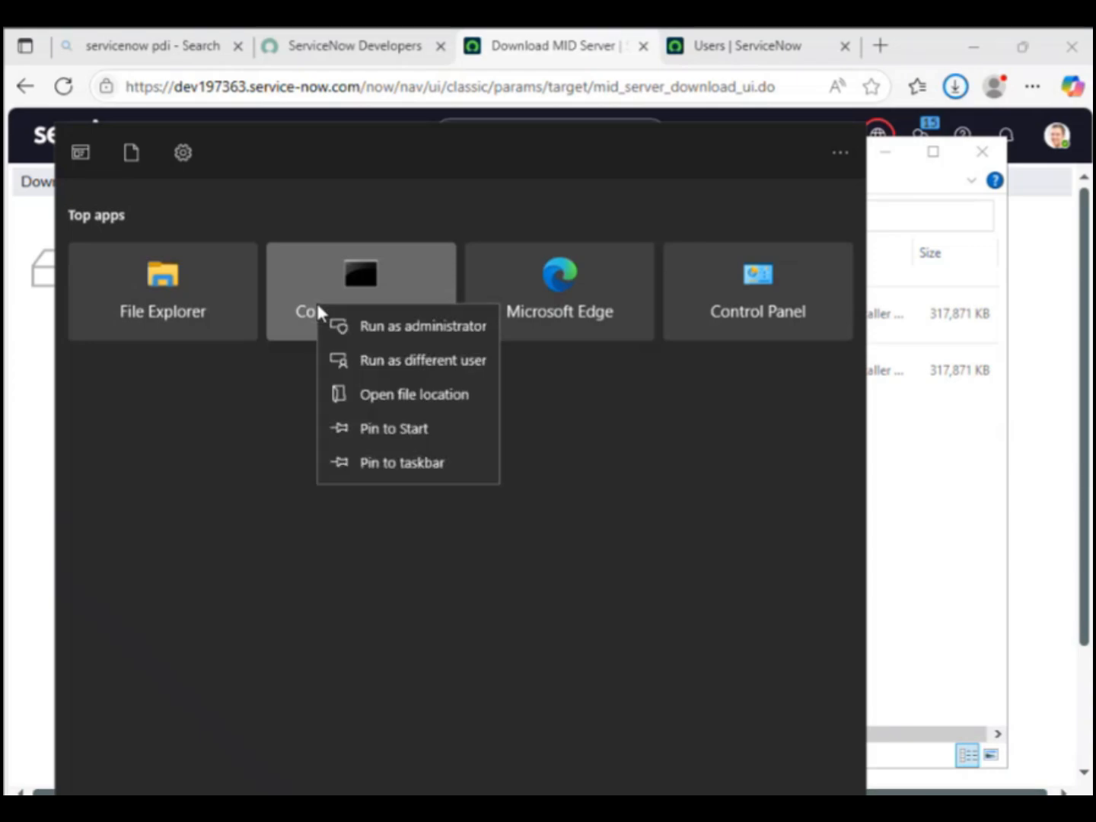
pyautogui.click(364, 329)
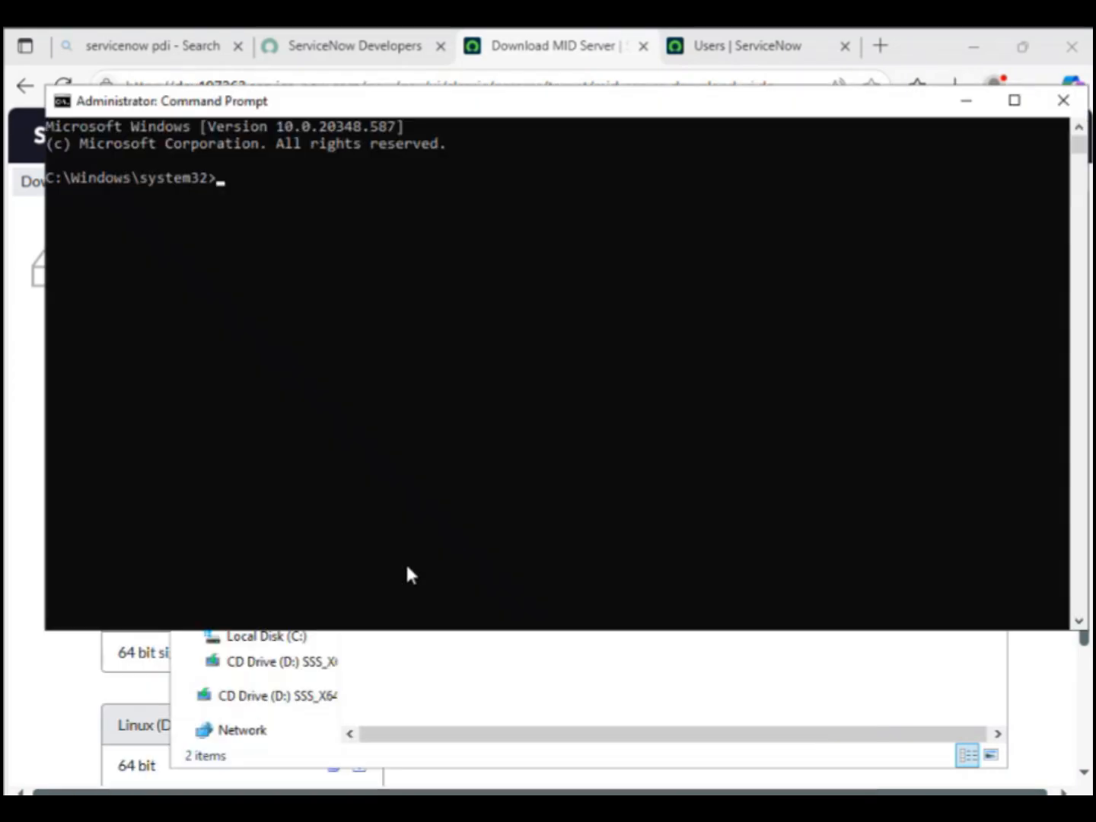
pyautogui.write('cd c:\\users')
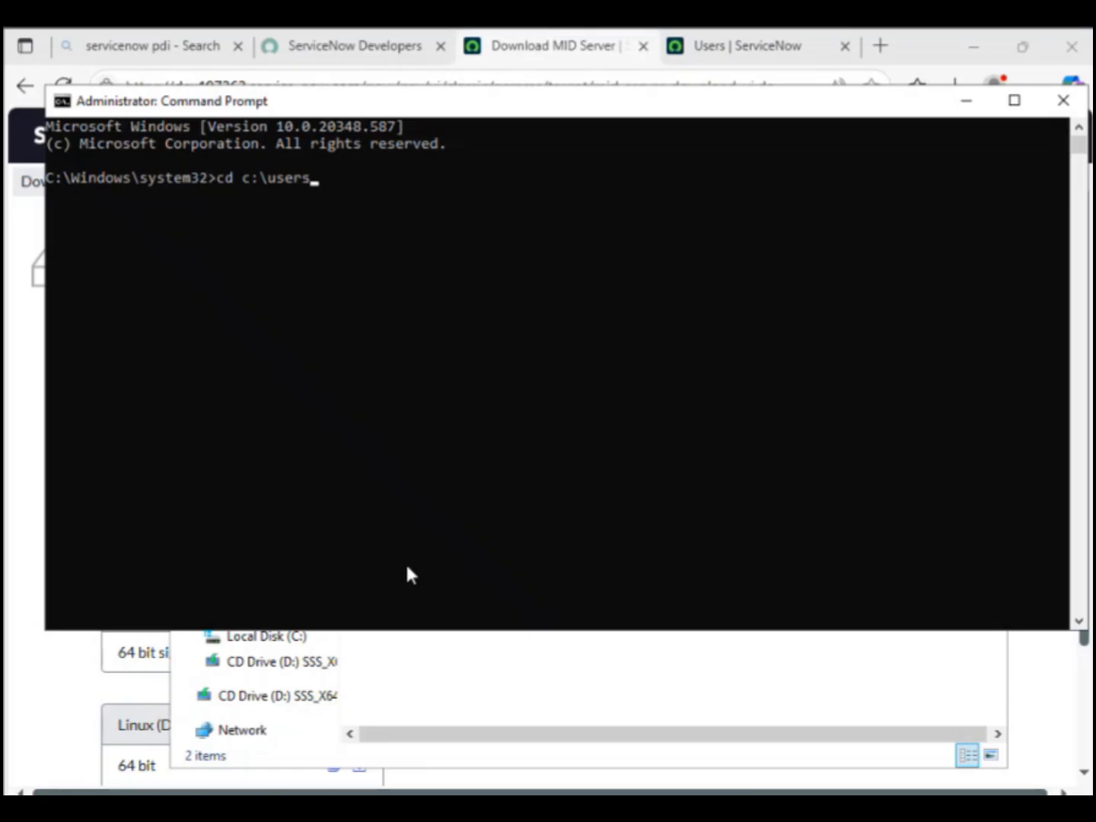
pyautogui.write('\\selvarun\\downloads')
pyautogui.press('Return')
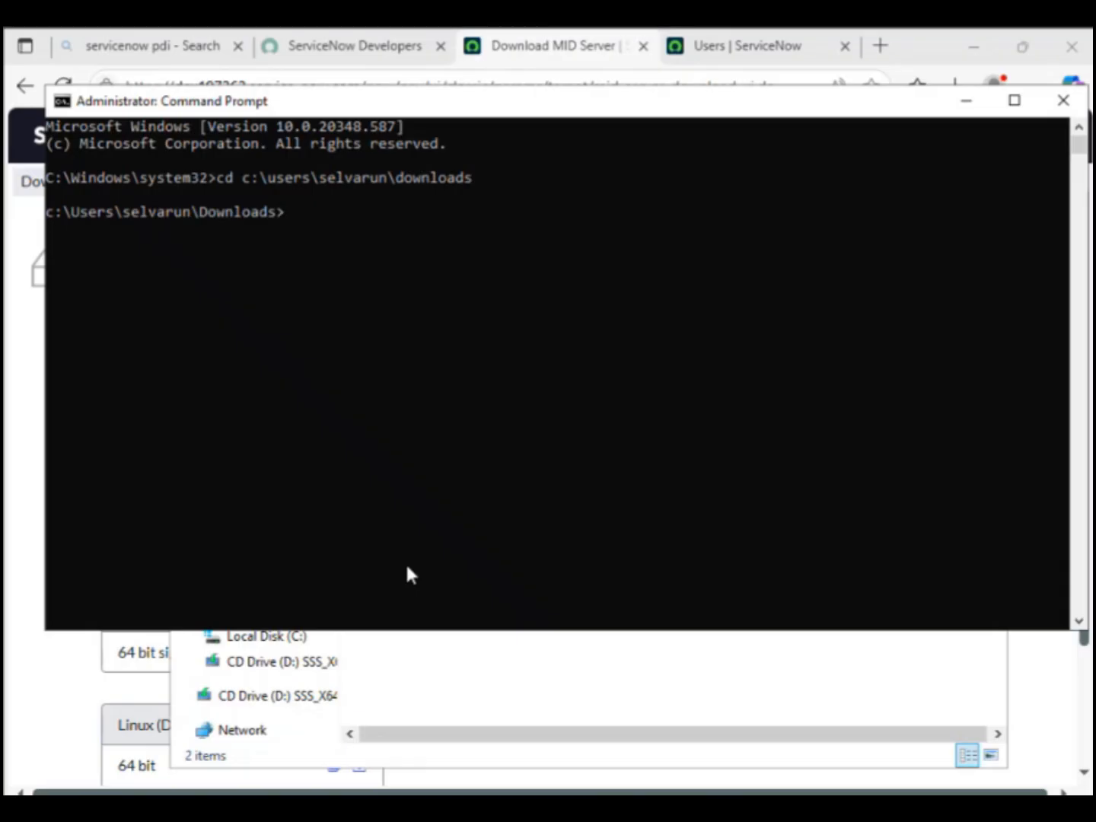
pyautogui.write('msiexe')
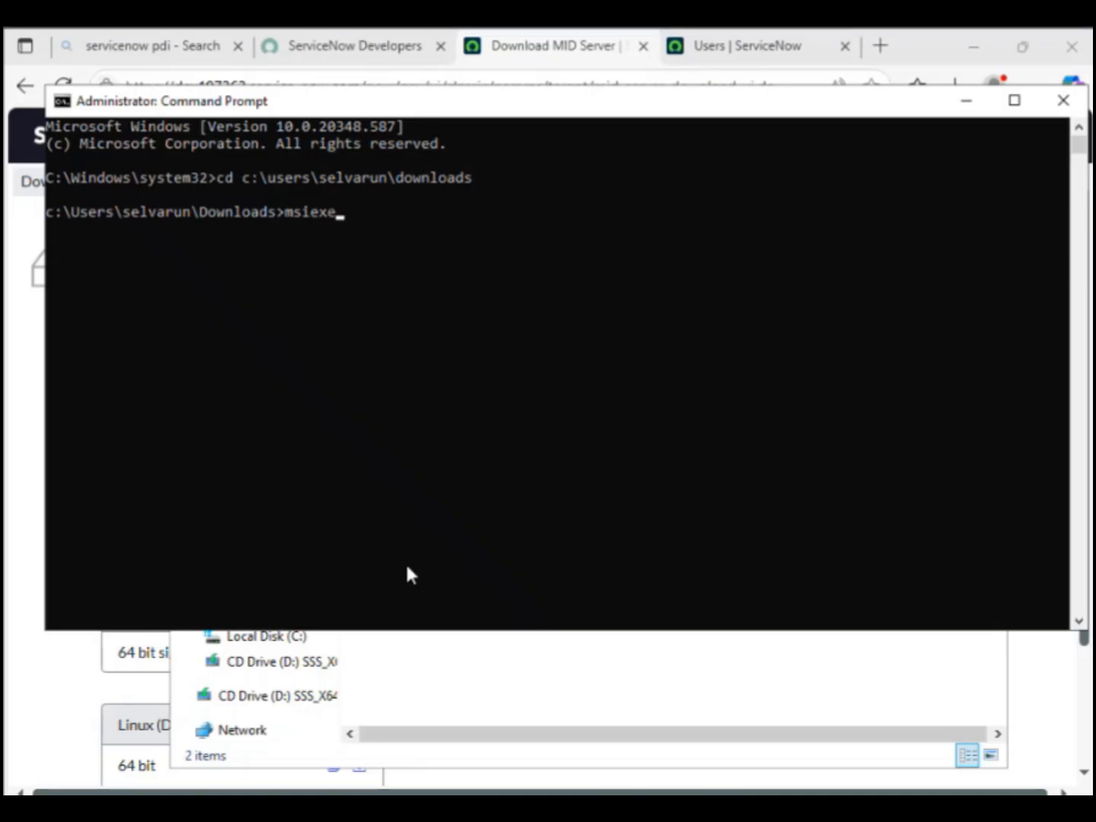
pyautogui.write('c /i')
# Step: Rename today's downloaded MID Server installer file in the Downloads folder
pyautogui.click(583, 783)
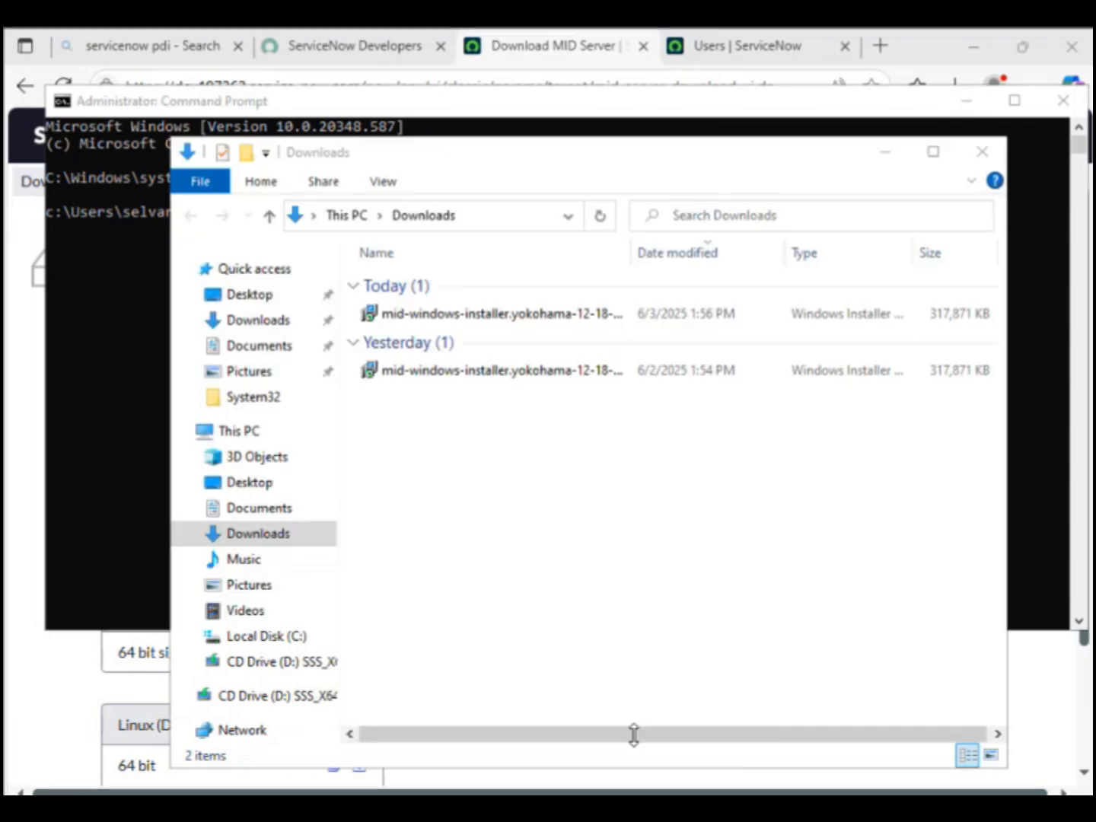
pyautogui.rightClick(550, 329)
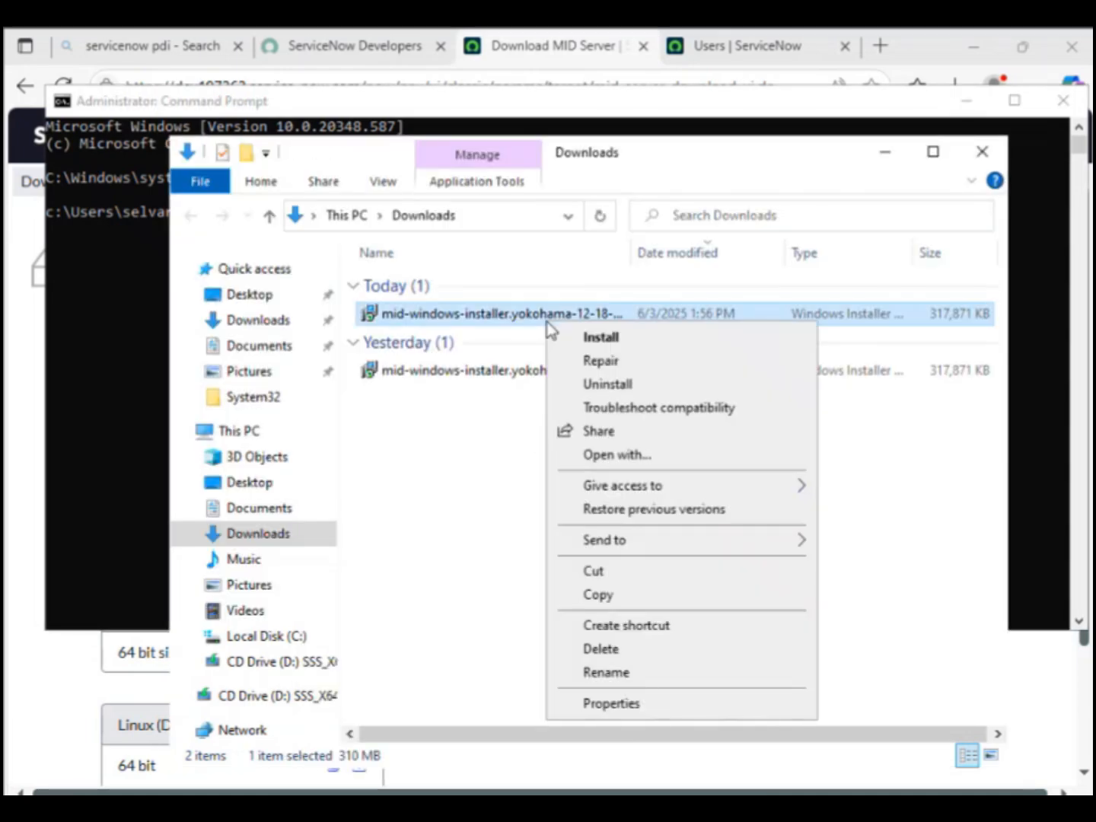
pyautogui.click(641, 675)
pyautogui.click(68, 335)
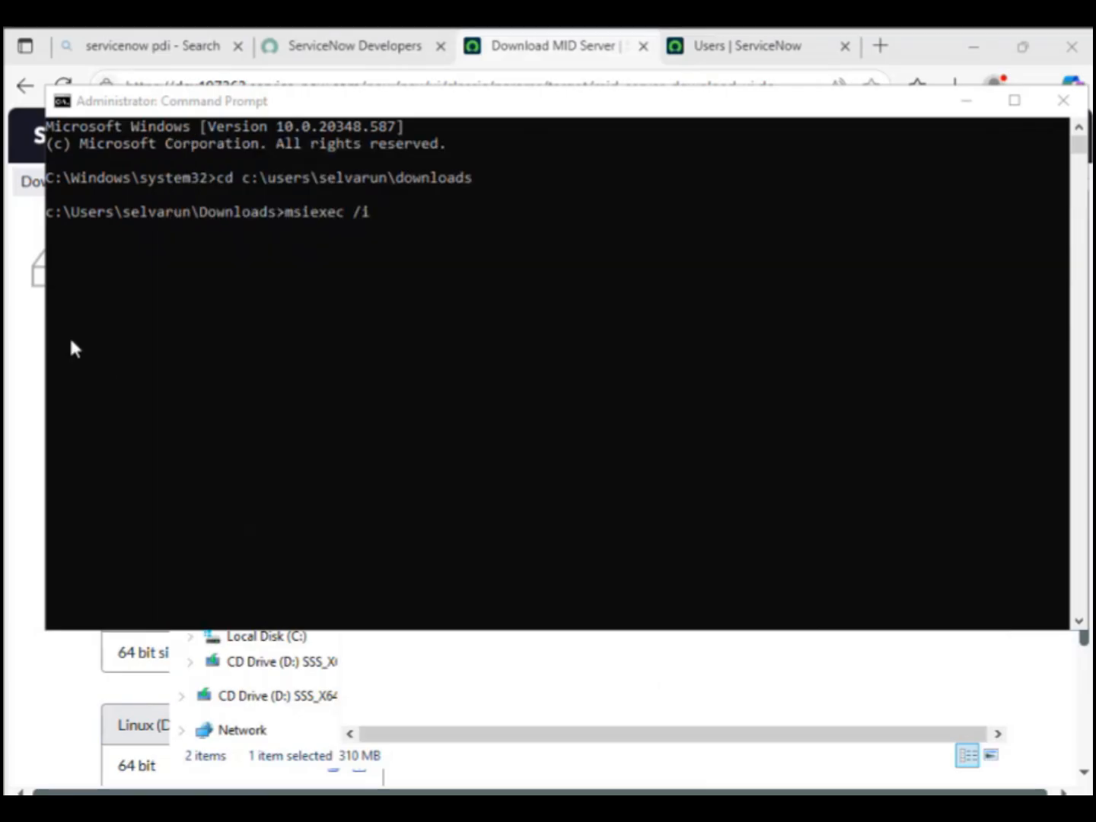
pyautogui.hotkey('alt', 'Tab')
# Step: Dismiss the msiexec help and rerun msiexec /i with the corrected .msi file name
pyautogui.click(886, 153)
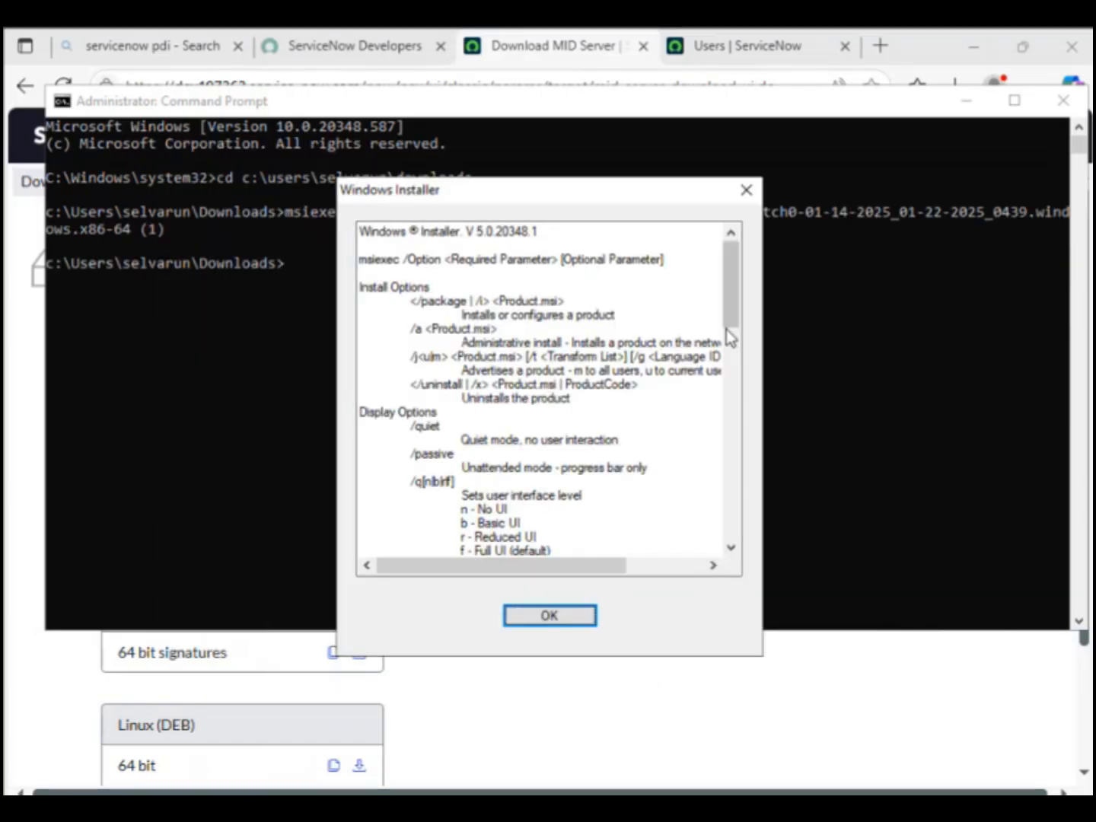
pyautogui.moveTo(727, 330); pyautogui.dragTo(722, 571)
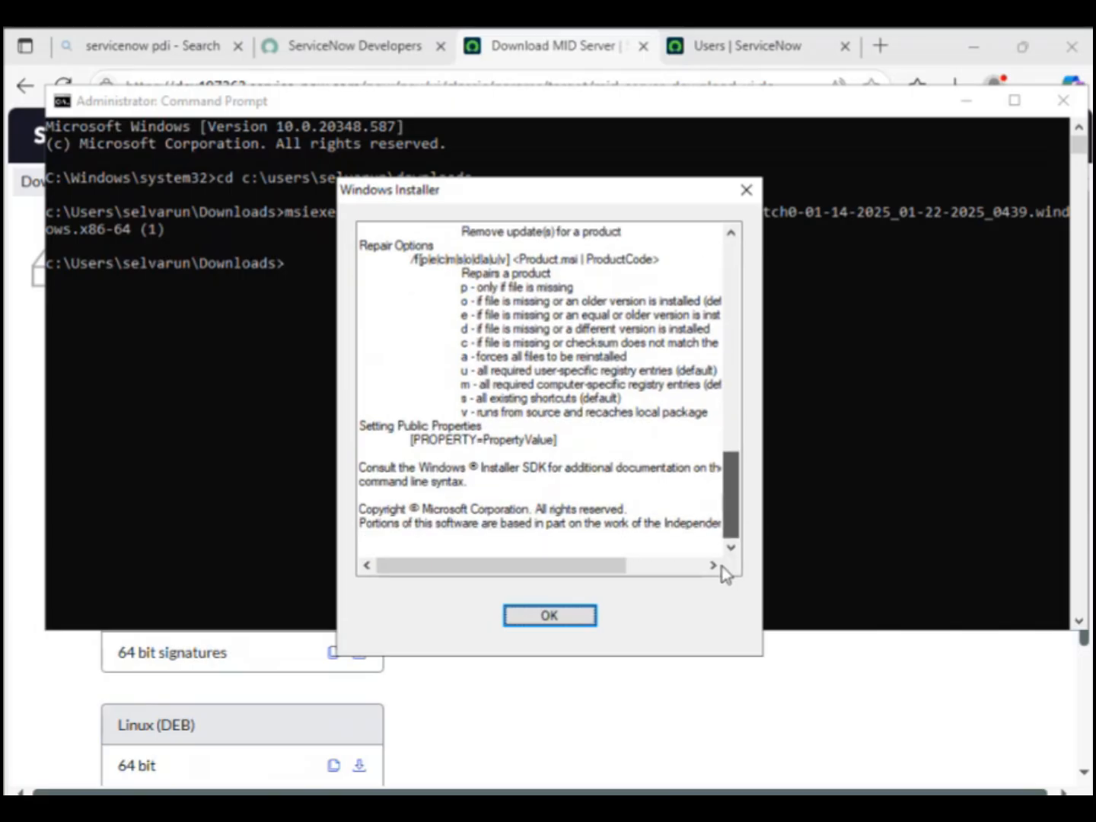
pyautogui.click(535, 620)
pyautogui.press('Up')
pyautogui.press('BackSpace')
pyautogui.press('BackSpace')
pyautogui.press('BackSpace')
pyautogui.press('BackSpace')
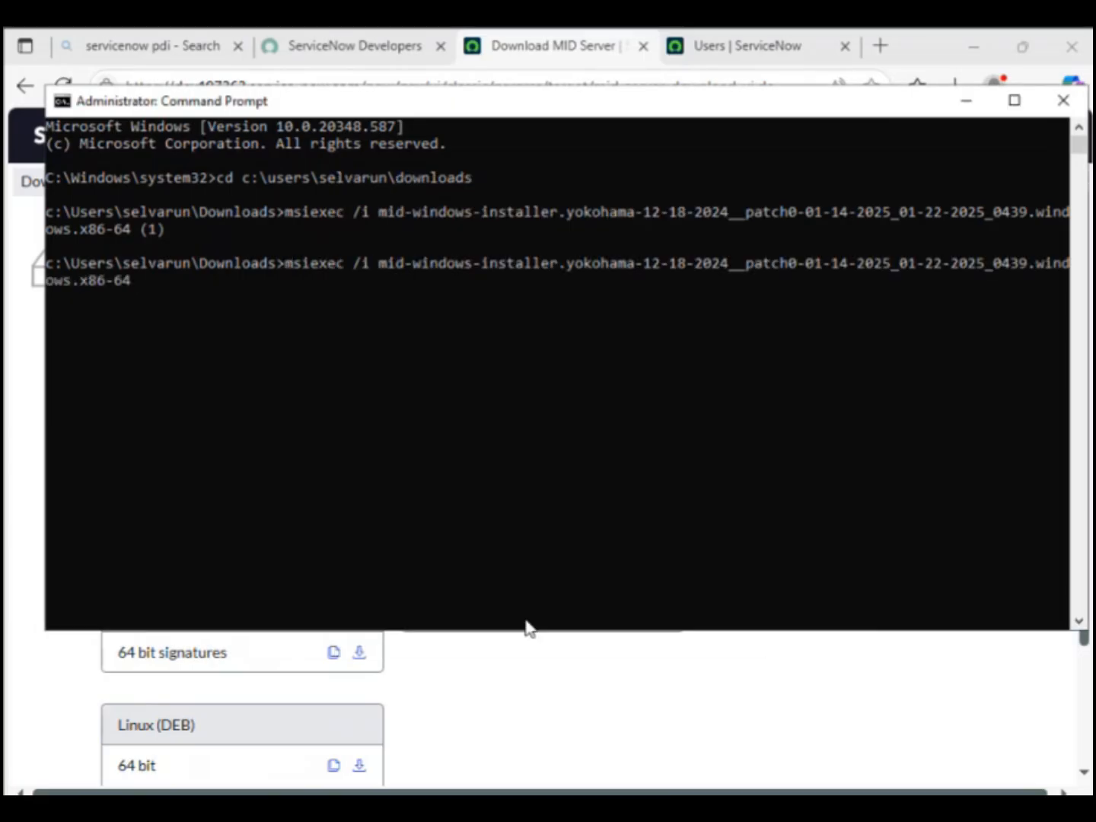
pyautogui.write('.msi')
pyautogui.press('Return')
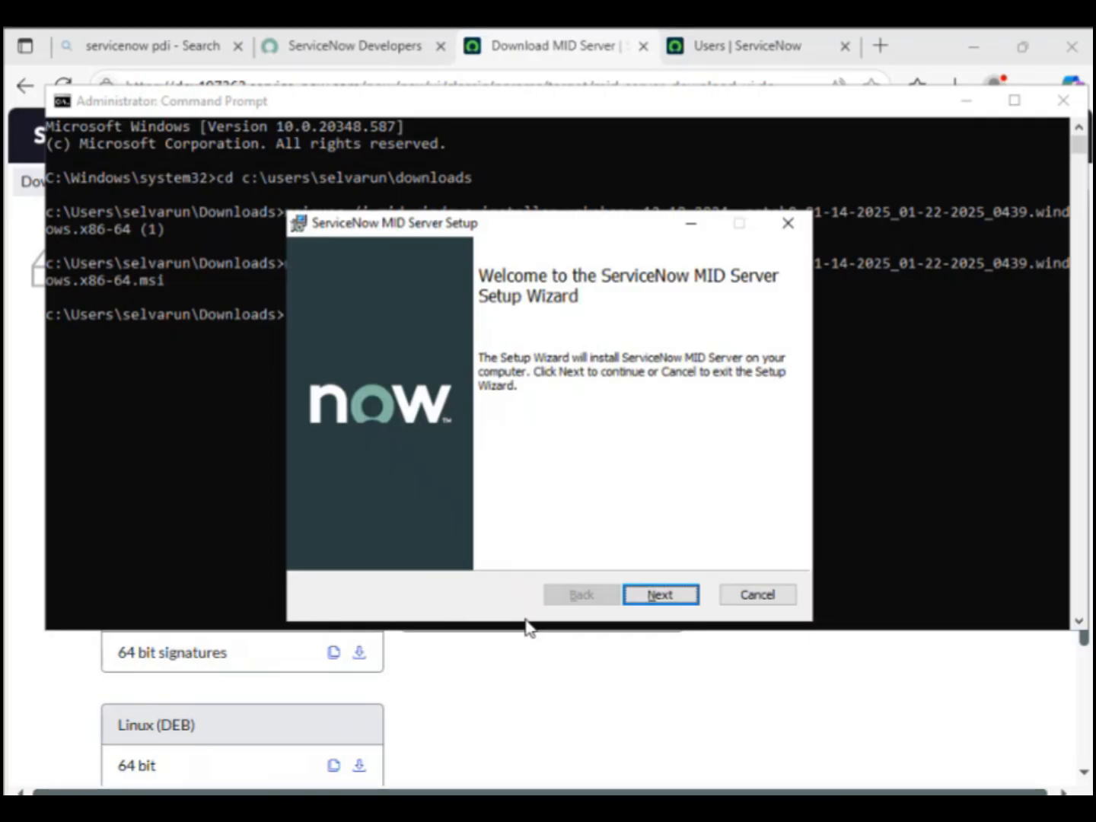
# Step: Move past the welcome page and accept the licence agreement
pyautogui.click(659, 595)
pyautogui.click(481, 546)
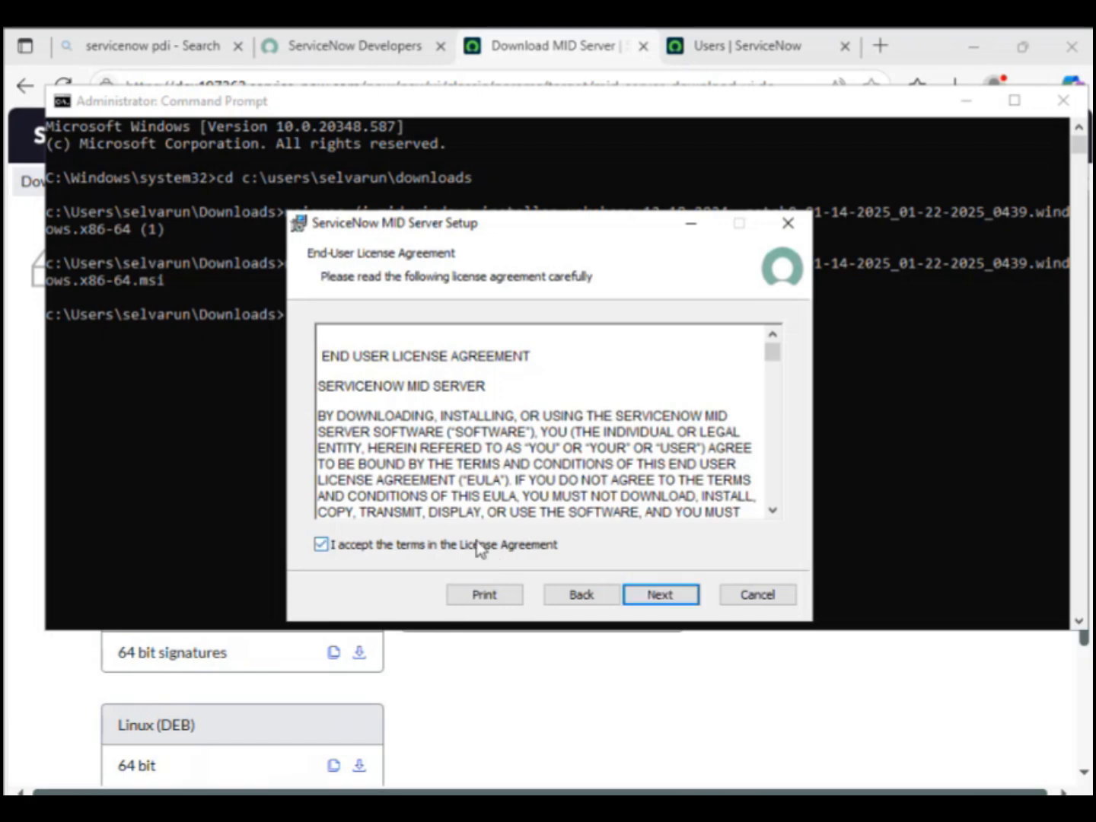
pyautogui.click(656, 596)
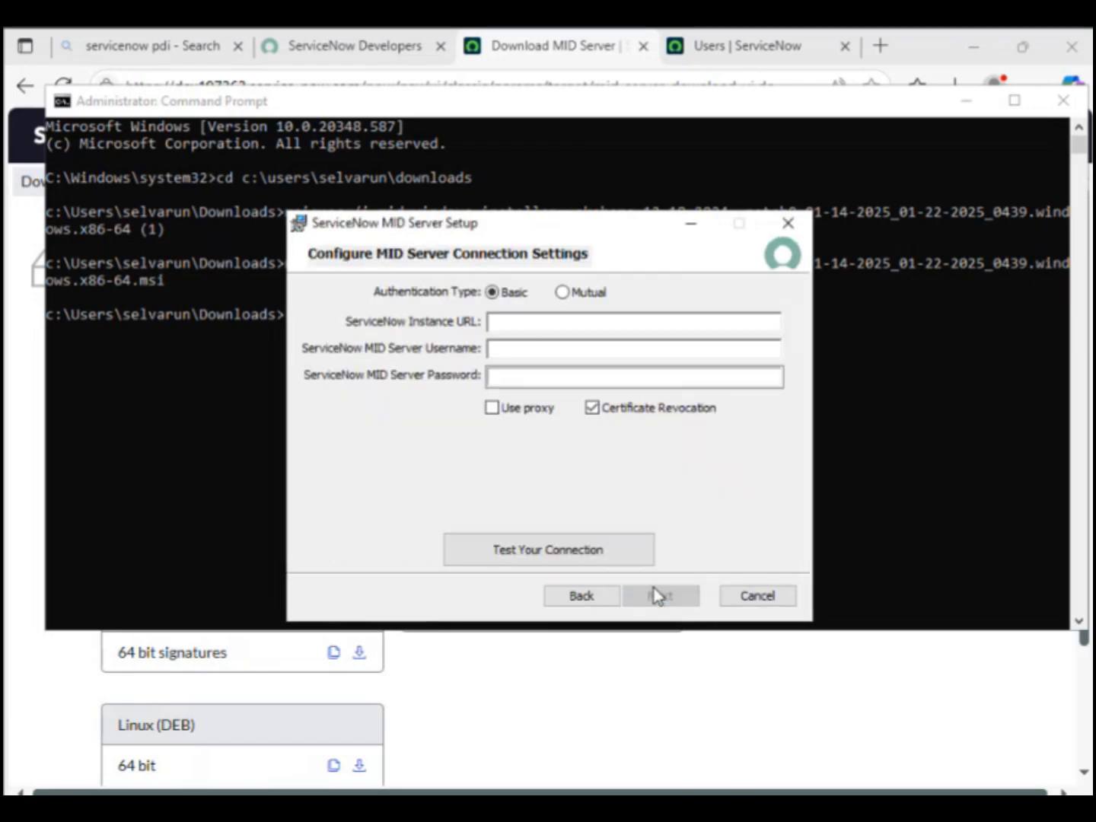
# Step: Copy the instance's base URL from the browser and paste it as the instance URL
pyautogui.click(538, 327)
pyautogui.click(482, 59)
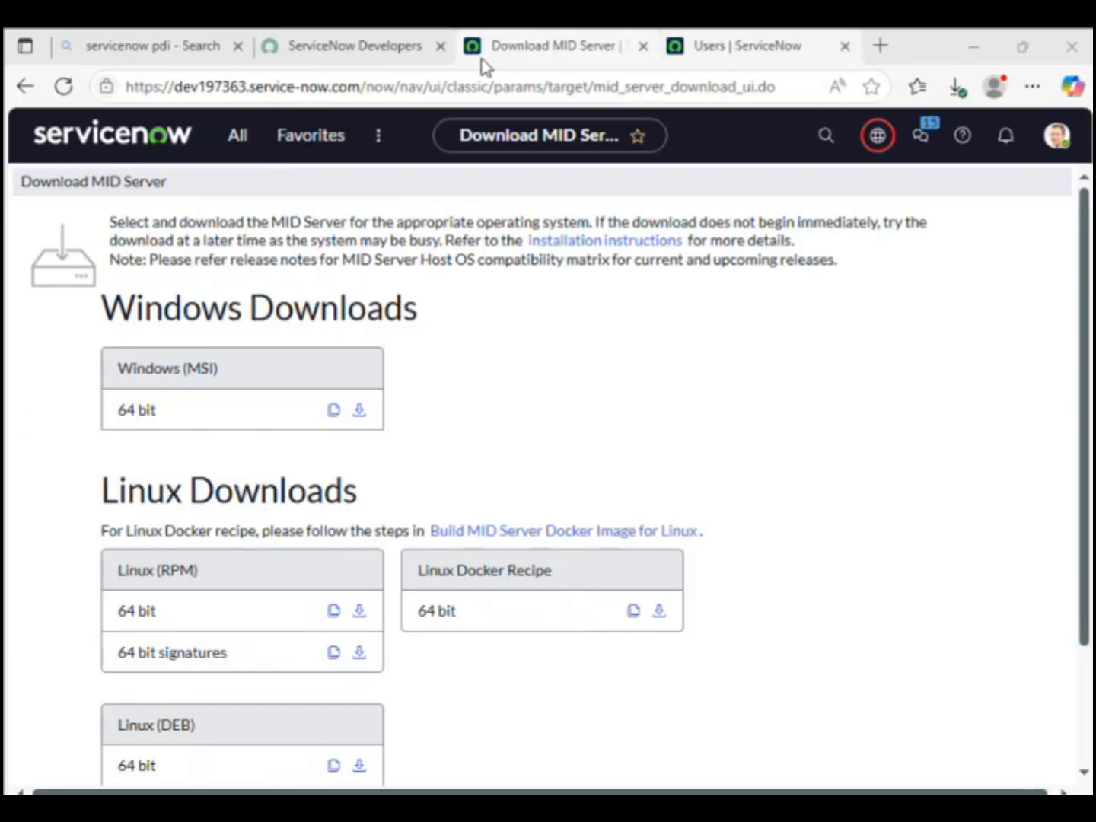
pyautogui.hotkey('ctrl', 'Tab')
pyautogui.moveTo(361, 86); pyautogui.dragTo(10, 83)
pyautogui.hotkey('ctrl', 'c')
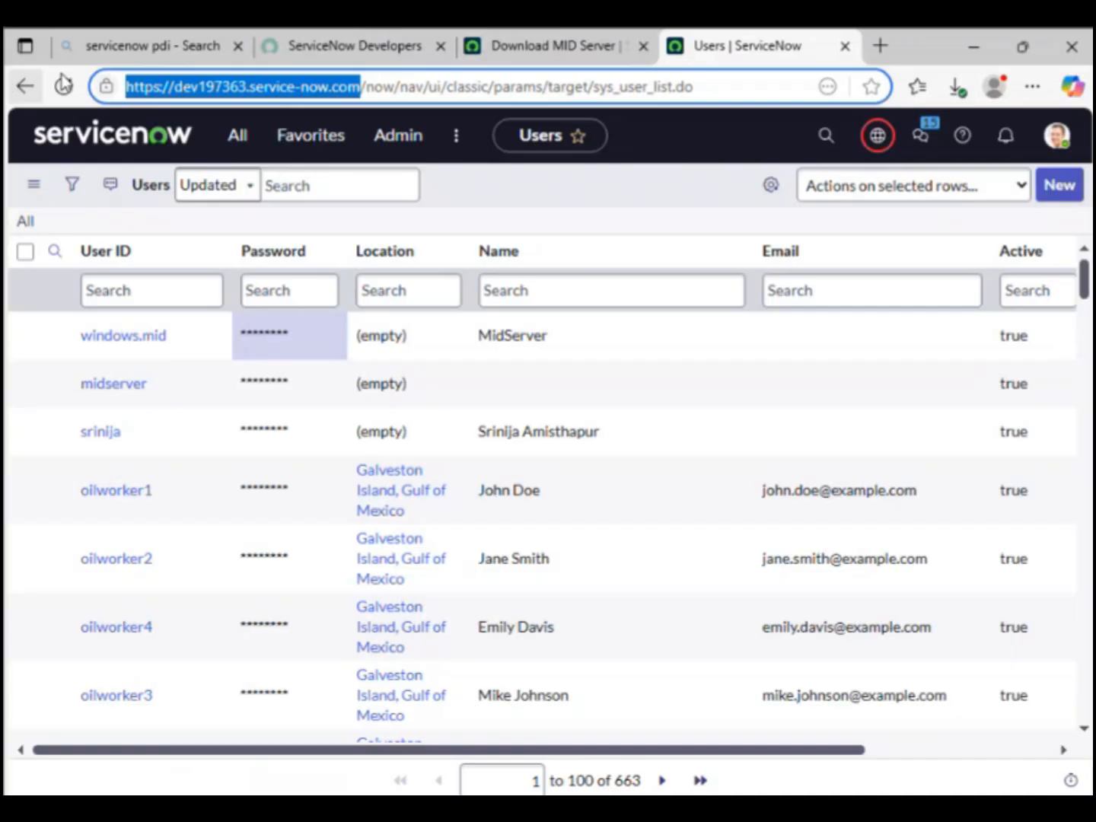
pyautogui.click(538, 47)
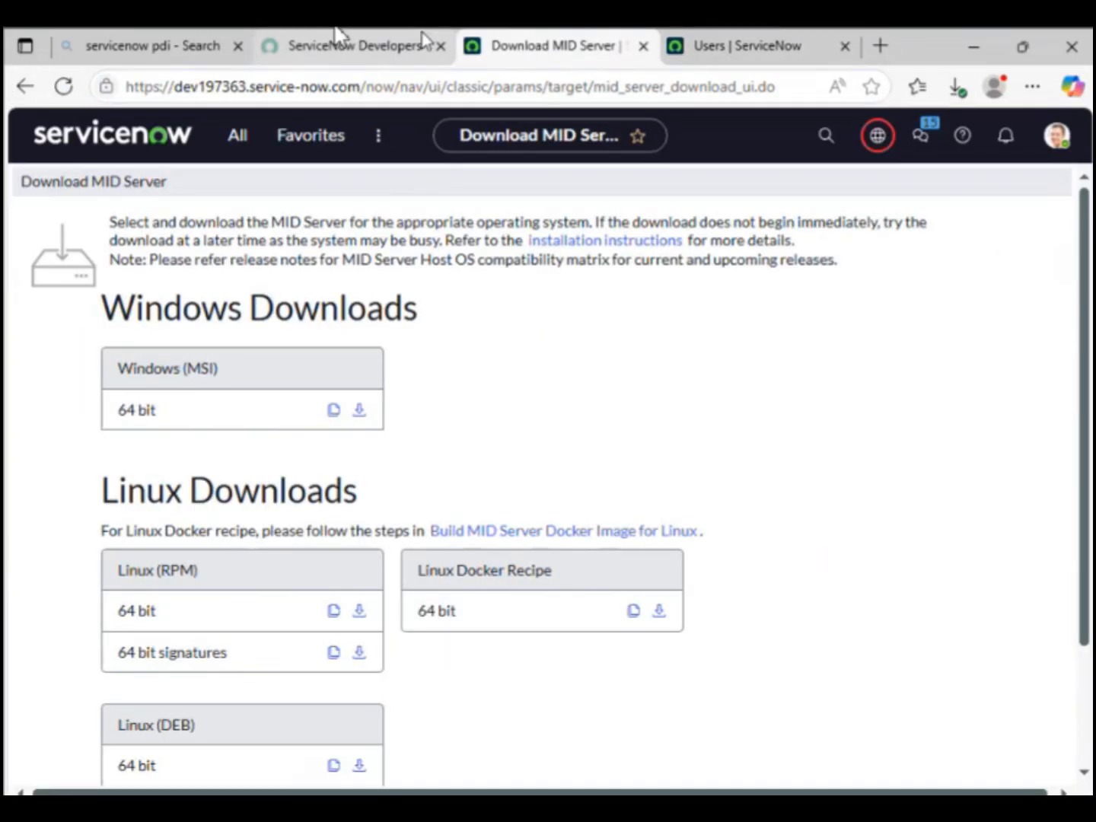
pyautogui.click(661, 805)
pyautogui.hotkey('ctrl', 'v')
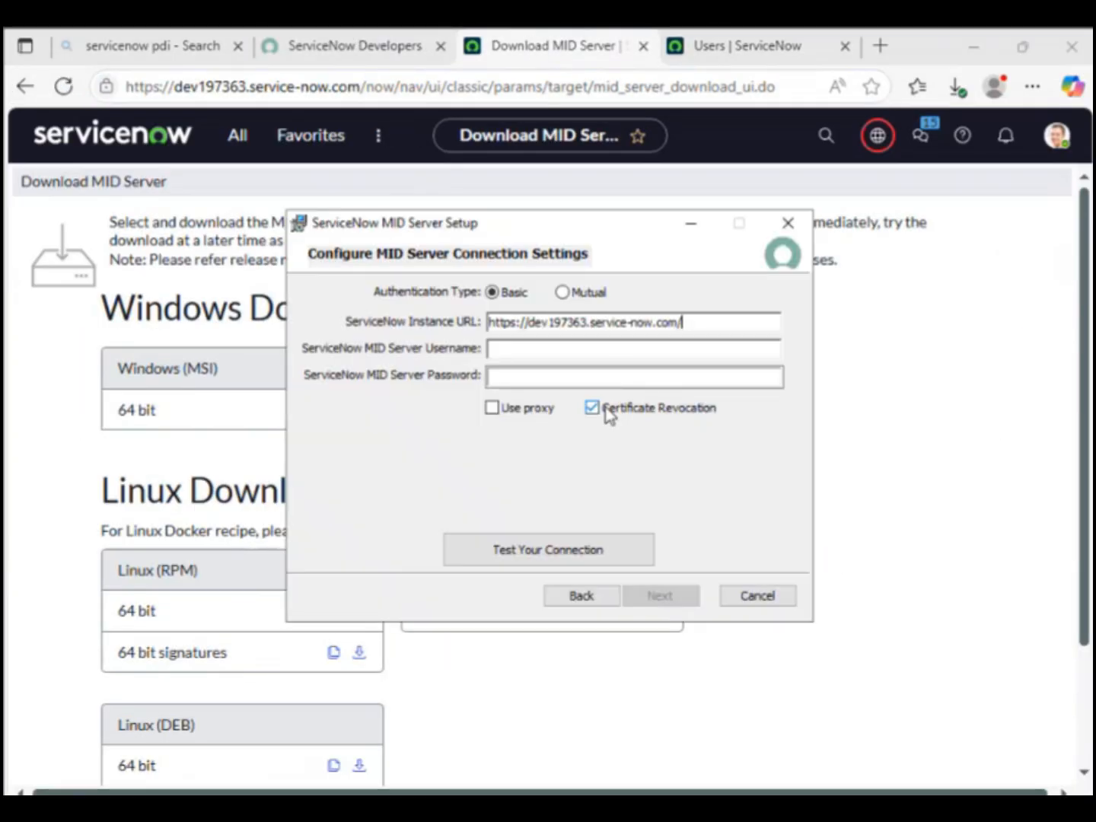
# Step: Enter the MID user's username and password, then test the connection to the instance
pyautogui.click(563, 353)
pyautogui.click(730, 49)
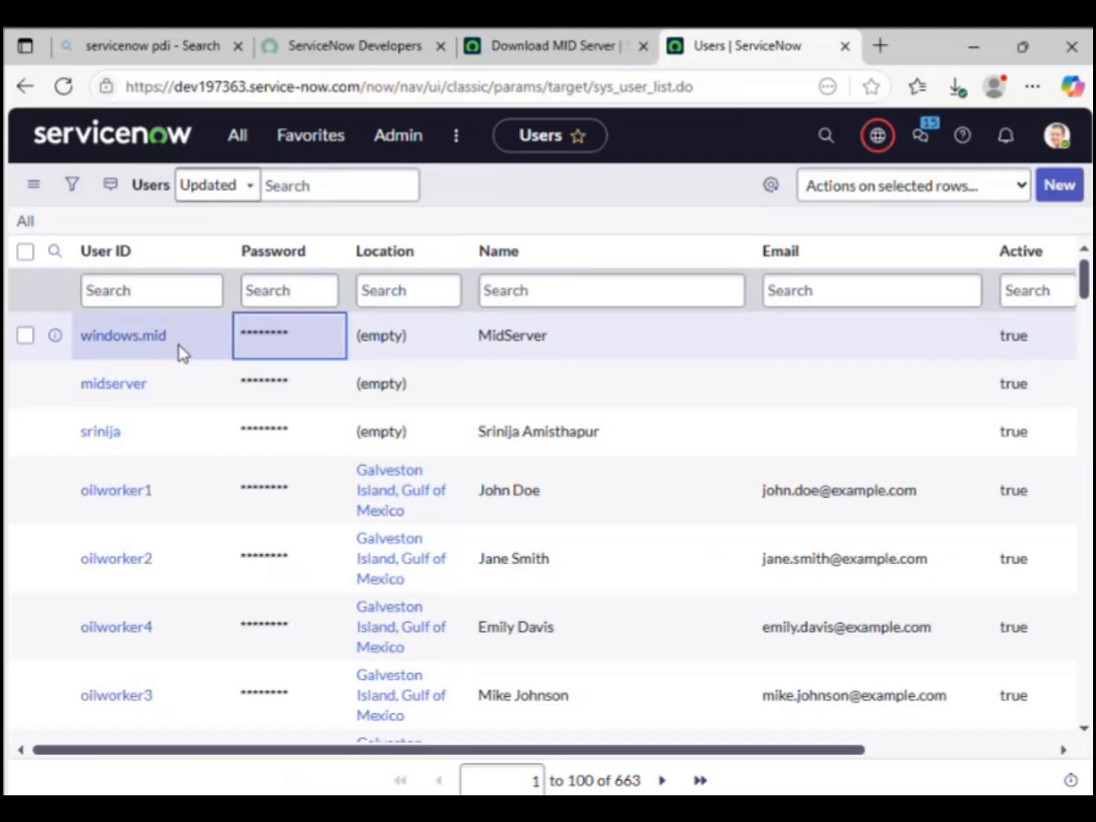
pyautogui.doubleClick(179, 350)
pyautogui.hotkey('alt', 'Tab')
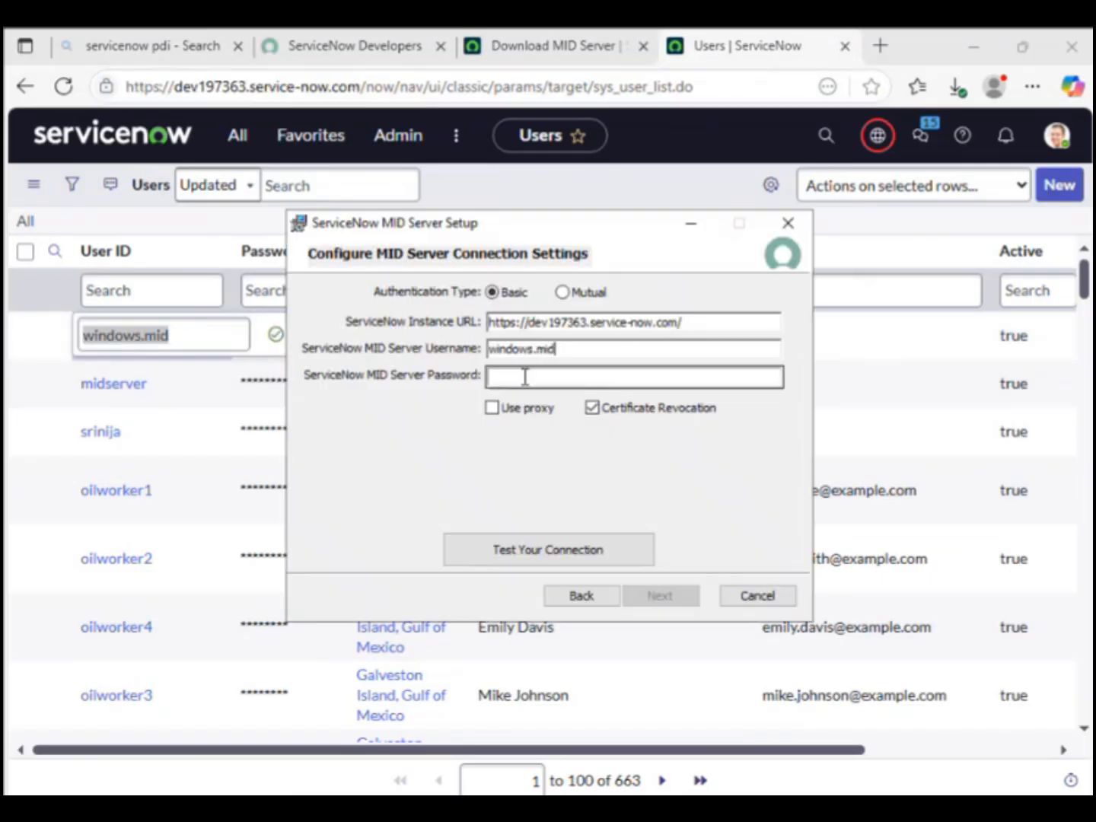
pyautogui.click(524, 373)
pyautogui.write('•••••••••')
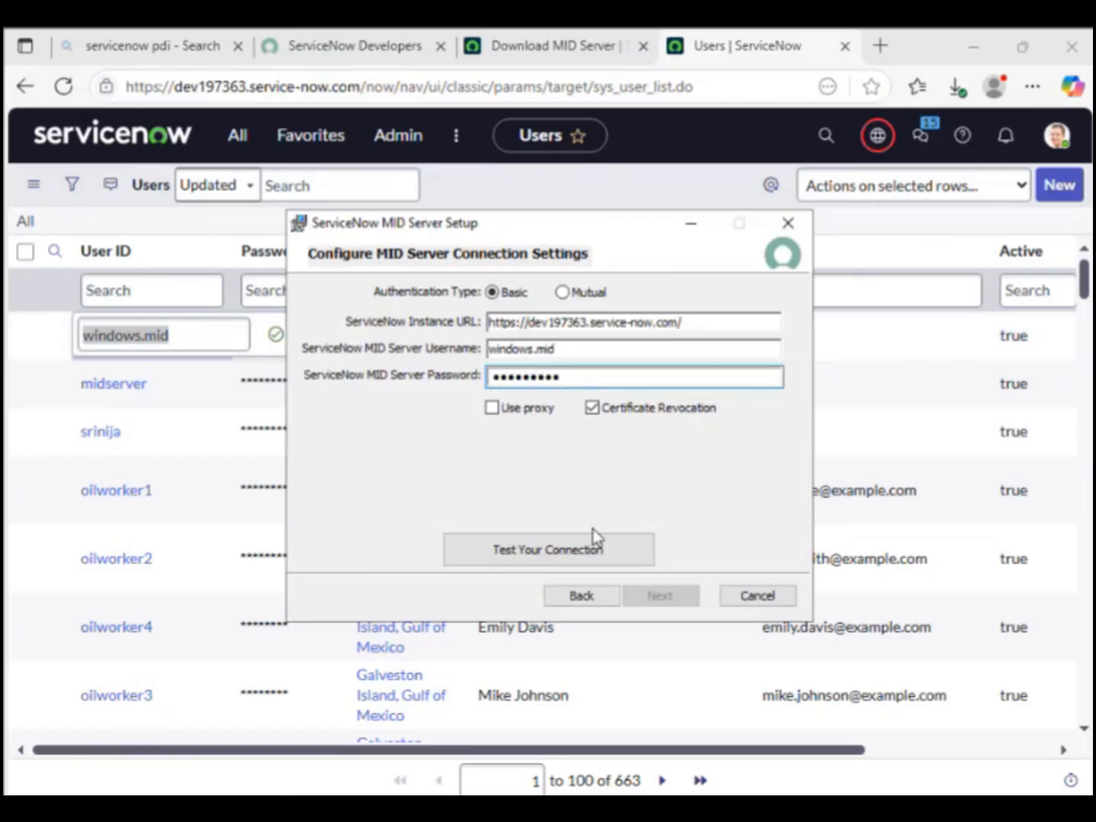
pyautogui.click(572, 549)
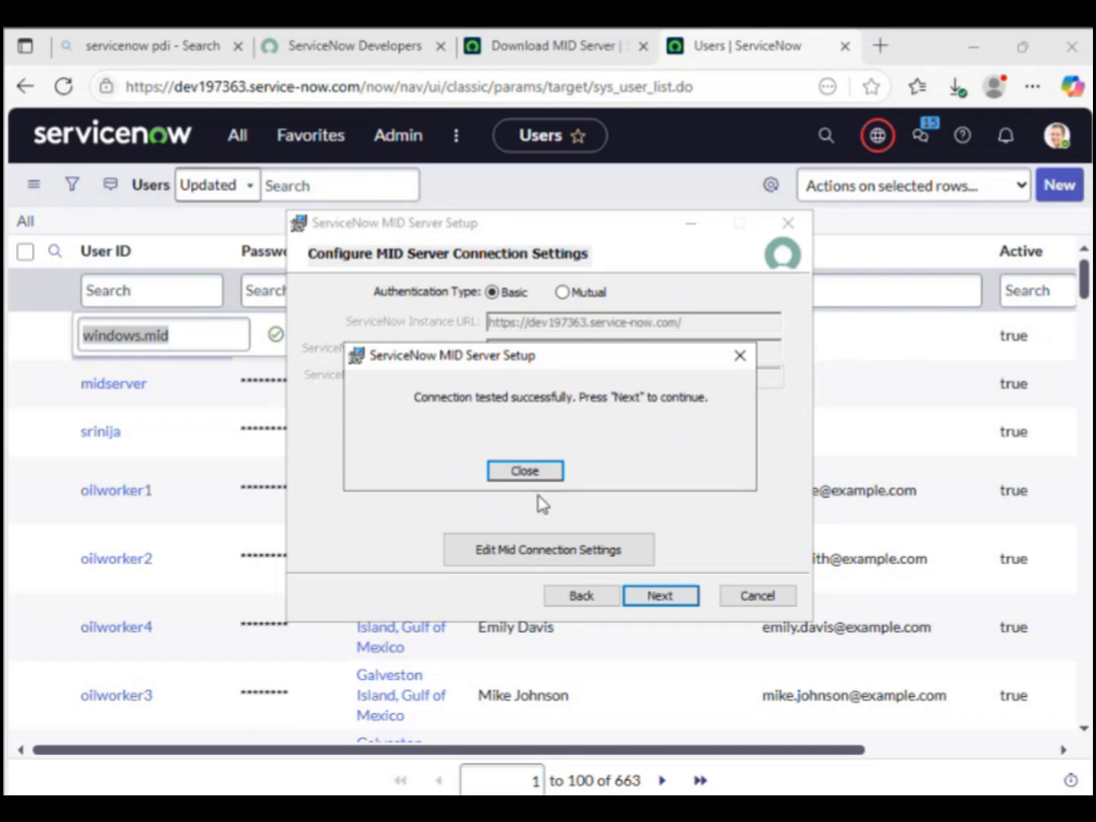
# Step: Name the MID Server 'Windows MidServer' and choose its Windows service account
pyautogui.click(523, 472)
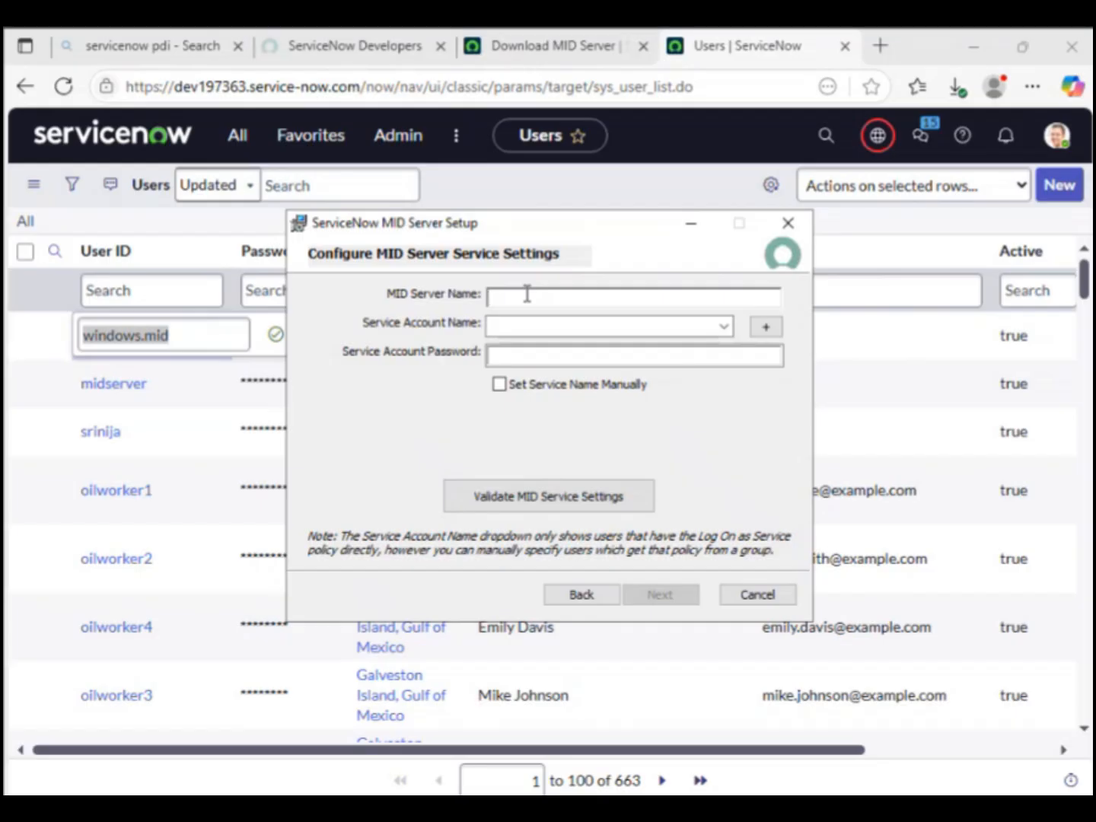
pyautogui.write('Windows MidServer')
pyautogui.click(724, 326)
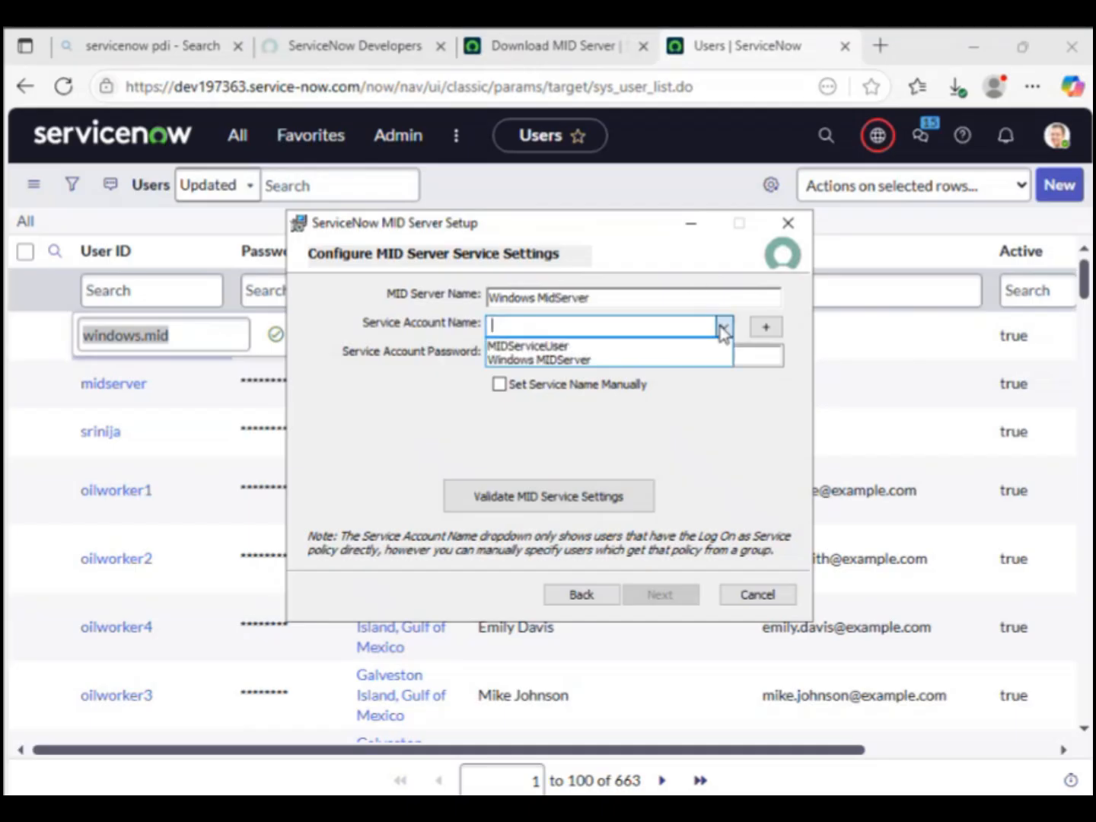
pyautogui.click(586, 360)
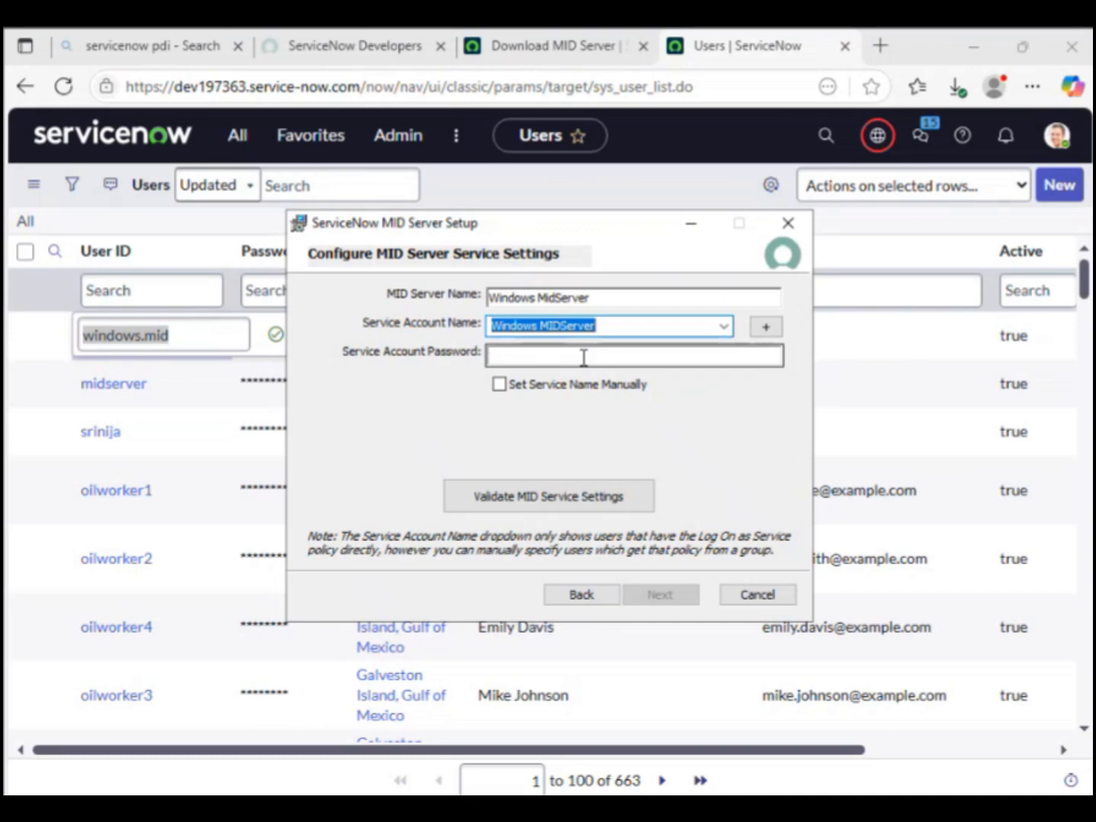
# Step: Enter the service account password and validate the MID service settings
pyautogui.write('In')
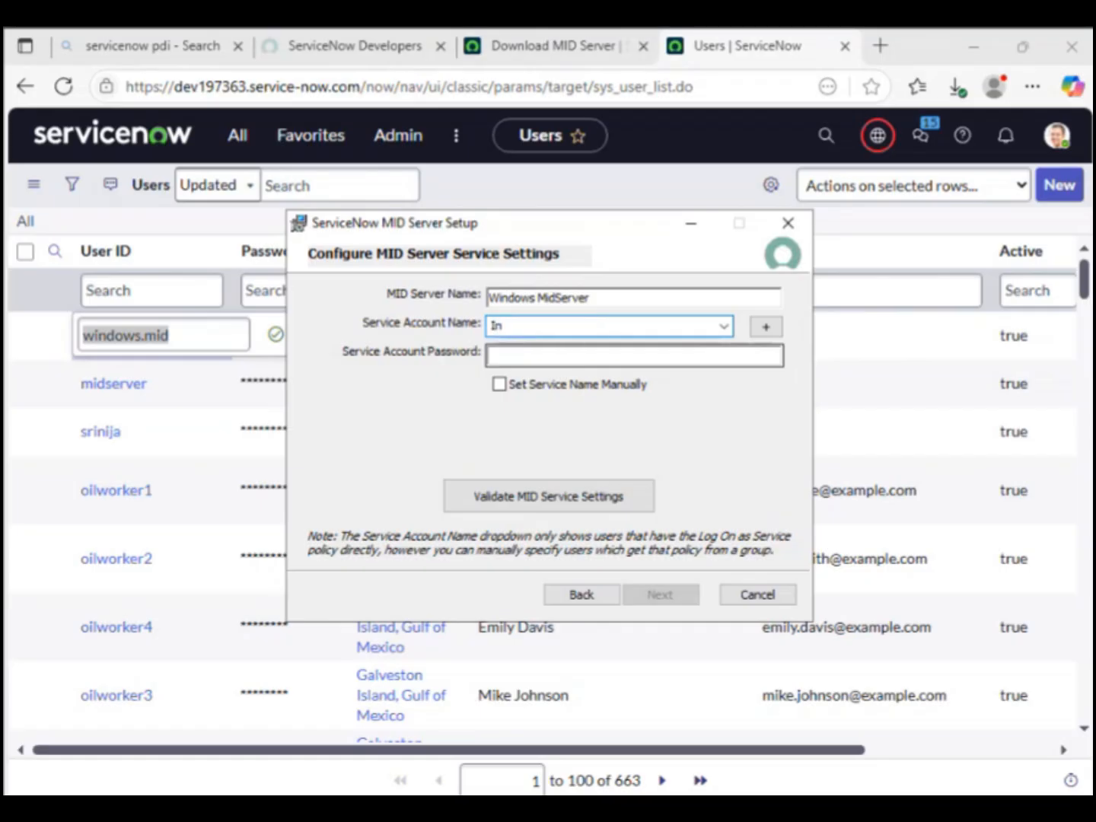
pyautogui.hotkey('ctrl', 'z')
pyautogui.click(537, 353)
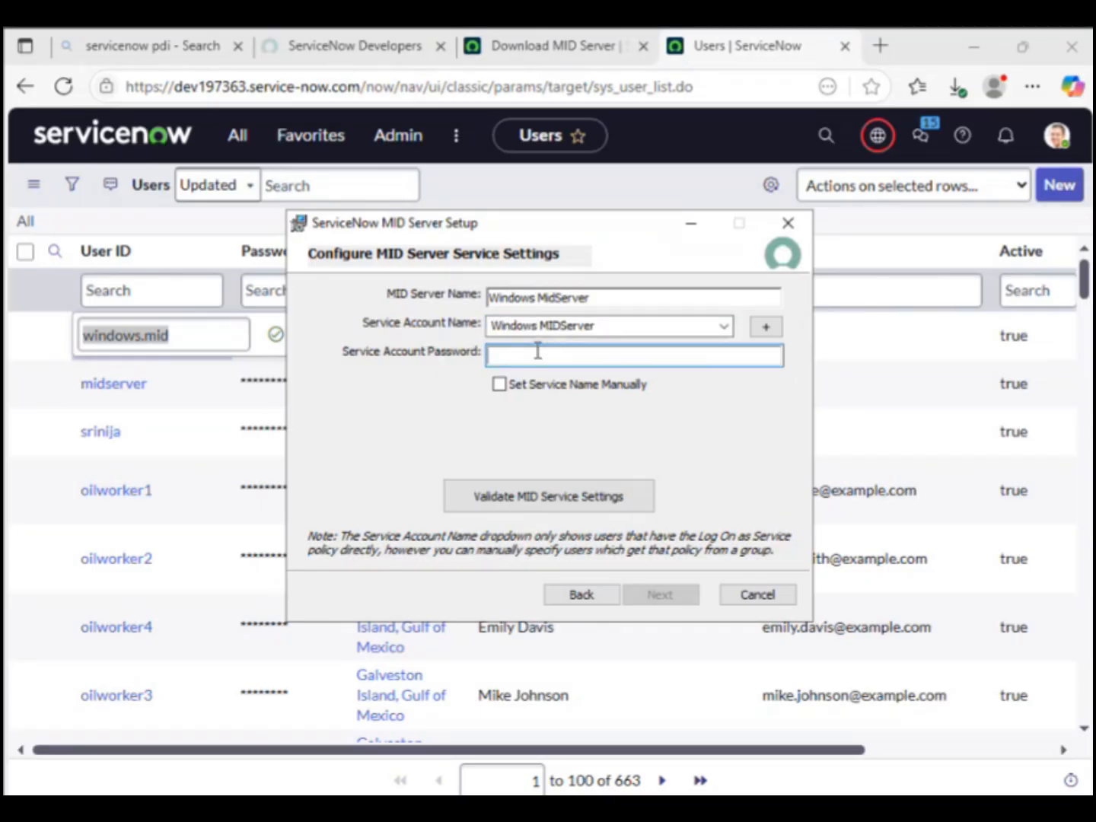
pyautogui.write('*********')
pyautogui.click(544, 495)
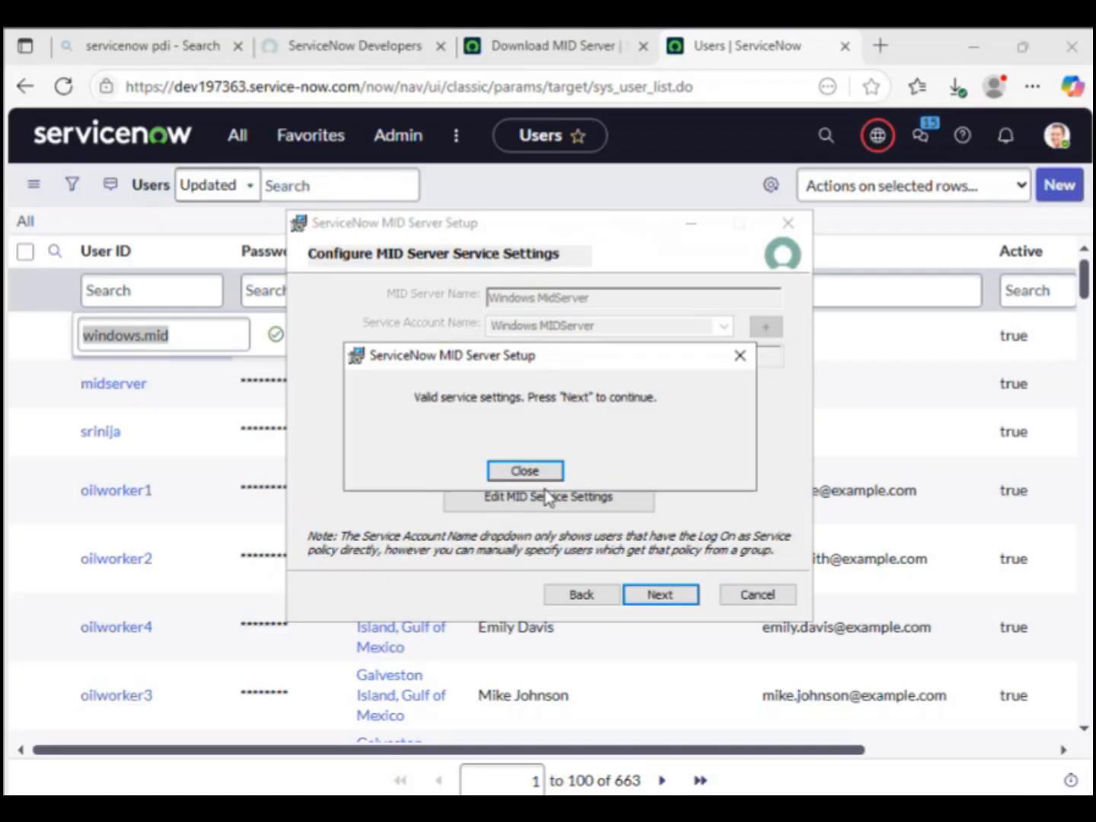
pyautogui.click(521, 471)
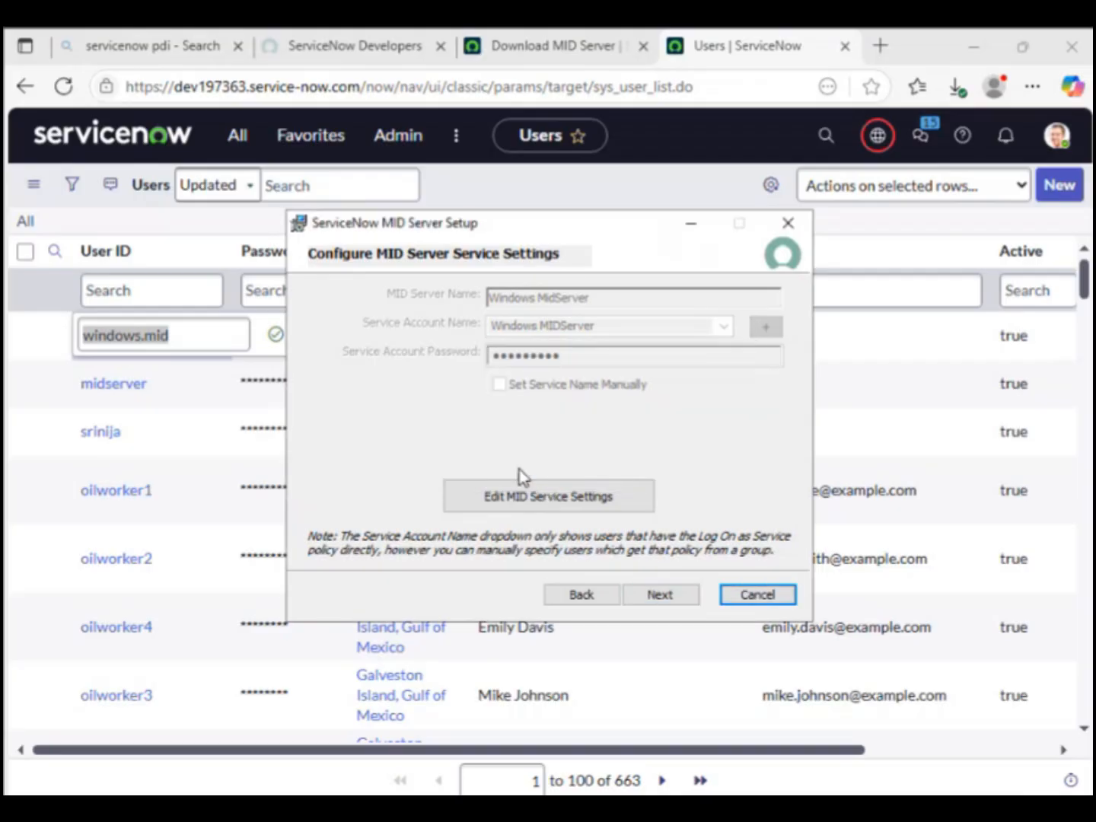
pyautogui.click(673, 596)
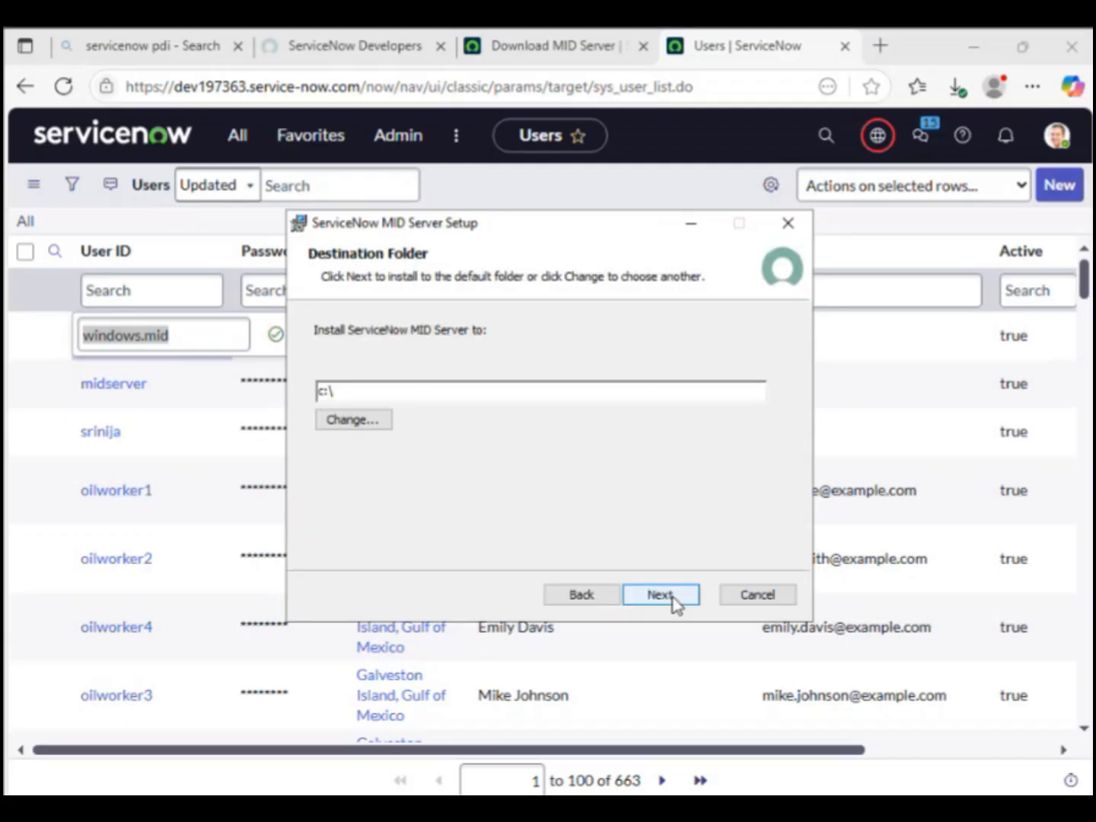
# Step: Install into the user's profile folder under C:\Users and enable starting the MID Server after installation
pyautogui.click(347, 423)
pyautogui.doubleClick(351, 439)
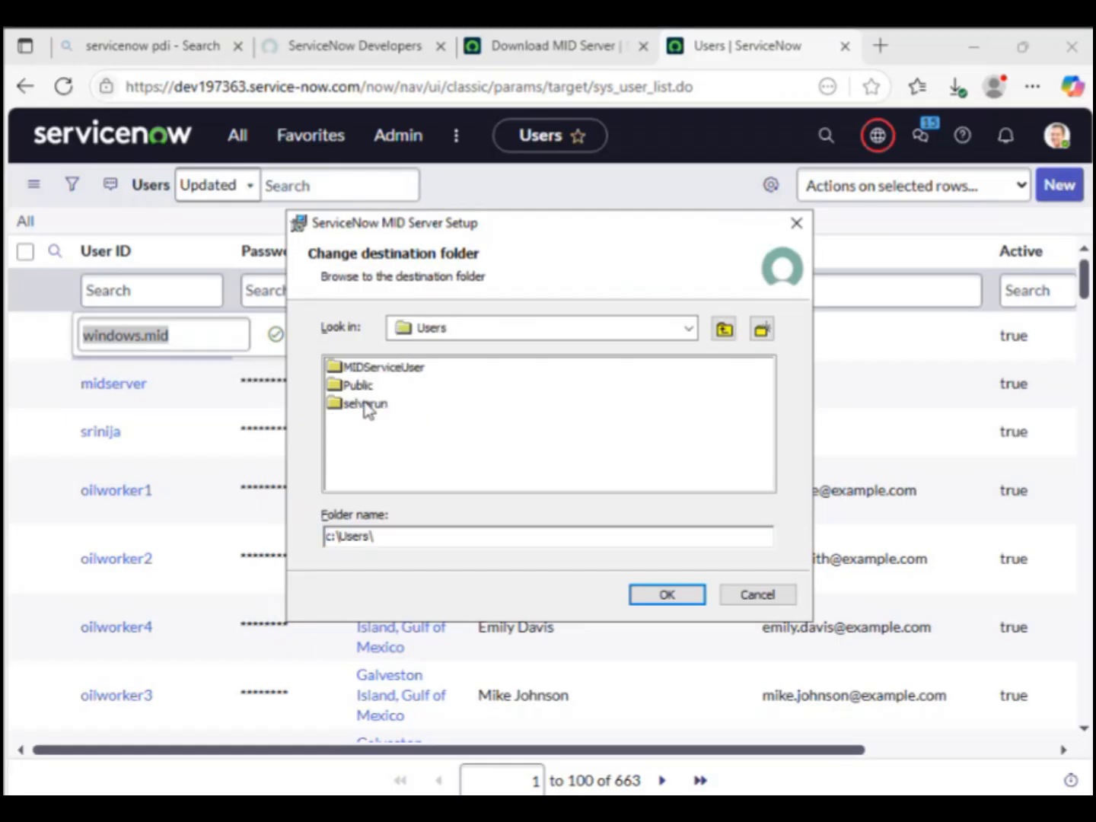
pyautogui.doubleClick(367, 405)
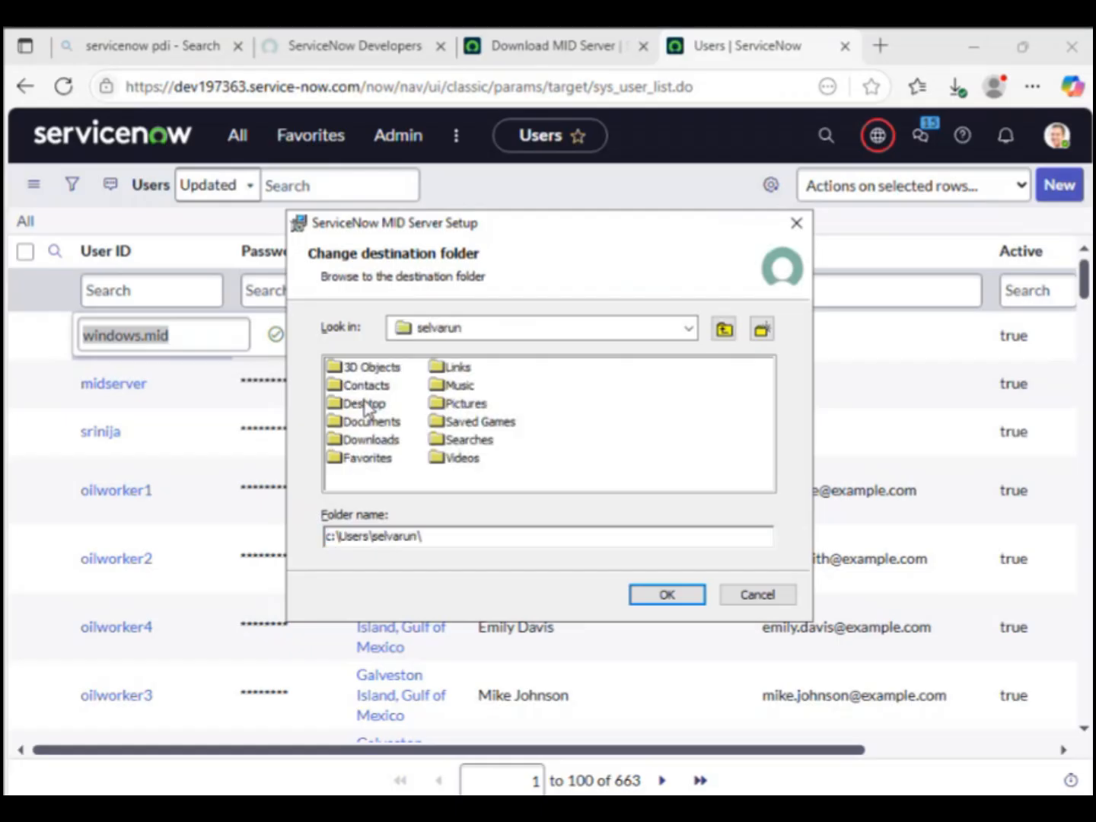
pyautogui.click(647, 599)
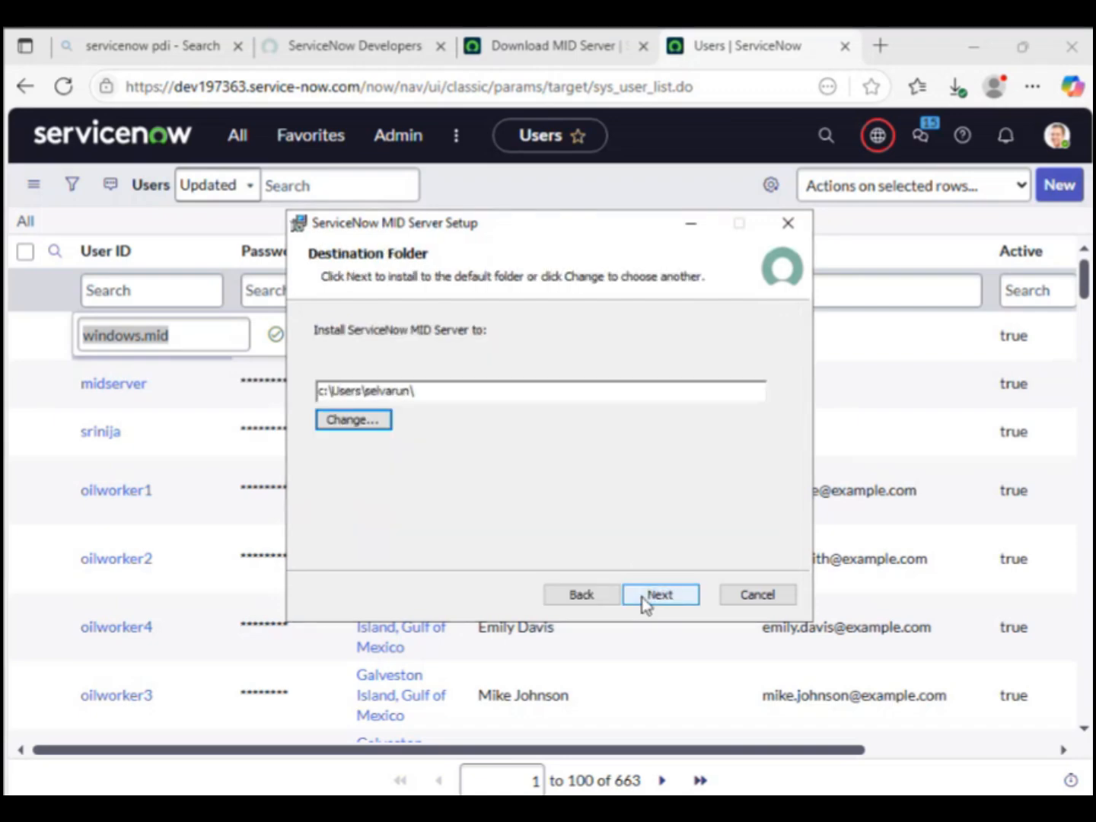
pyautogui.click(645, 602)
pyautogui.click(560, 557)
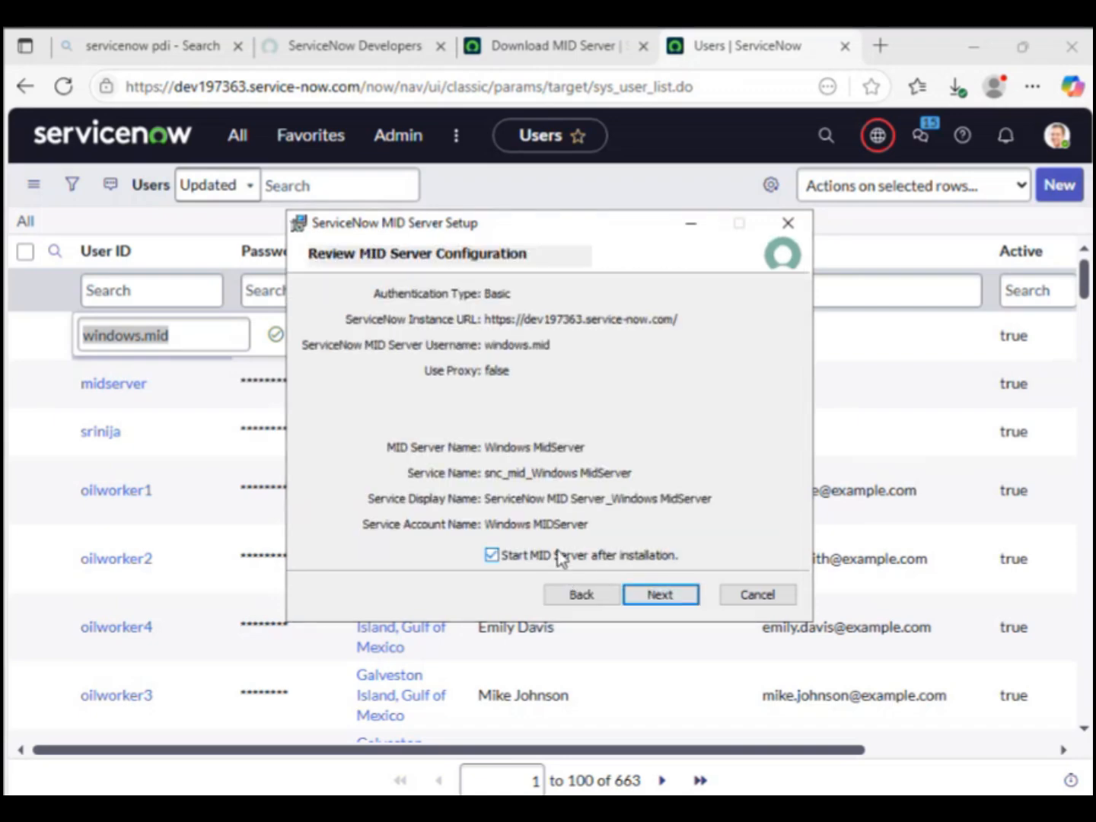
# Step: Run the installation, close the wizard after it ends prematurely, and return to the MID Servers list
pyautogui.click(639, 599)
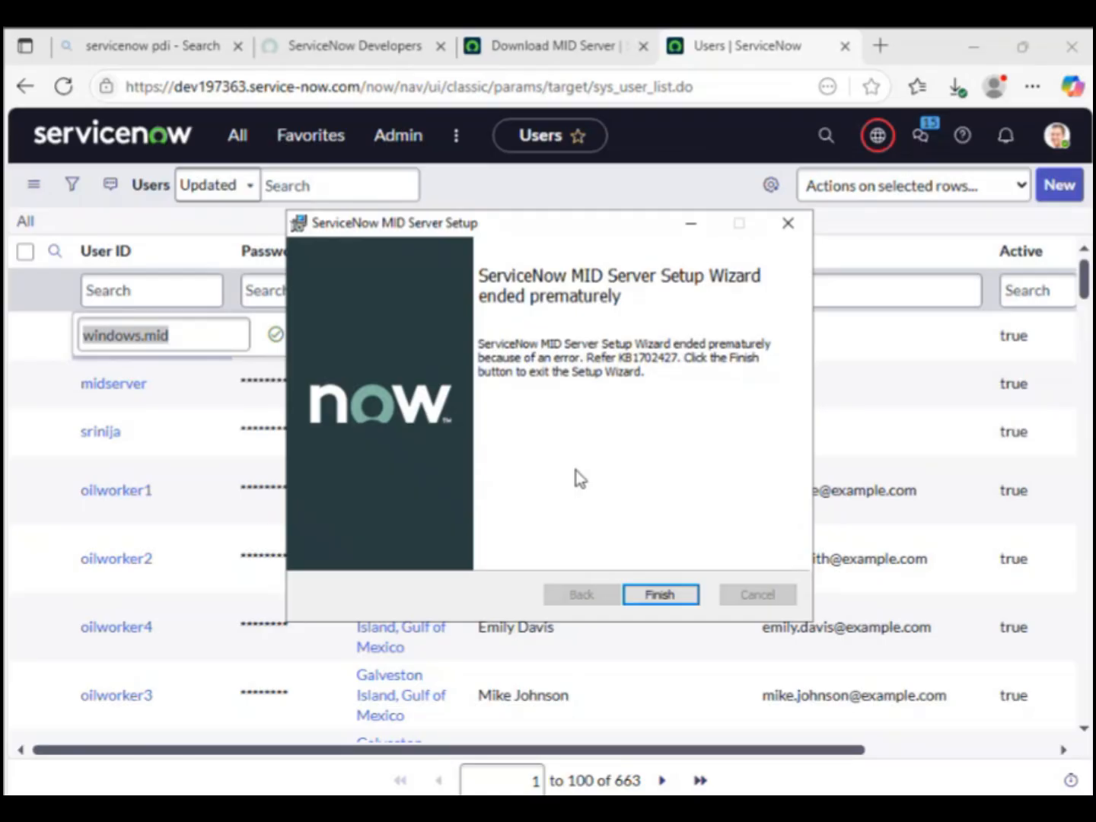
pyautogui.click(646, 596)
pyautogui.click(27, 88)
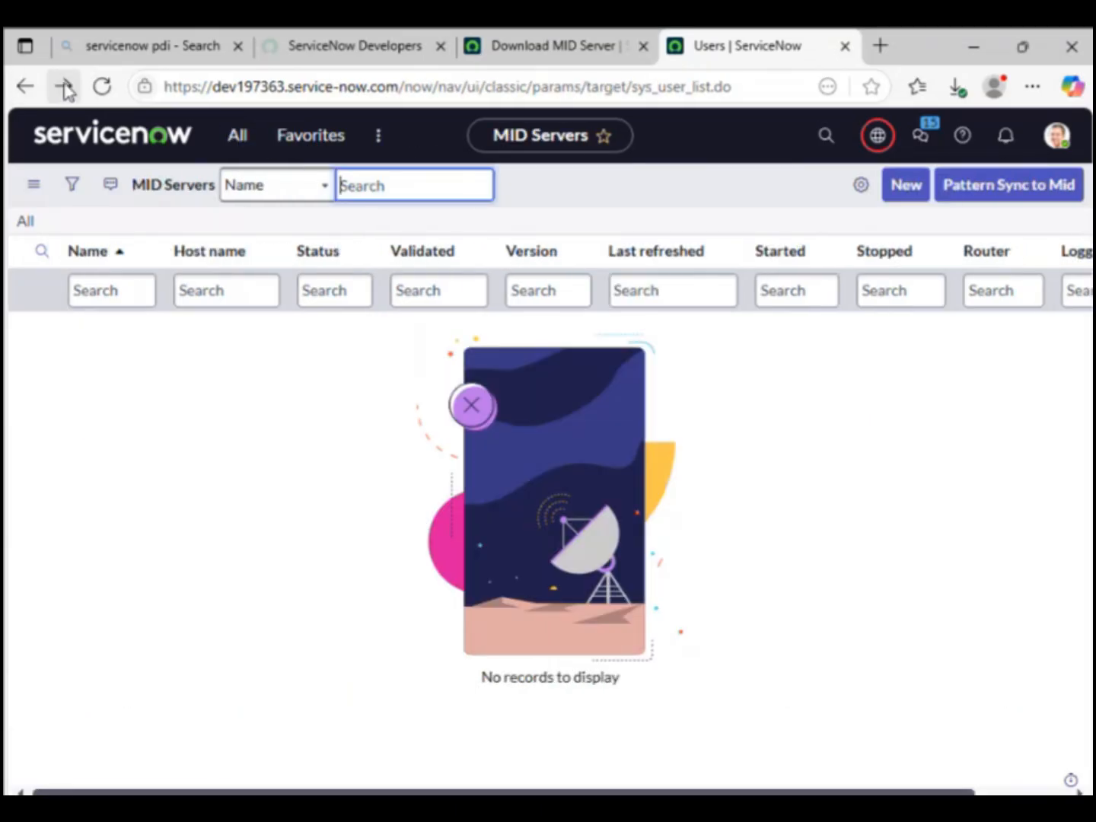
pyautogui.click(64, 87)
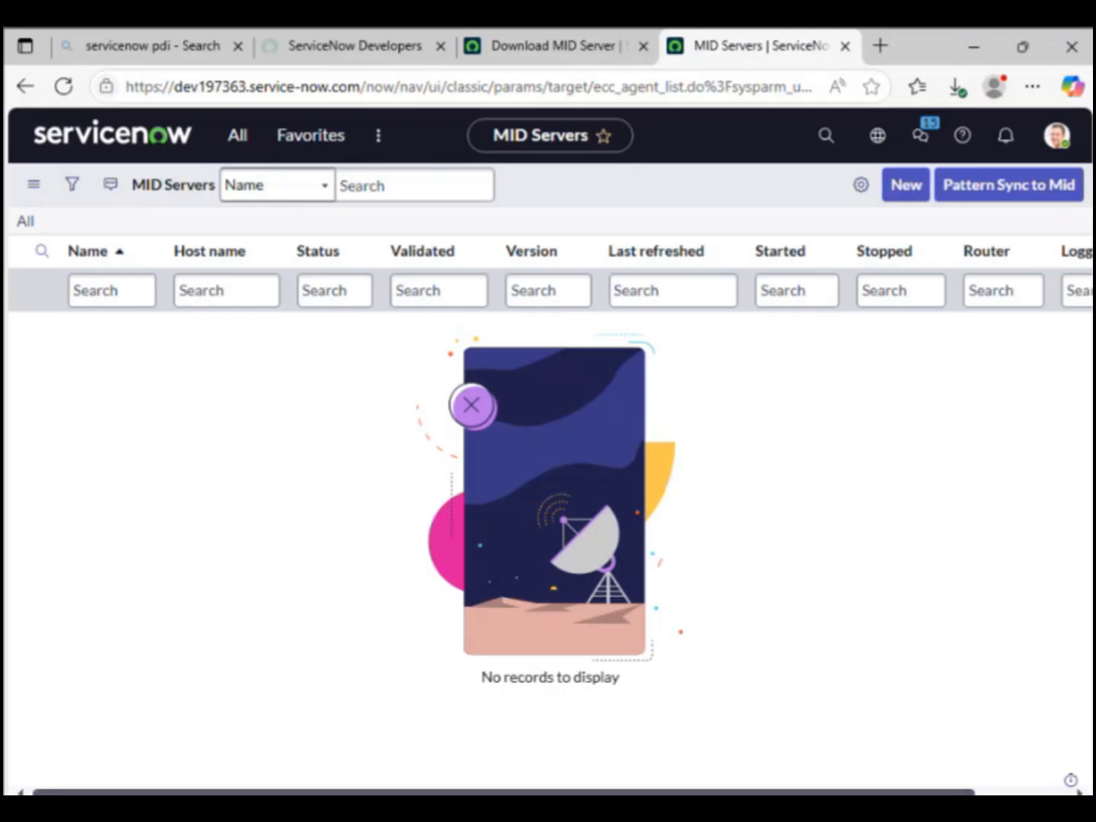
pyautogui.click(528, 809)
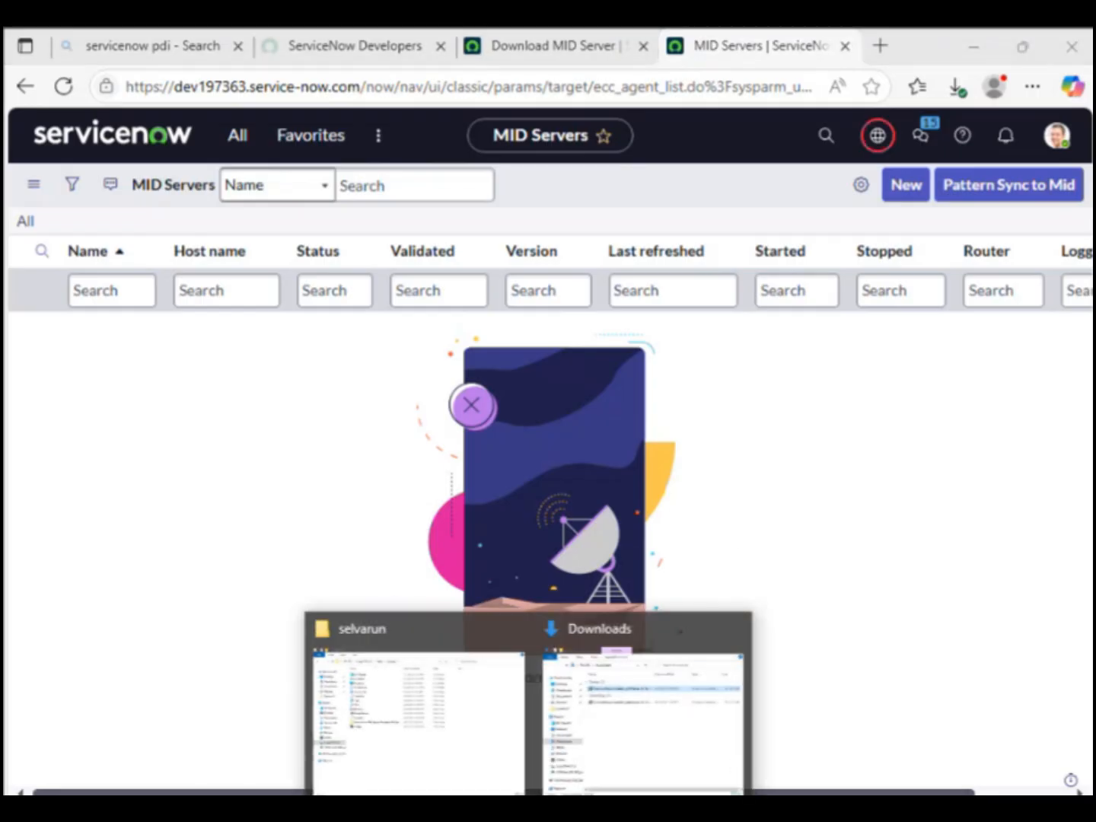
# Step: Run InstallMID-NT from the agent\bin folder of the MID Server installation
pyautogui.click(482, 736)
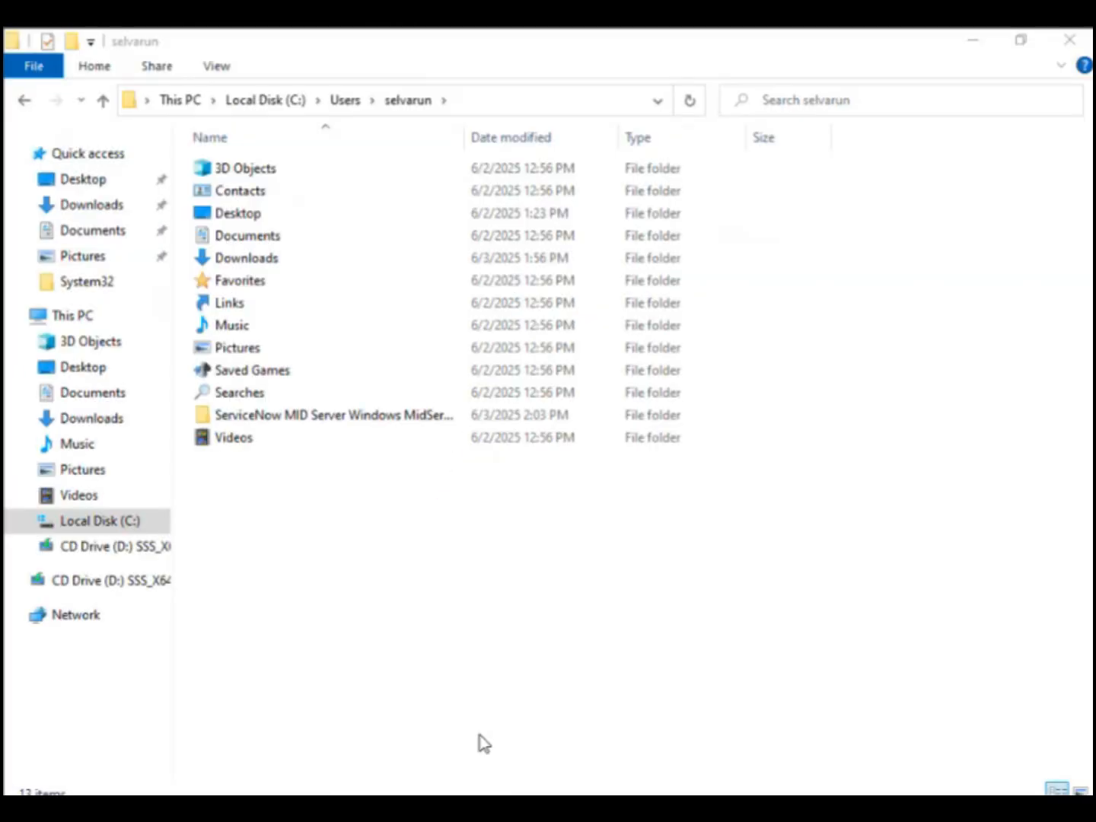
pyautogui.doubleClick(371, 419)
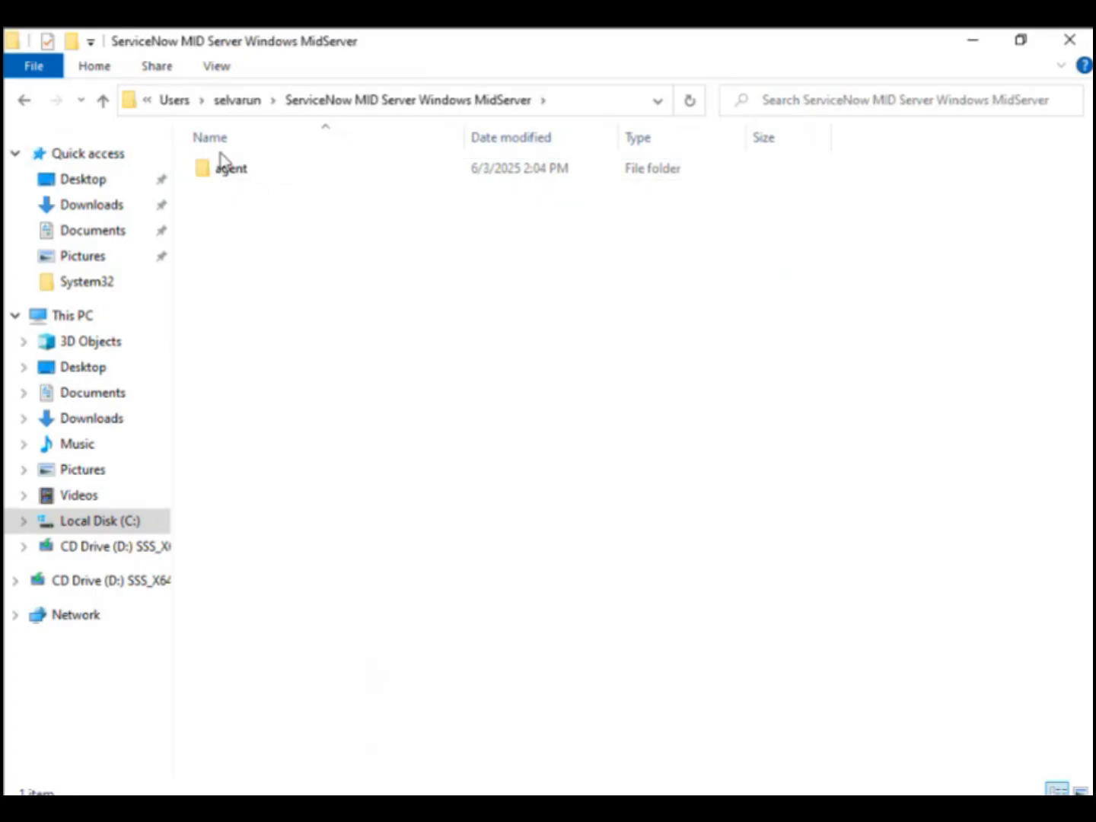
pyautogui.doubleClick(241, 169)
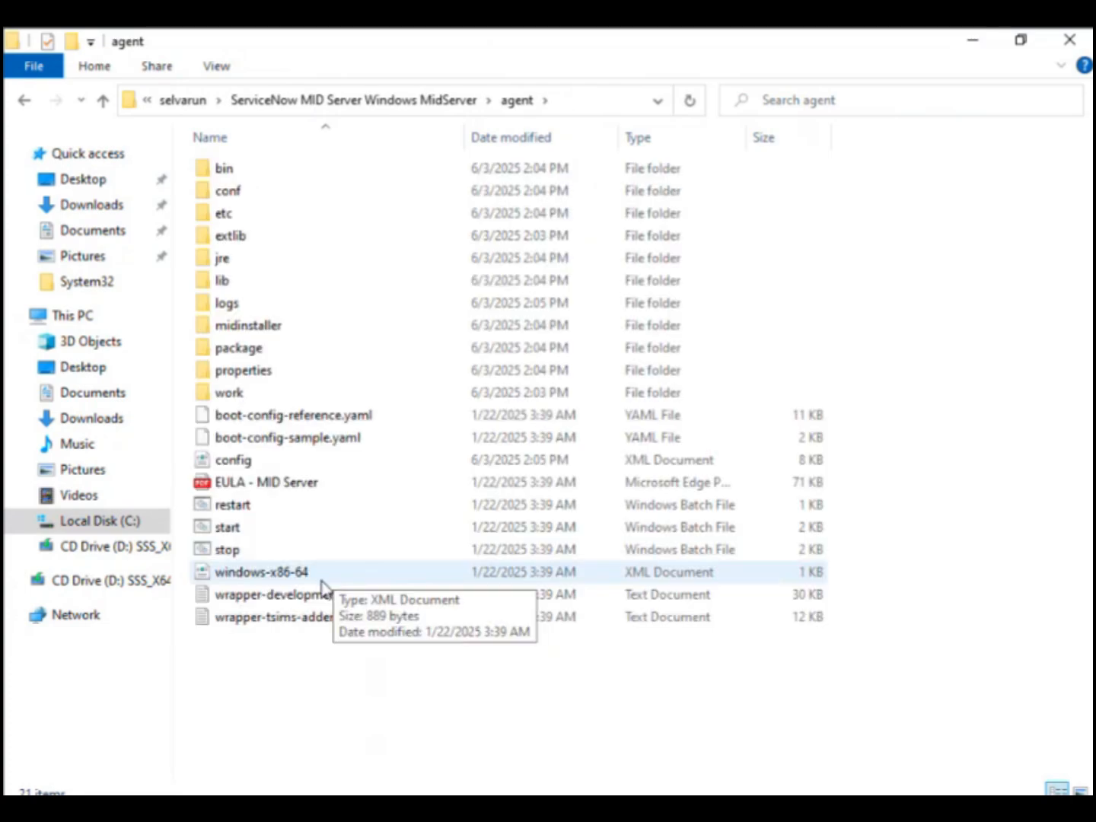
pyautogui.click(255, 174)
pyautogui.doubleClick(256, 175)
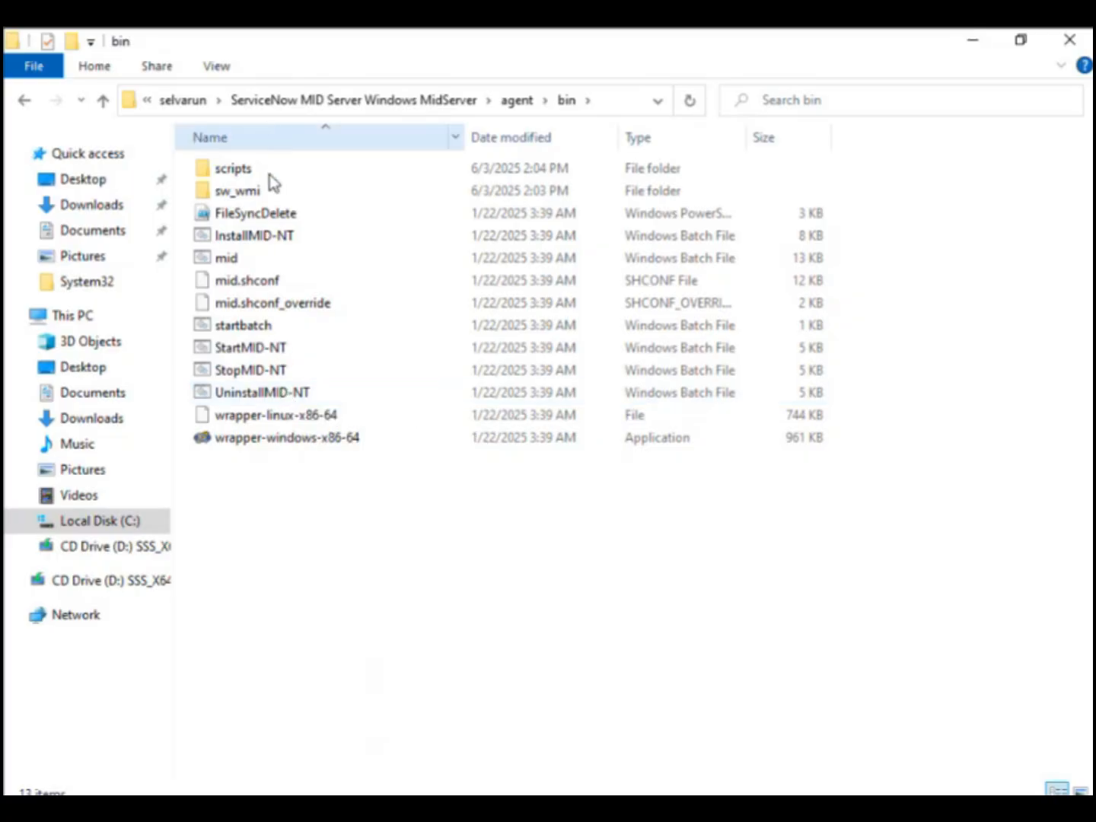
pyautogui.click(262, 236)
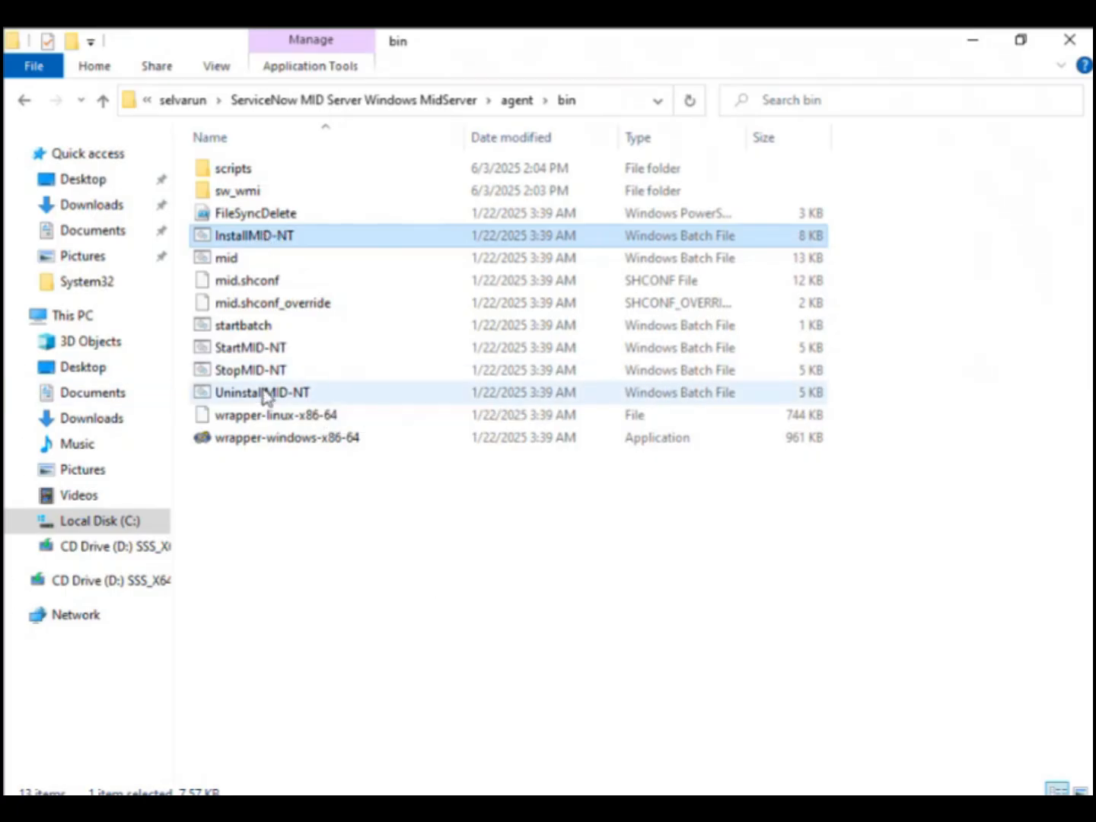
pyautogui.click(264, 349)
pyautogui.click(267, 236)
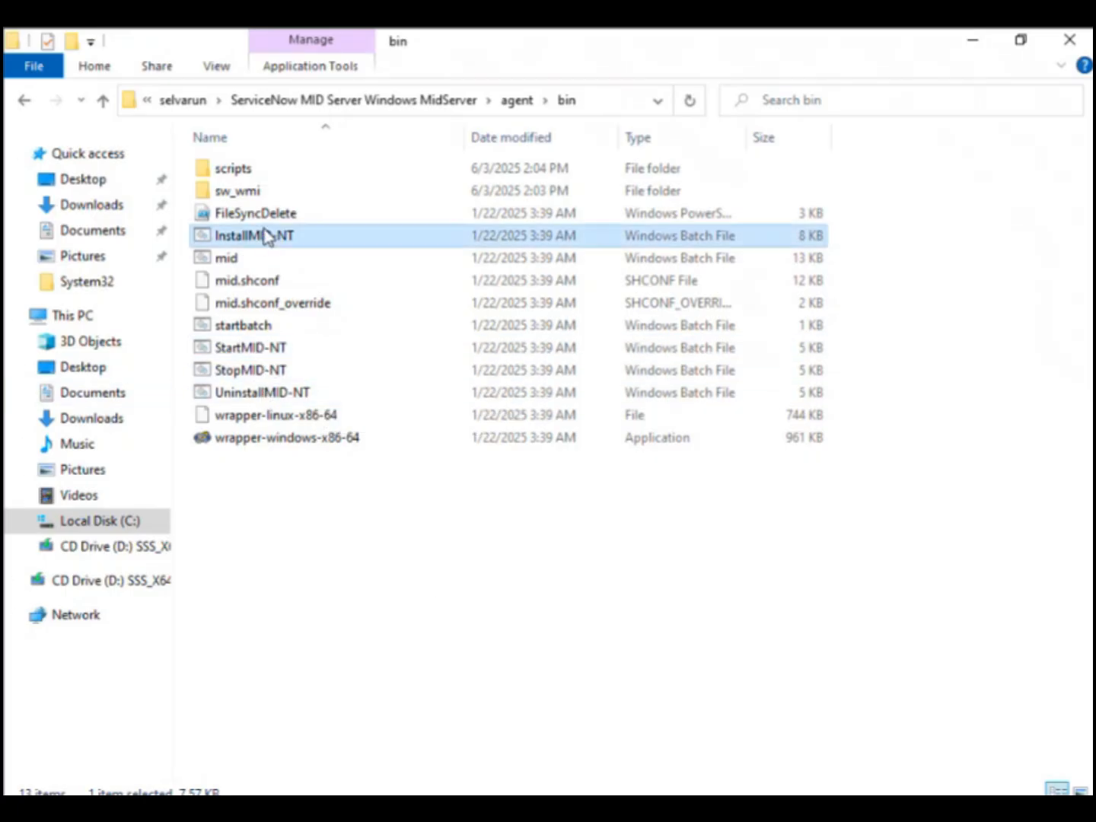
pyautogui.doubleClick(266, 237)
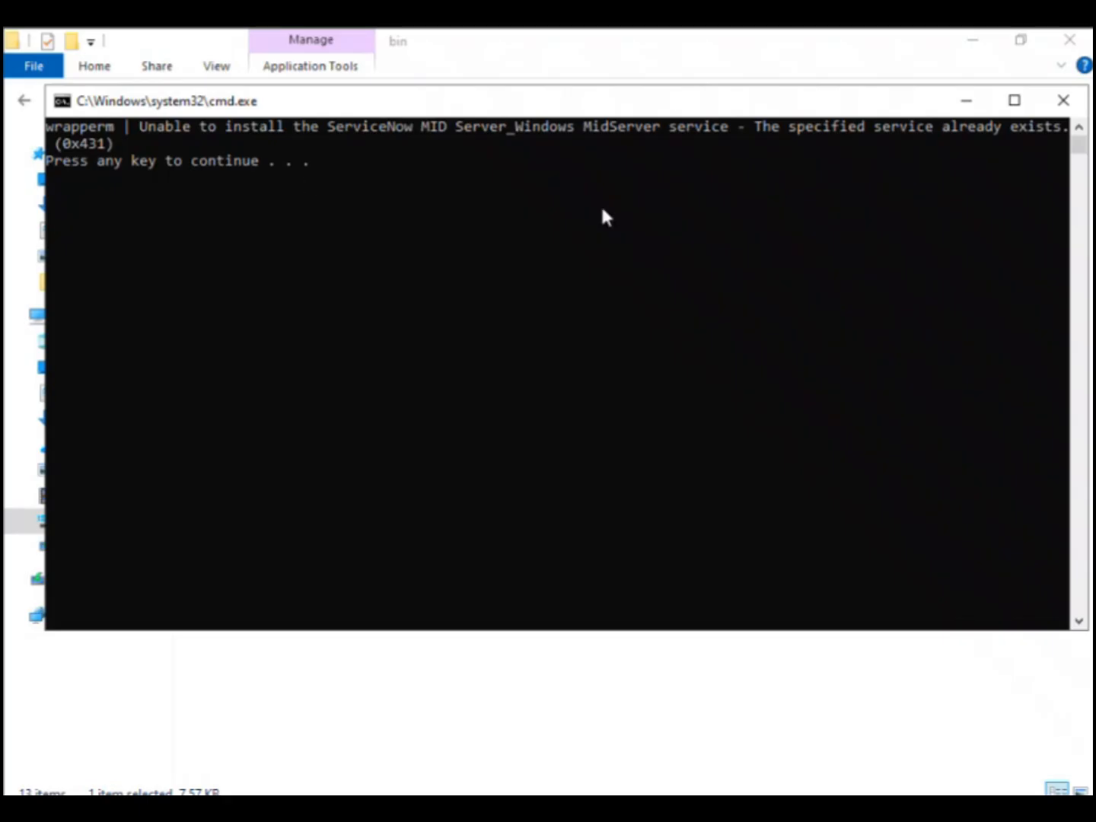
pyautogui.press('Return')
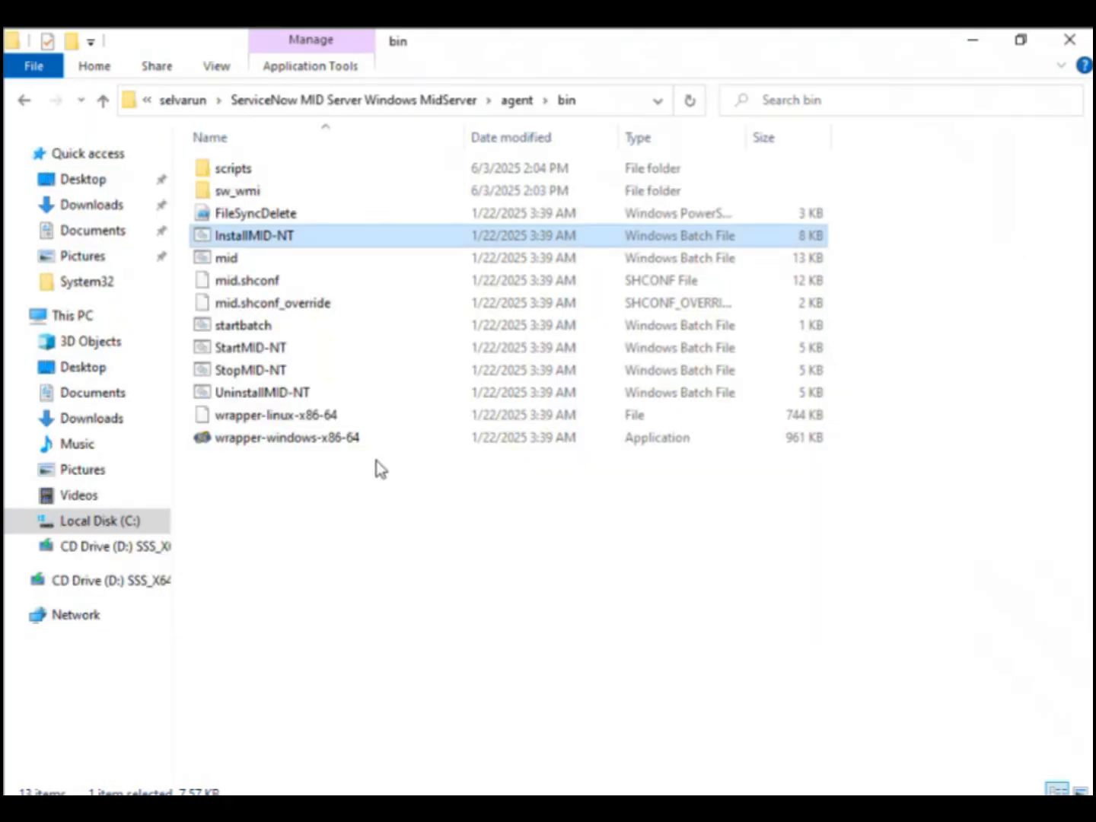
# Step: Go back to the agent folder and launch the start script
pyautogui.click(381, 469)
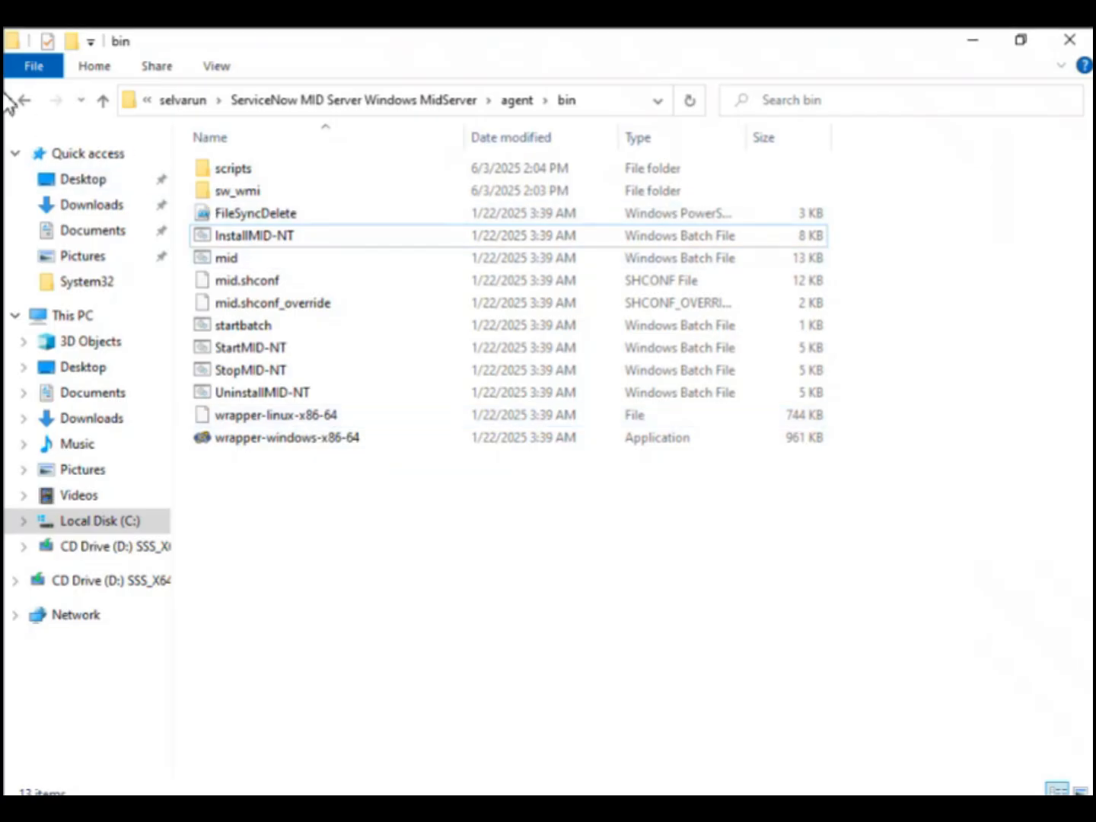
pyautogui.click(24, 101)
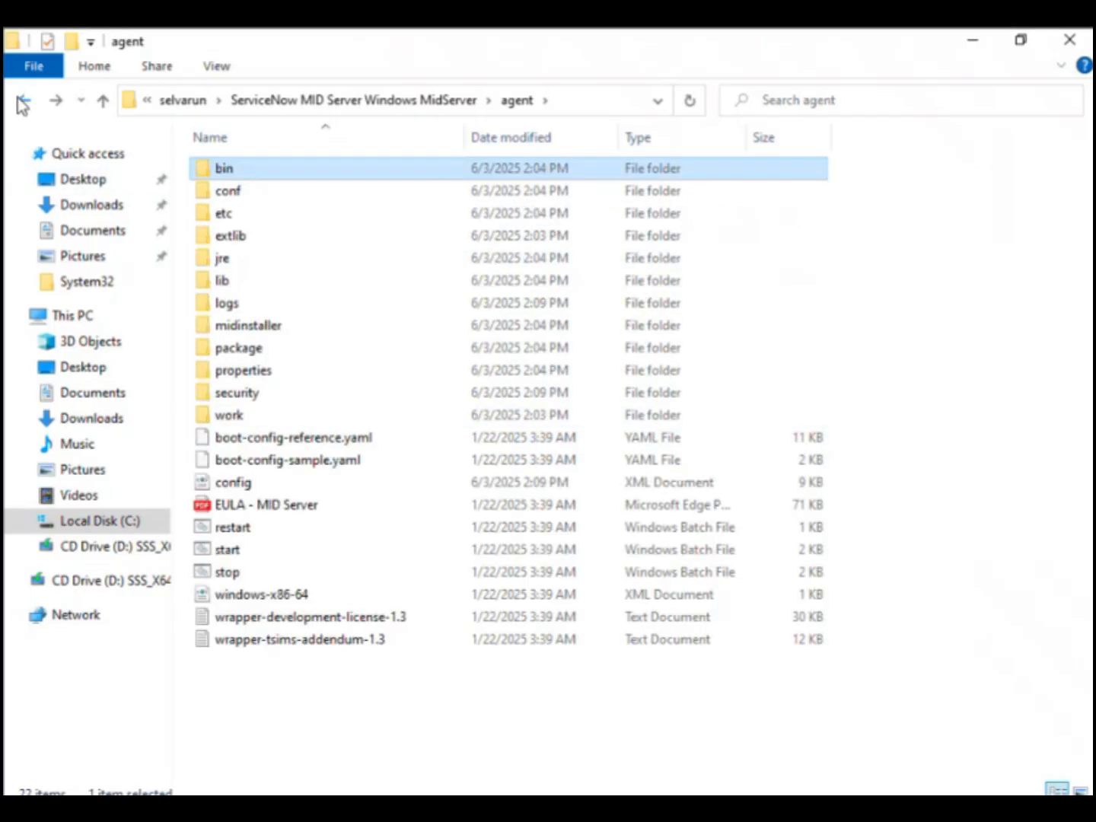
pyautogui.click(250, 561)
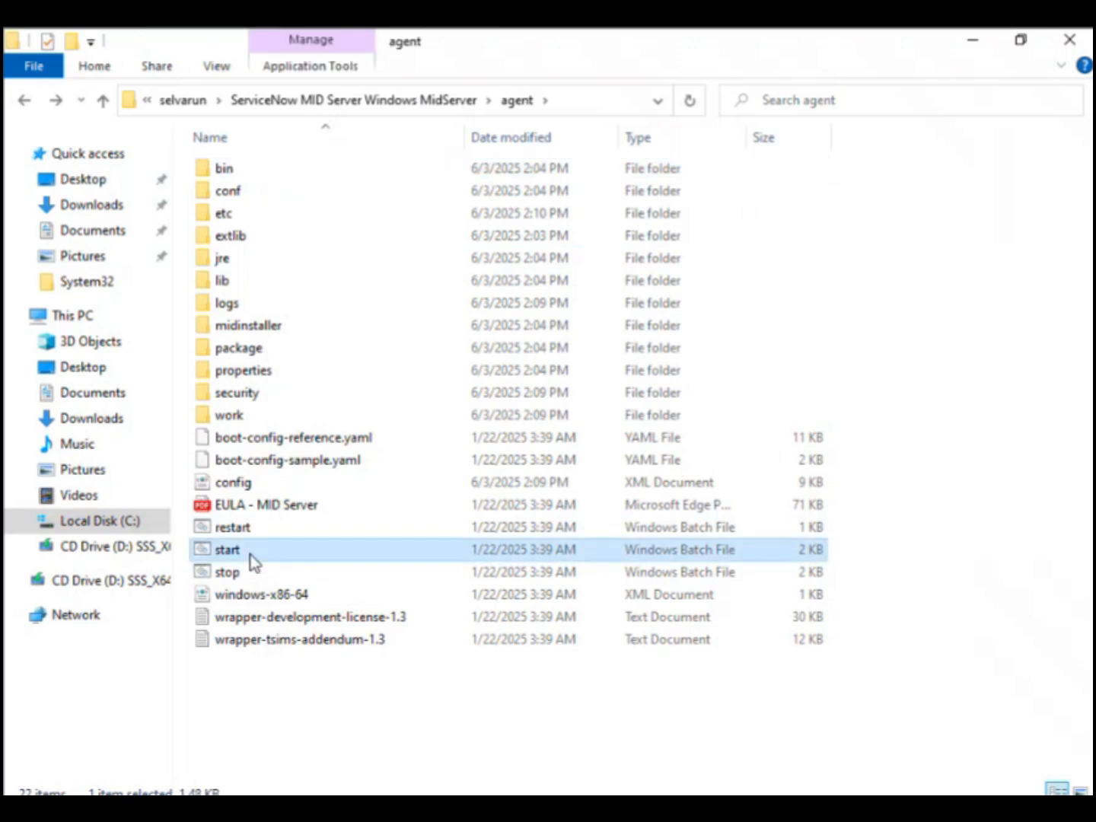
pyautogui.doubleClick(250, 555)
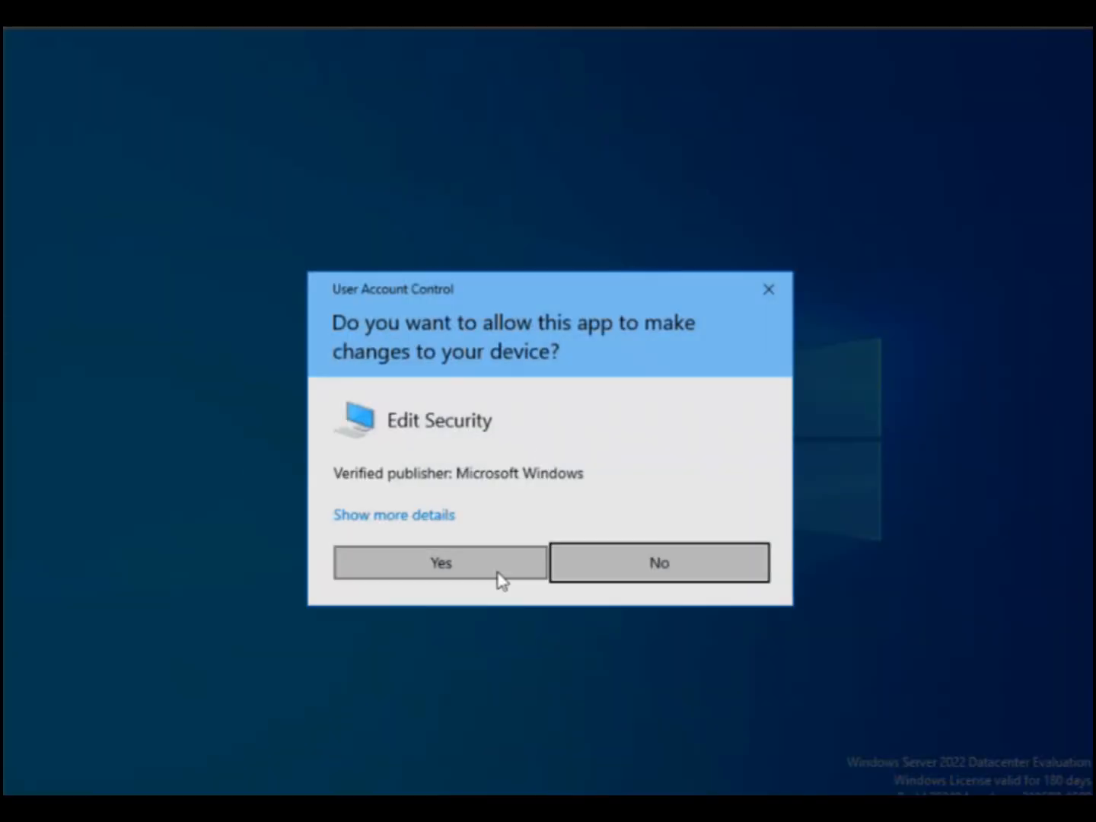
# Step: Approve the UAC prompt and run the agent's start script as administrator
pyautogui.click(496, 571)
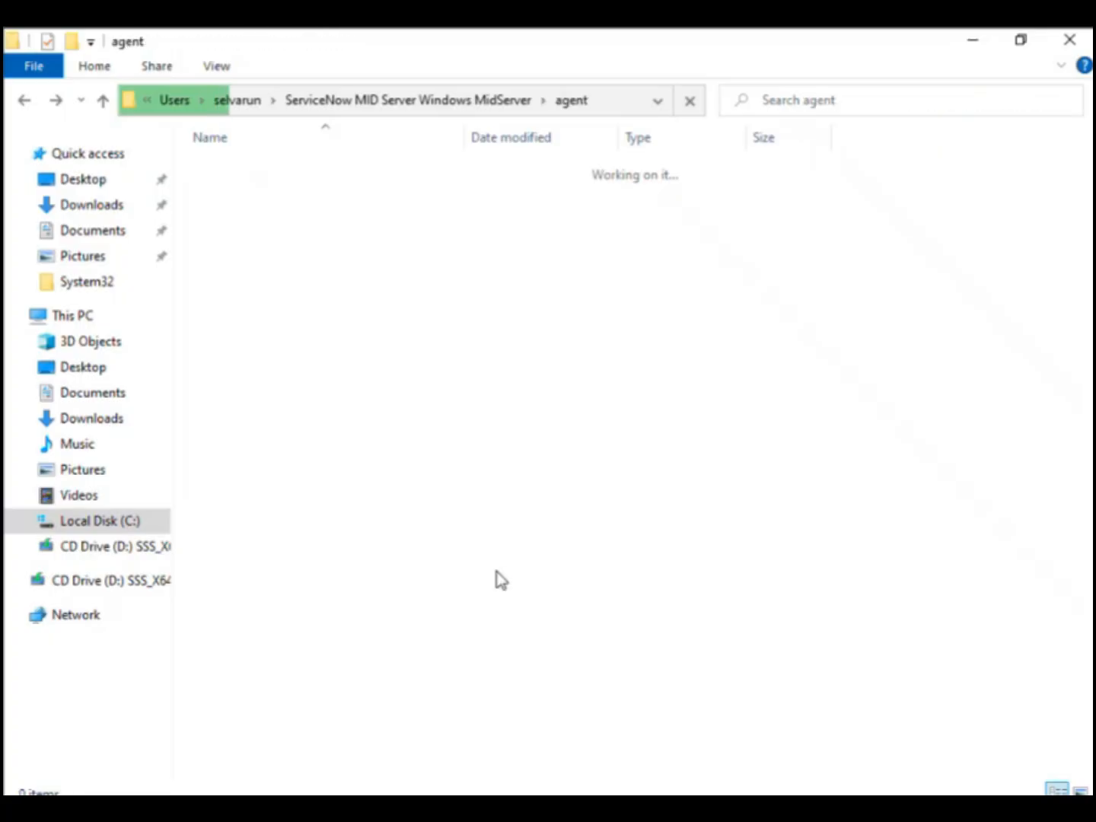
pyautogui.rightClick(300, 590)
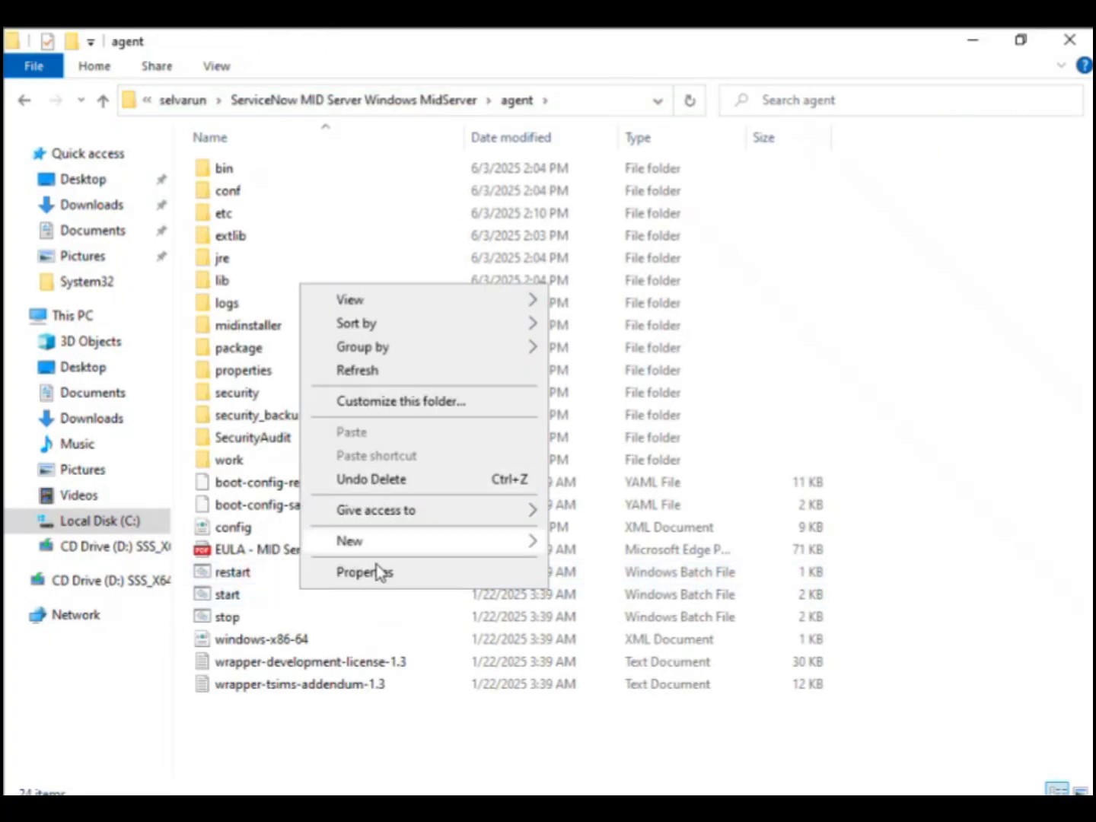
pyautogui.rightClick(247, 599)
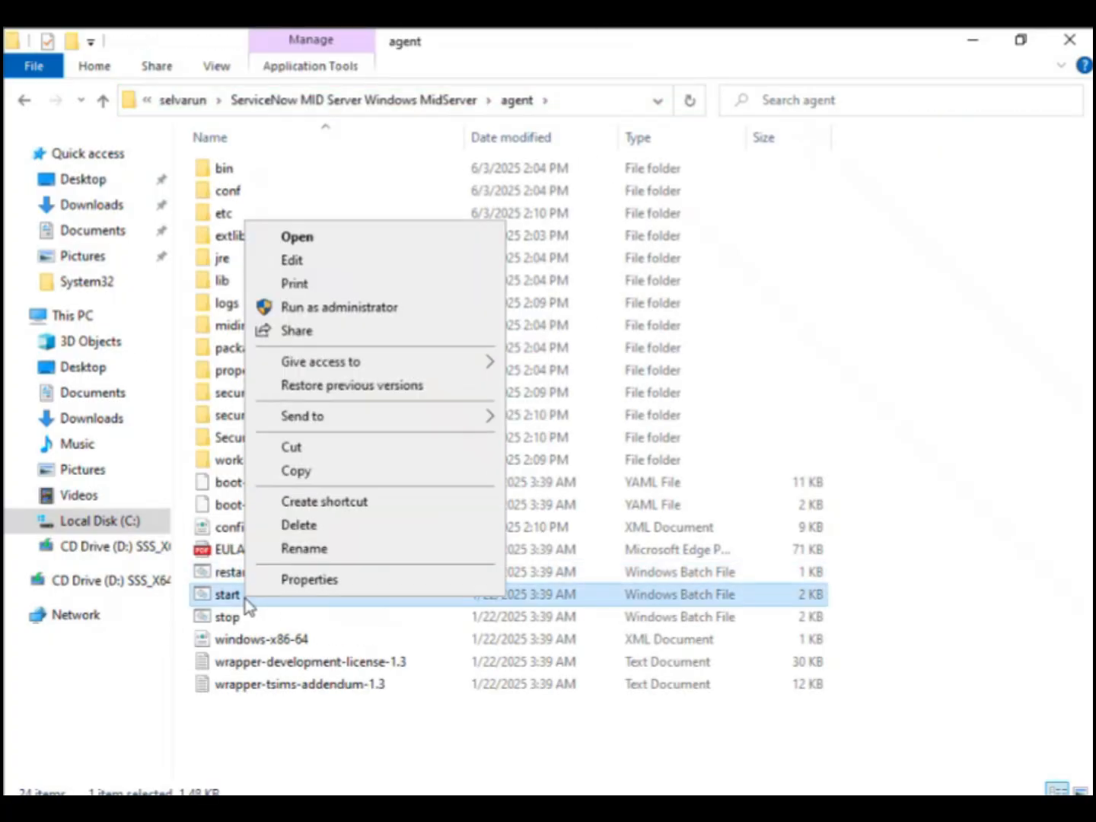
pyautogui.click(345, 311)
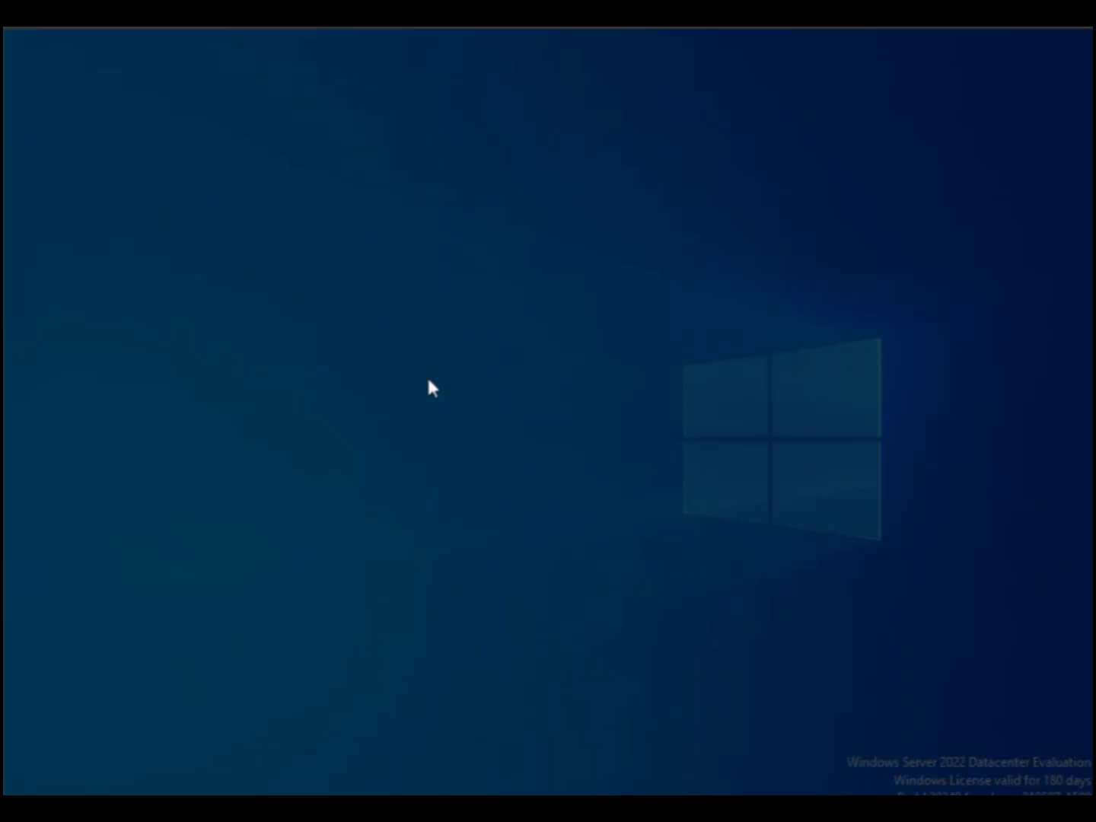
pyautogui.click(466, 552)
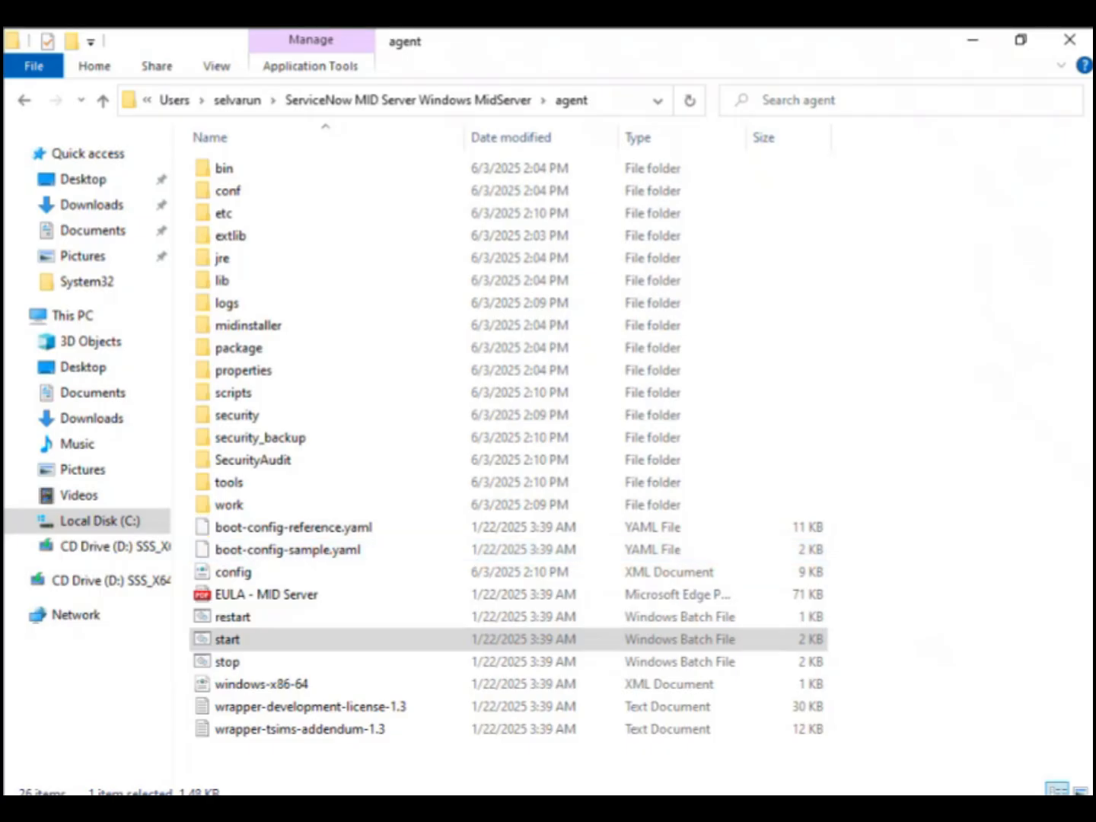
pyautogui.click(480, 809)
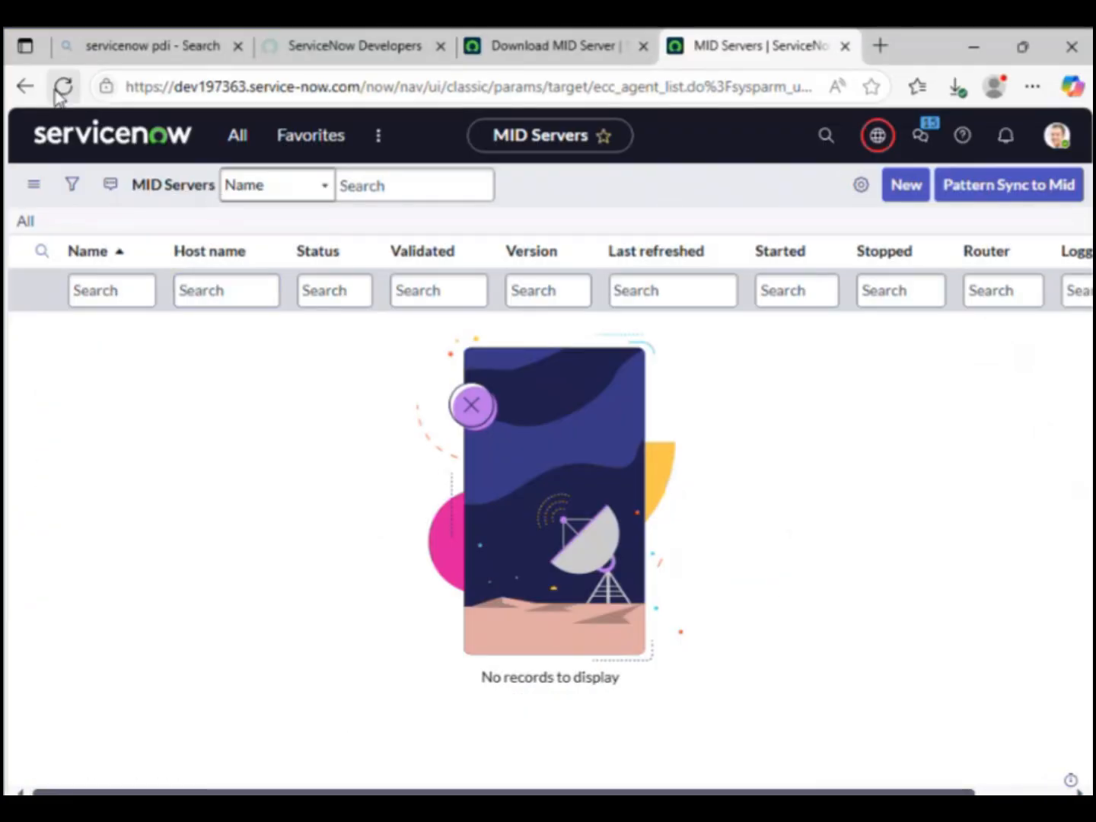
# Step: Reload the MID Servers list, open the Windows MidServer record and choose Validate under Related Links
pyautogui.click(58, 88)
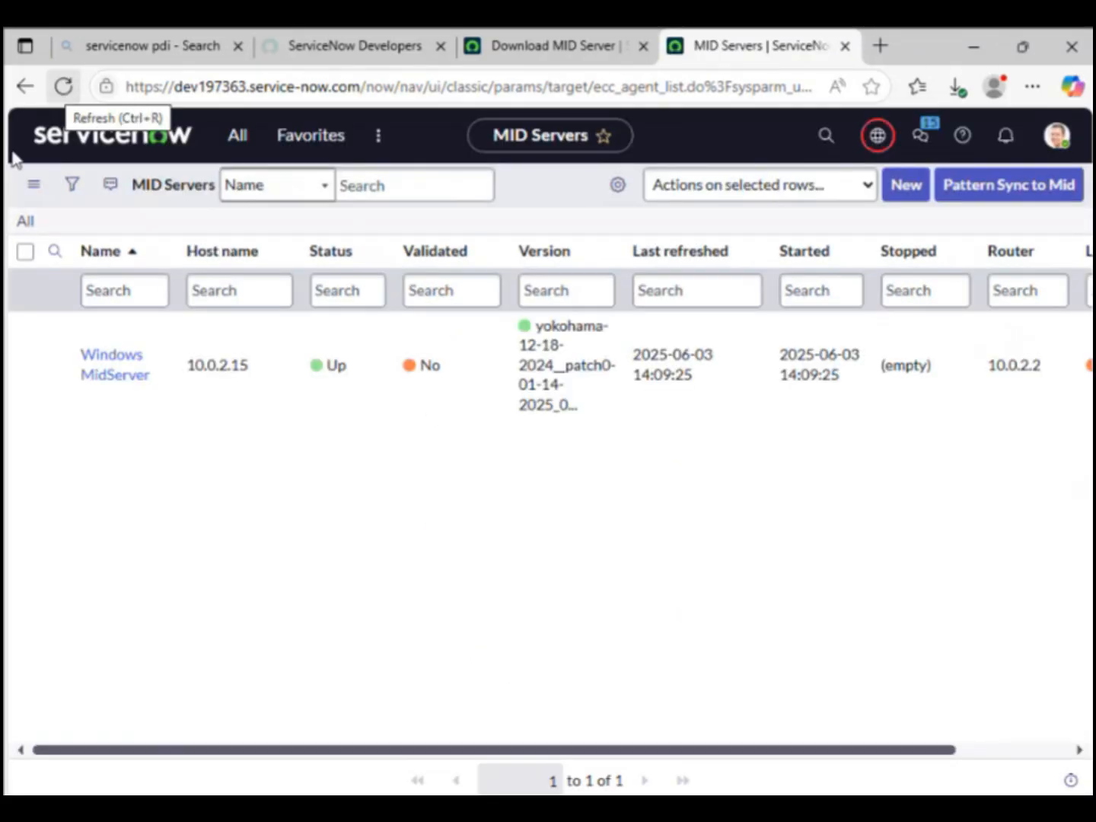
pyautogui.click(129, 366)
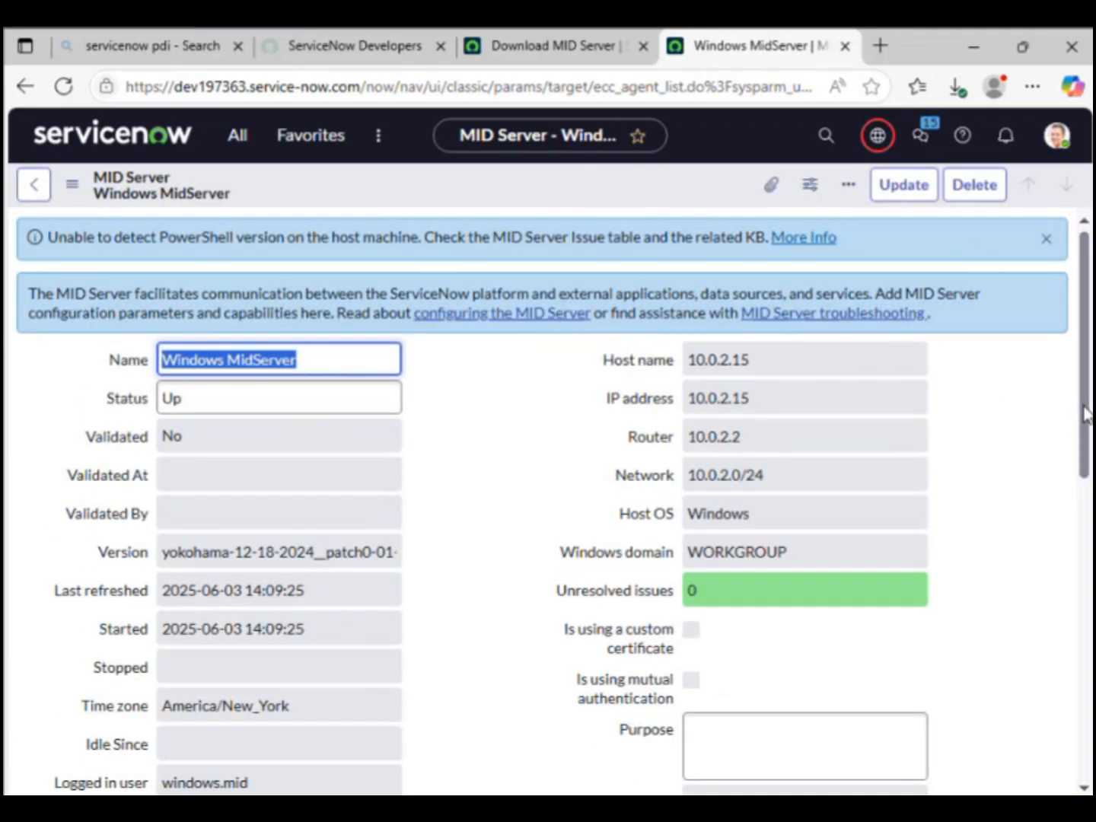
pyautogui.moveTo(1086, 415); pyautogui.dragTo(1090, 613)
pyautogui.scroll(5, 1067, 465)
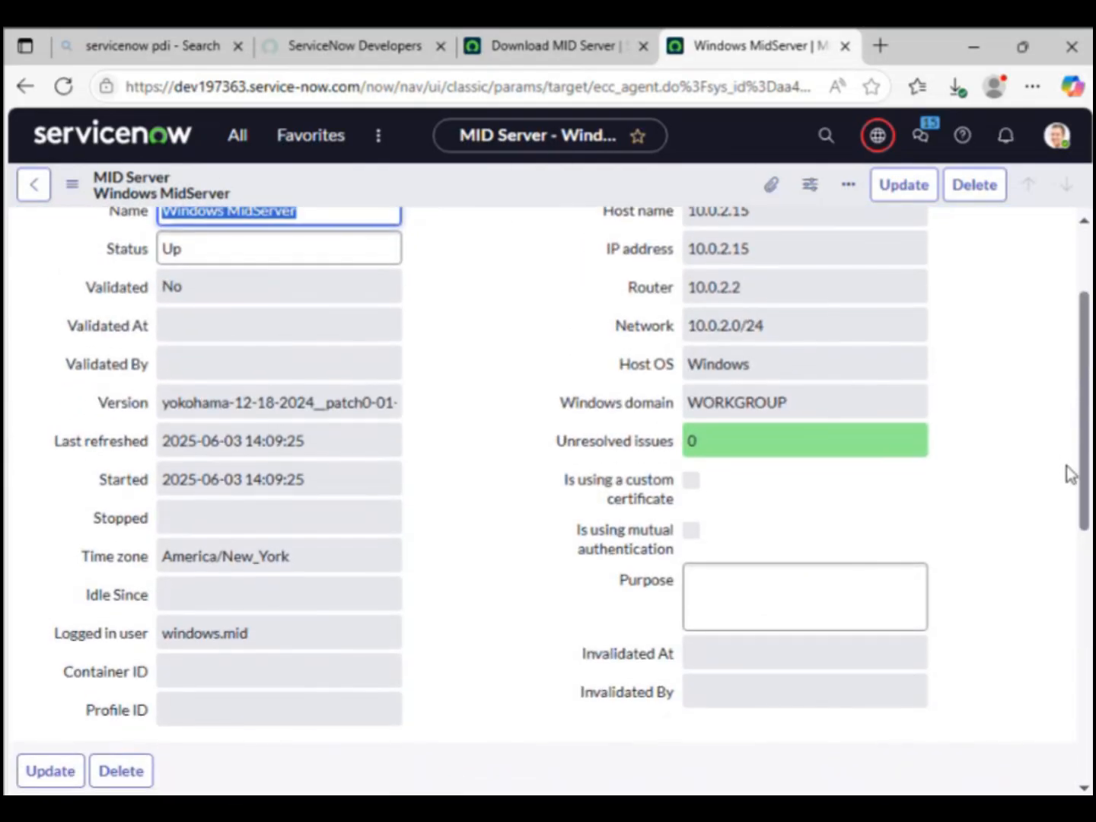
pyautogui.scroll(-1, 1069, 476)
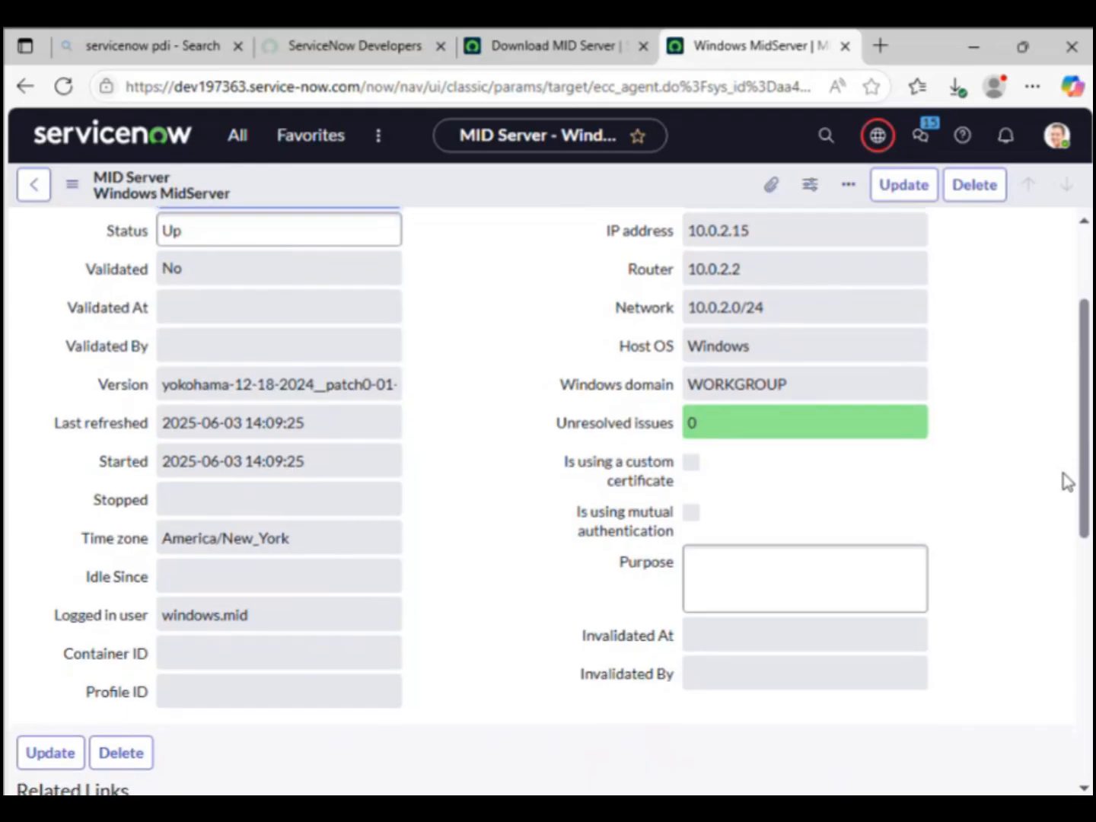
pyautogui.scroll(-5, 1067, 482)
pyautogui.scroll(1, 1067, 481)
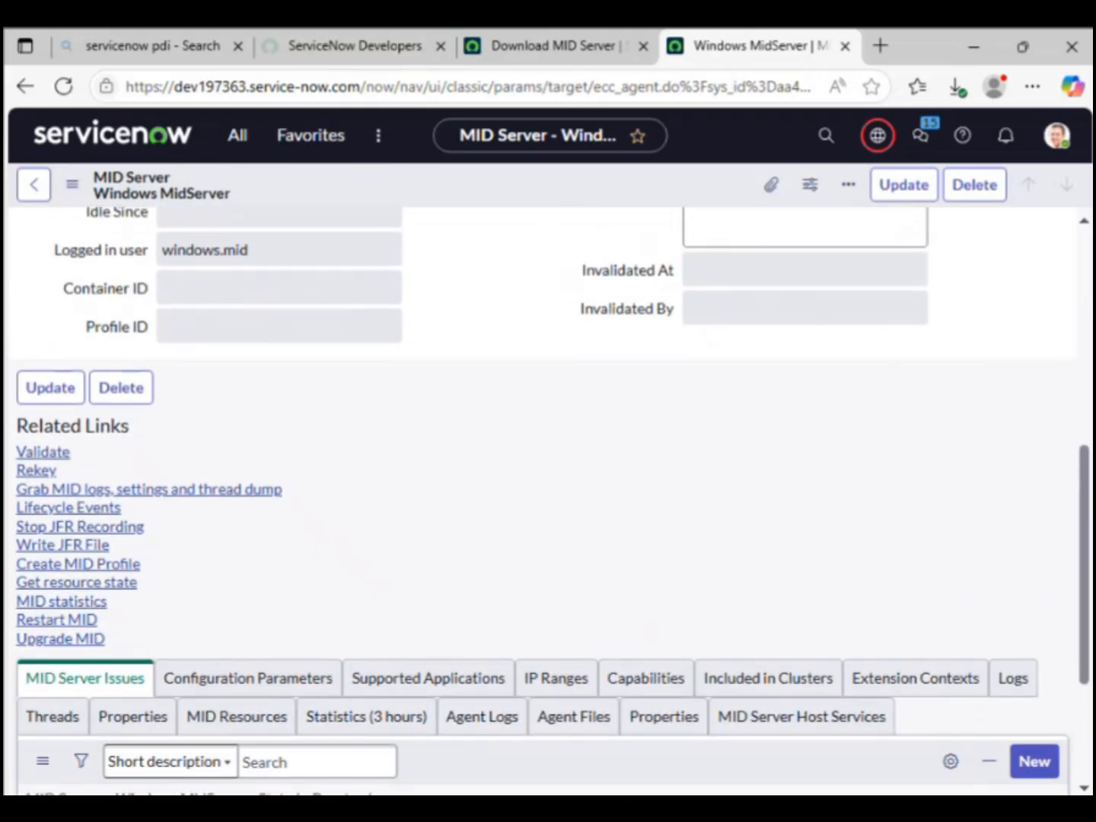
pyautogui.scroll(-1, 1036, 393)
pyautogui.scroll(6, 1035, 395)
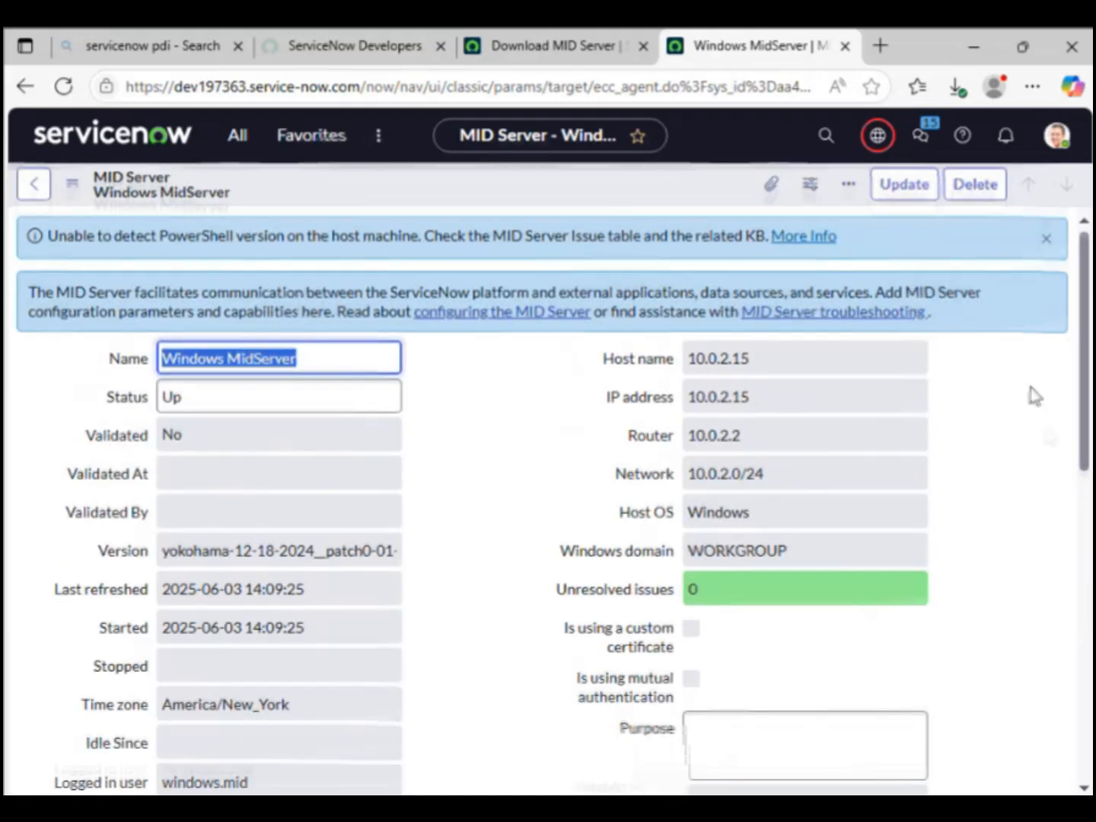
pyautogui.moveTo(1085, 405); pyautogui.dragTo(1091, 577)
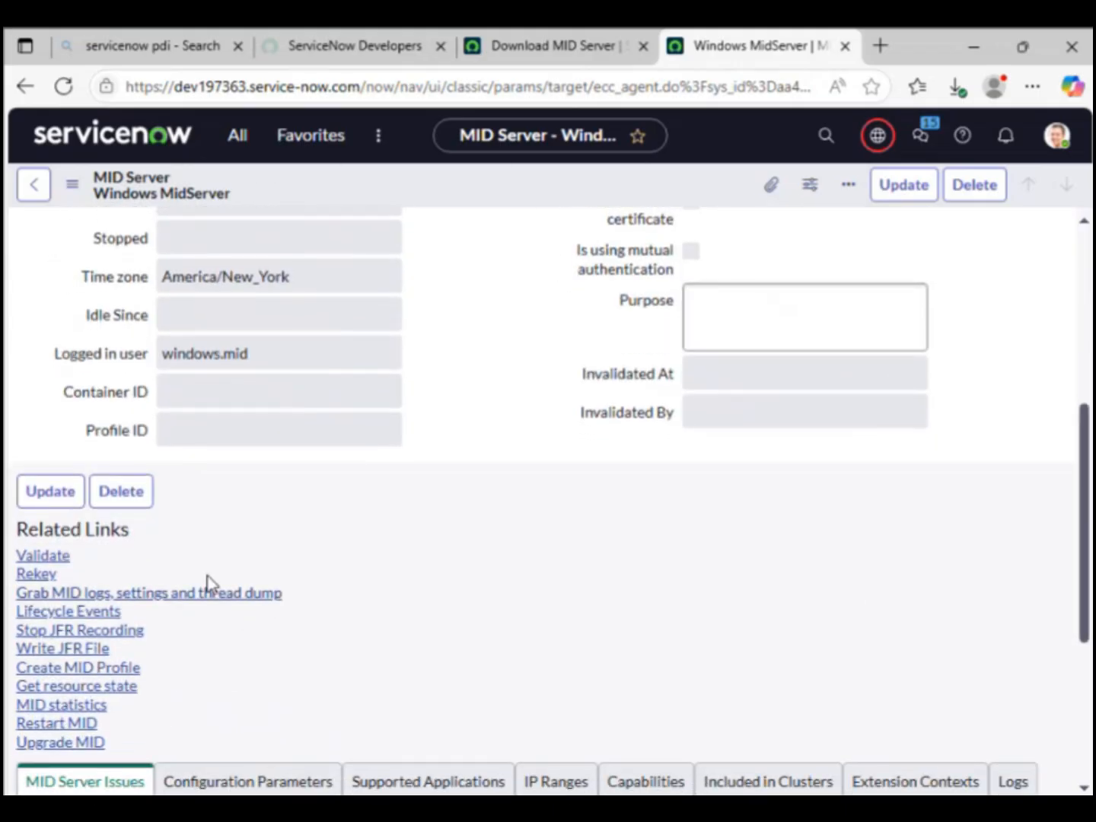
pyautogui.click(46, 558)
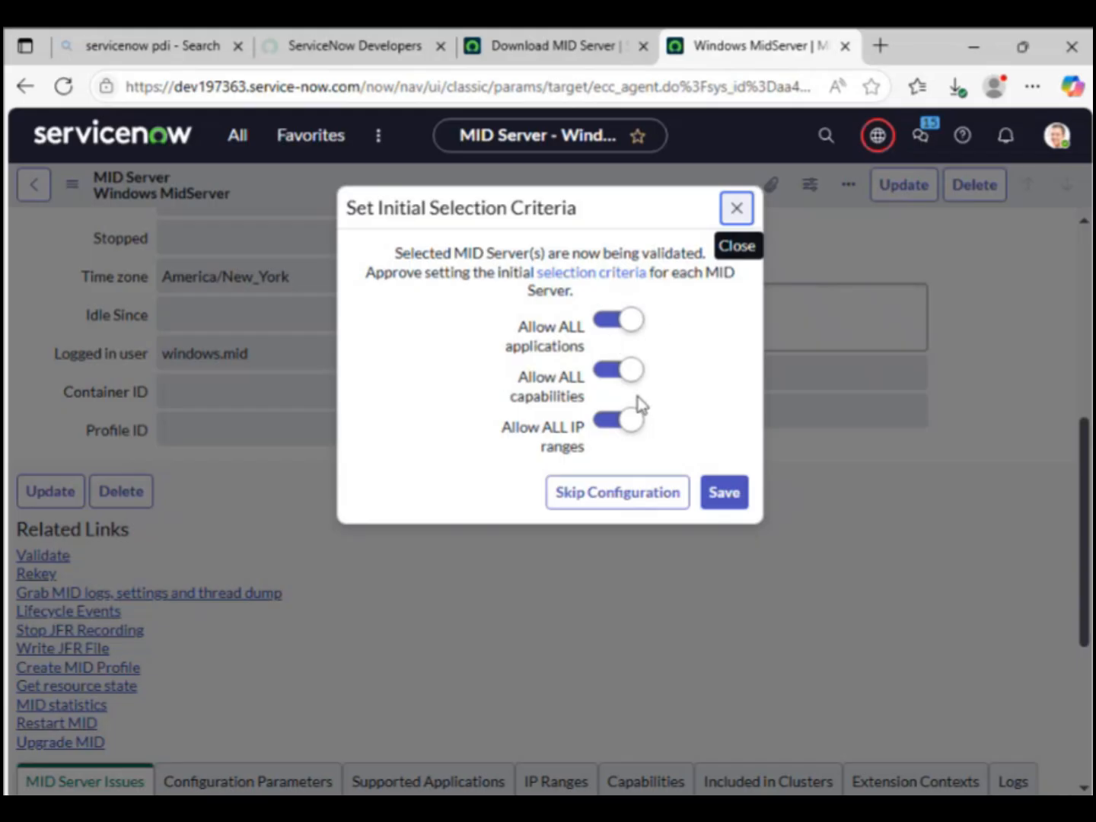
# Step: Save the criteria with Allow ALL applications, capabilities and IP ranges on, then view Configuration Parameters
pyautogui.click(603, 329)
pyautogui.click(628, 332)
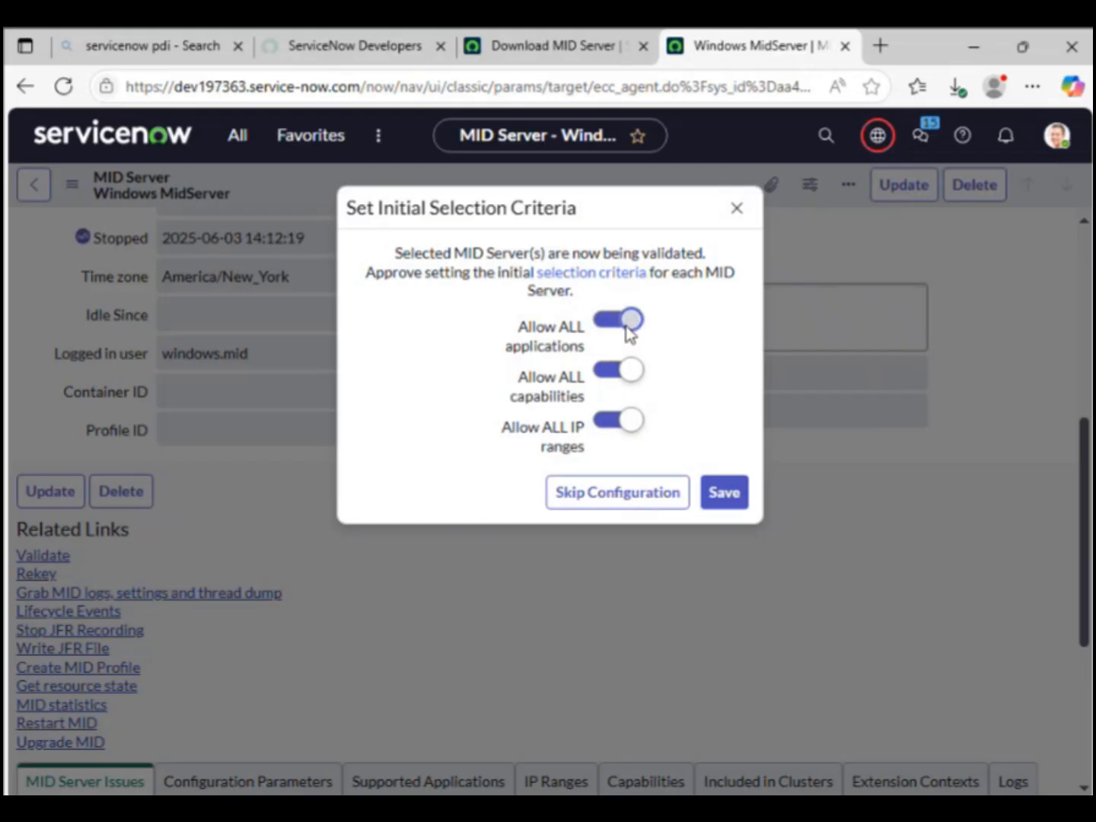
pyautogui.click(723, 493)
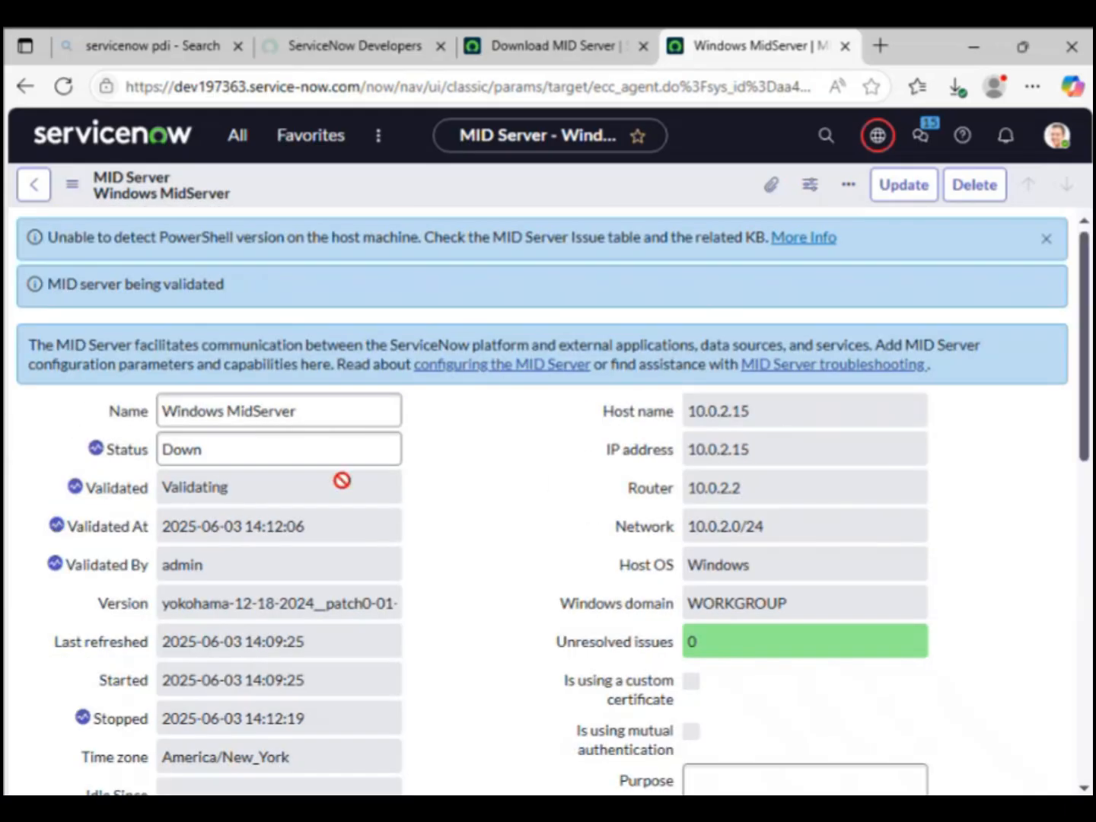
pyautogui.click(207, 452)
pyautogui.scroll(-1, 1085, 577)
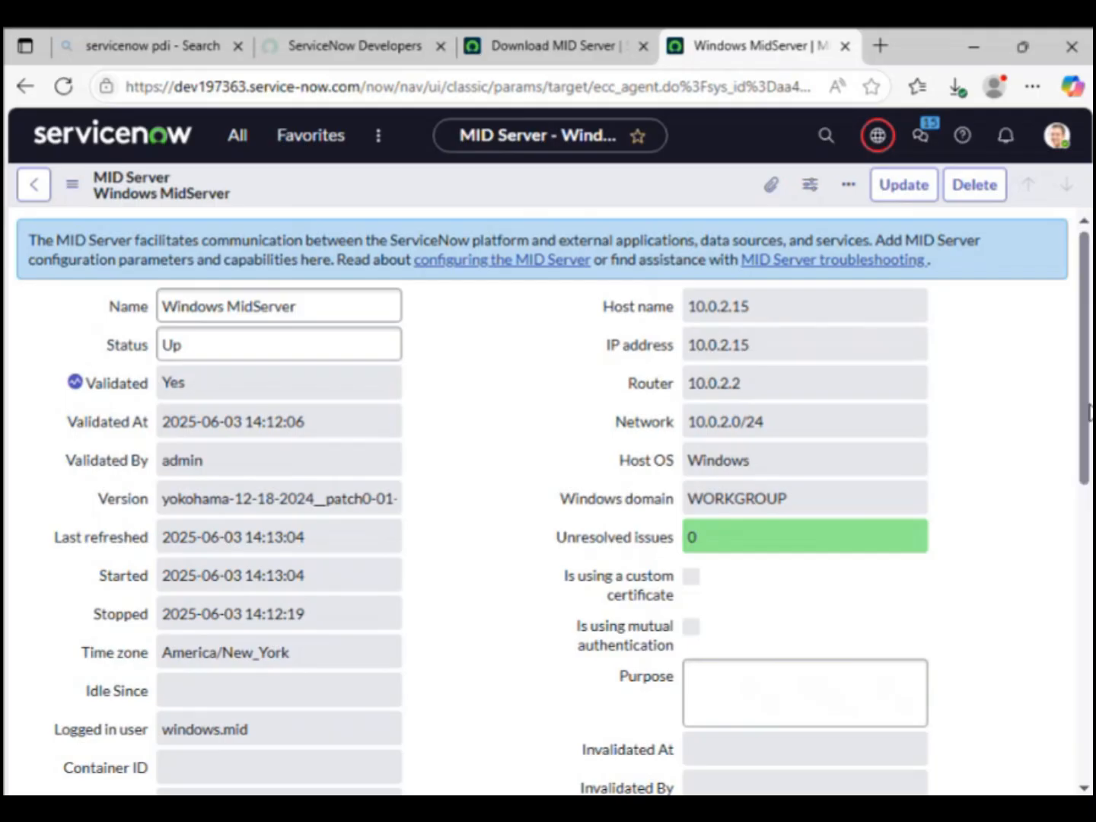
pyautogui.moveTo(1086, 414); pyautogui.dragTo(1062, 745)
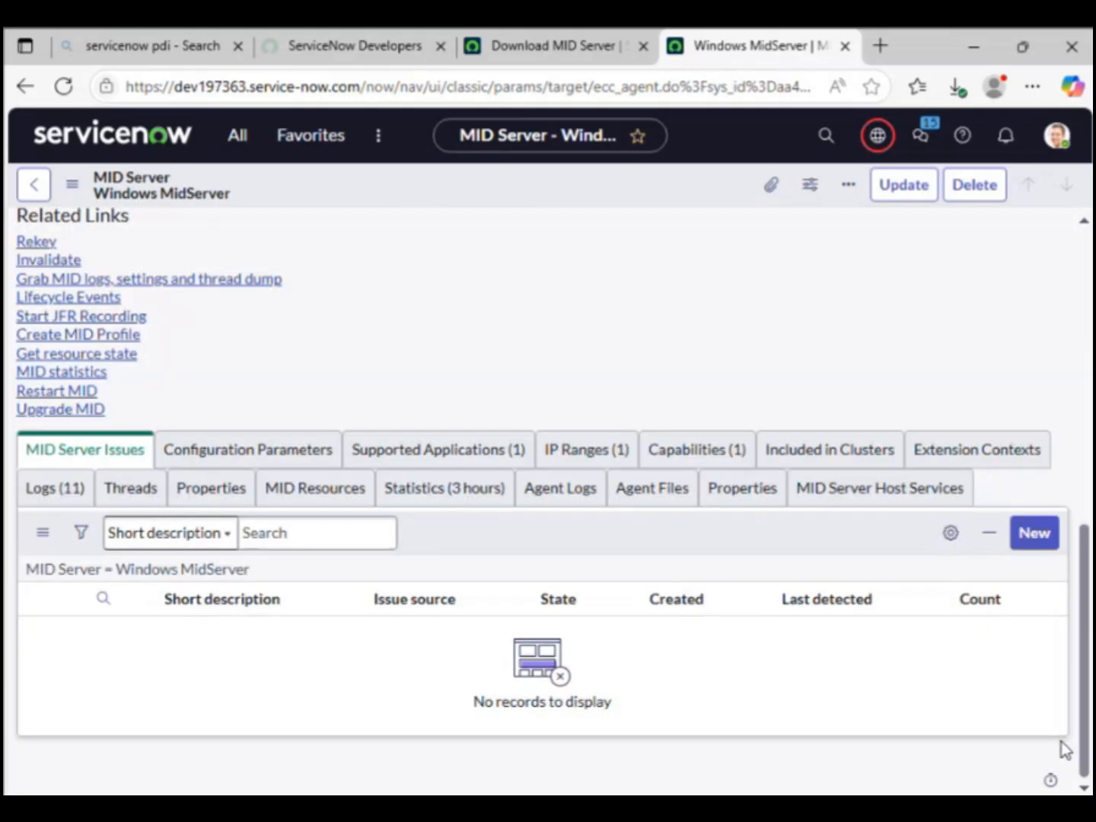
pyautogui.click(247, 456)
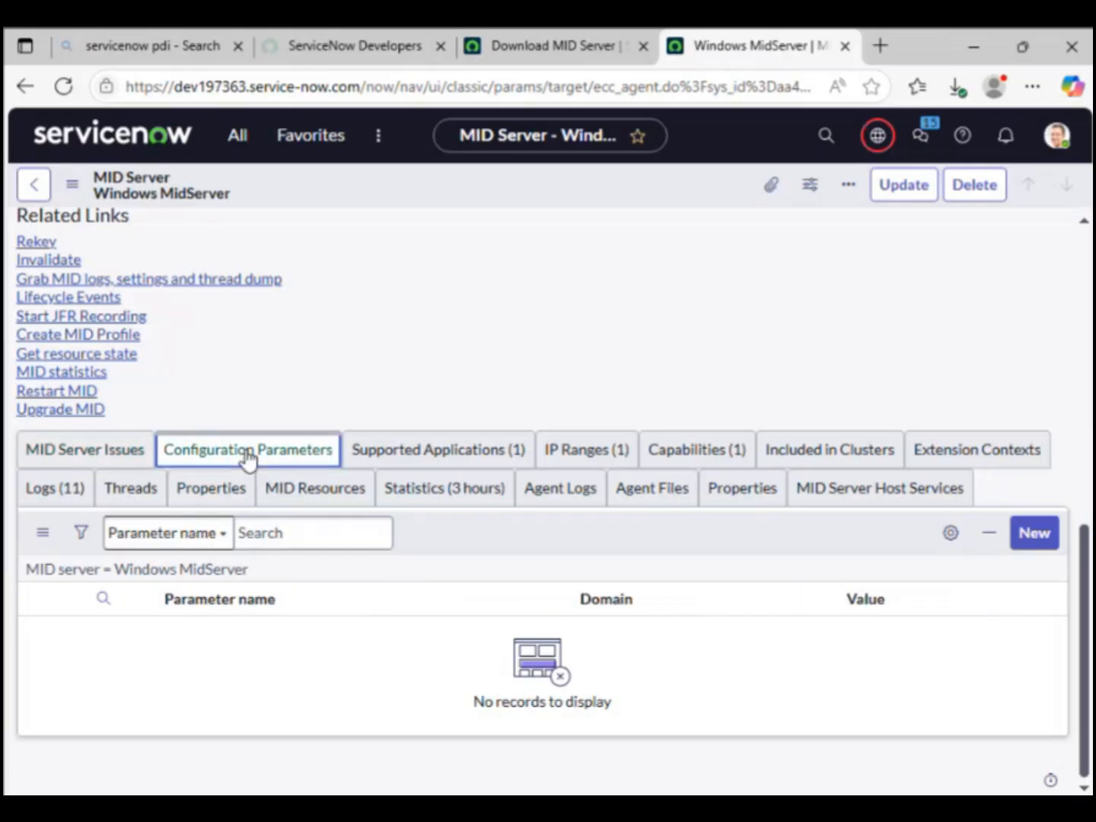
# Step: Add a threads.max parameter with value 50, then start another new configuration parameter
pyautogui.click(1049, 542)
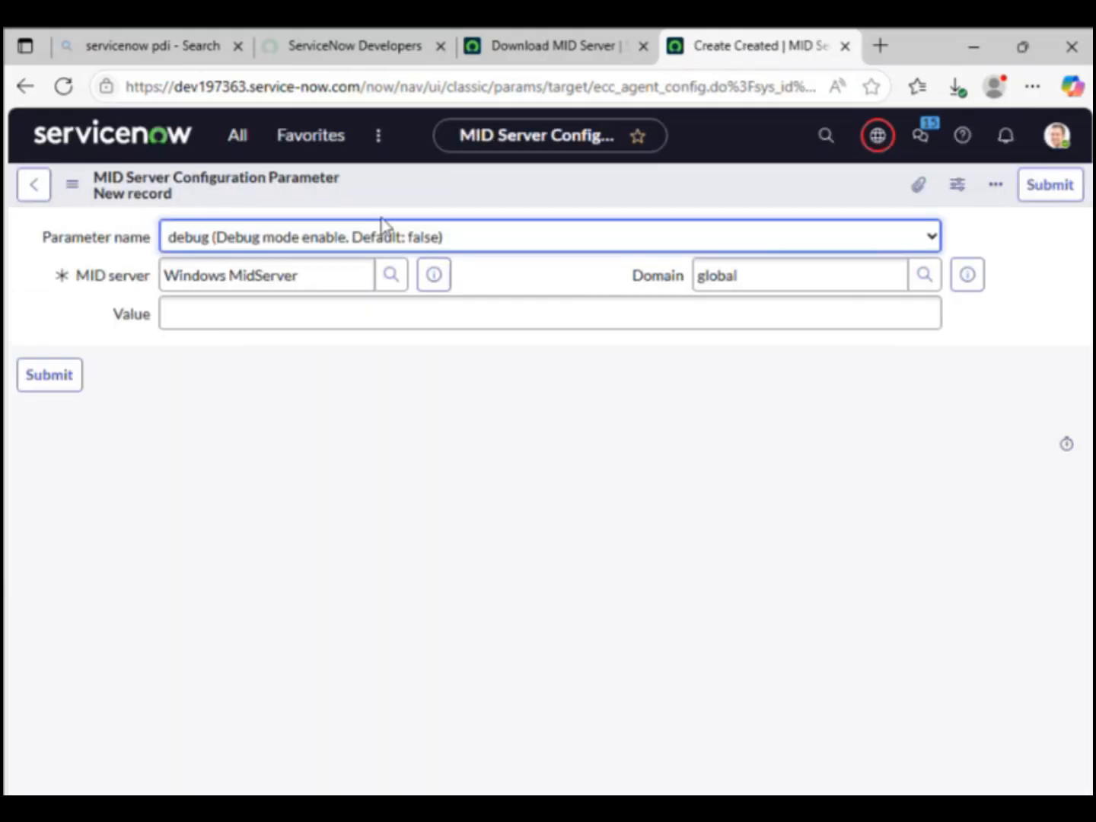
pyautogui.click(395, 241)
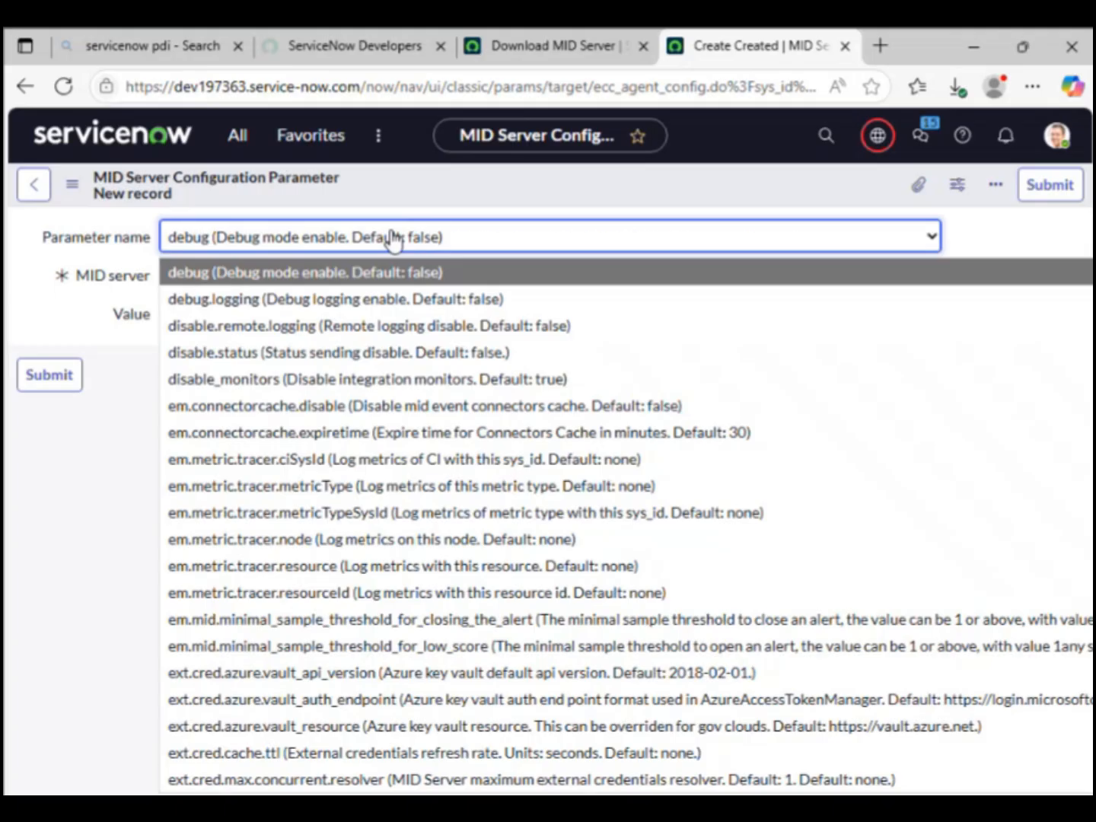
pyautogui.press('t')
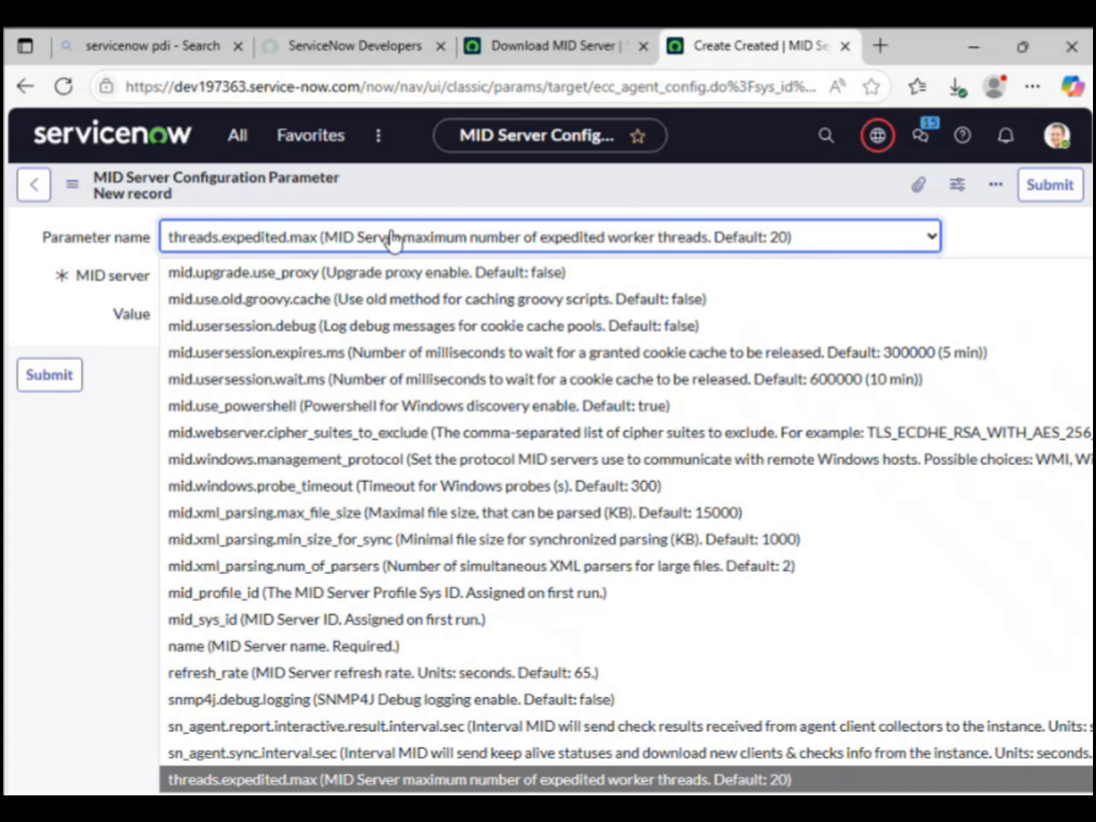
pyautogui.press('Down')
pyautogui.press('Down')
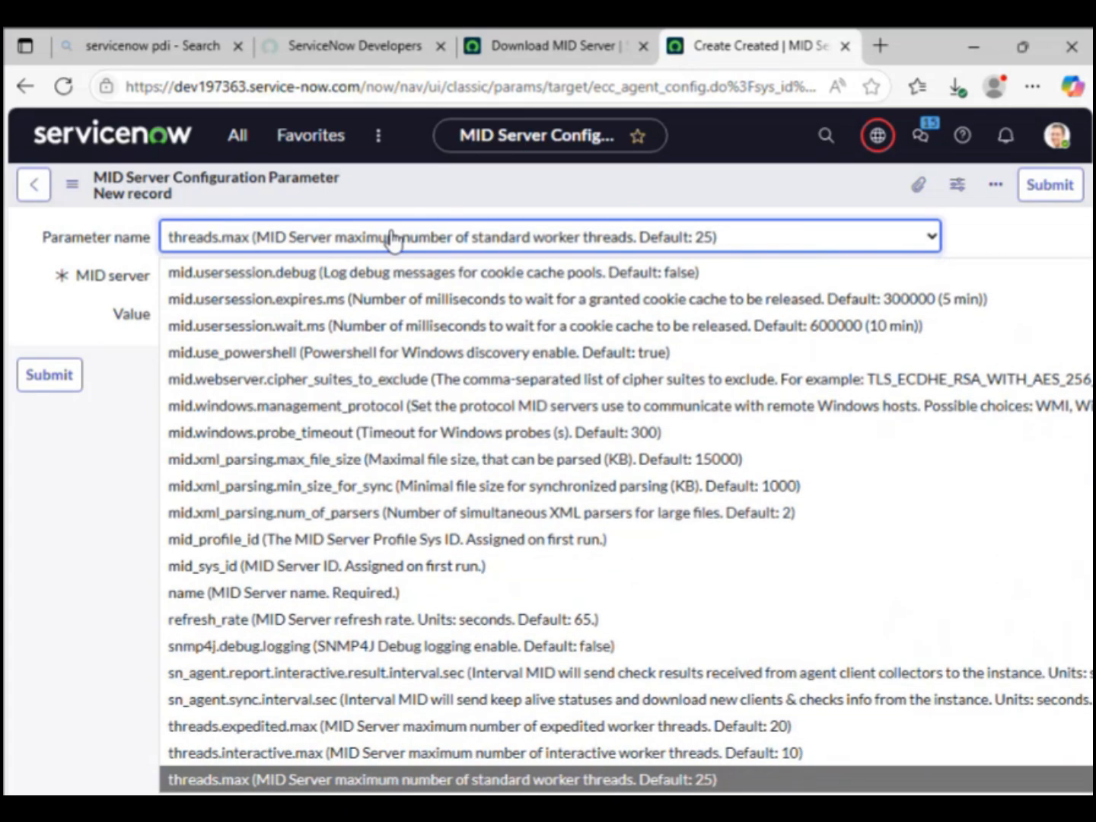
pyautogui.press('Return')
pyautogui.click(379, 319)
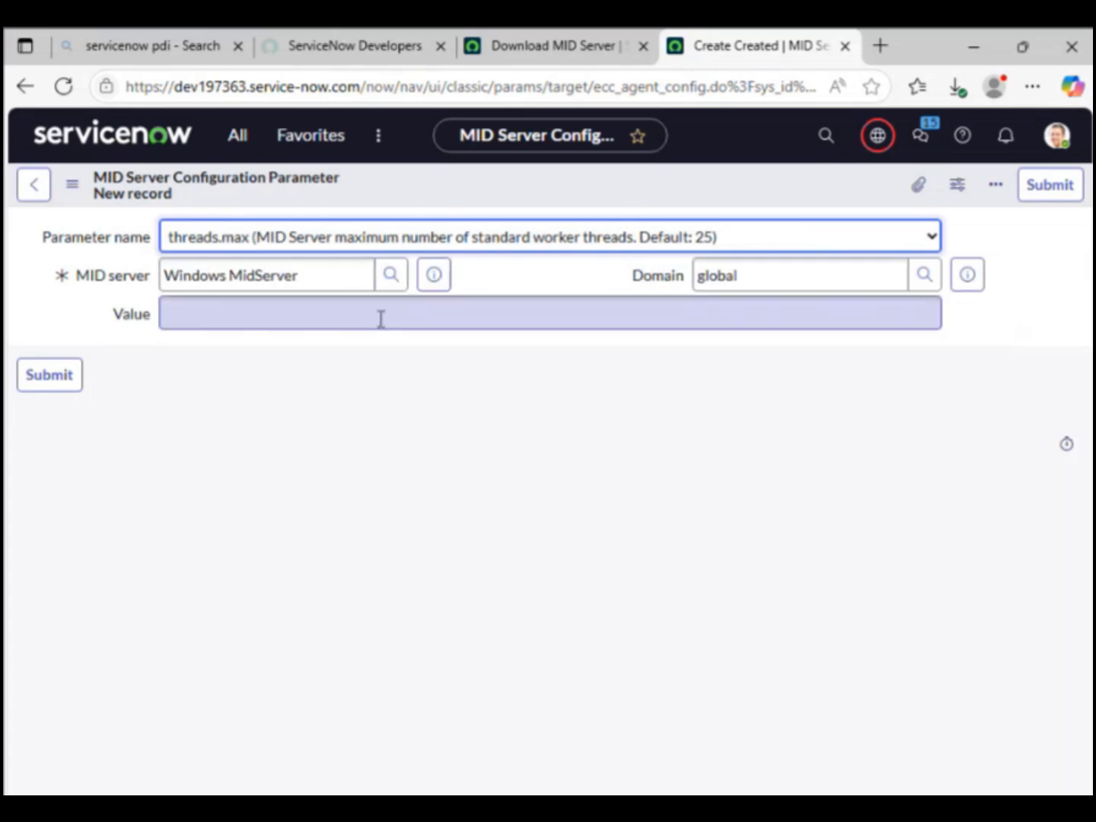
pyautogui.write('50')
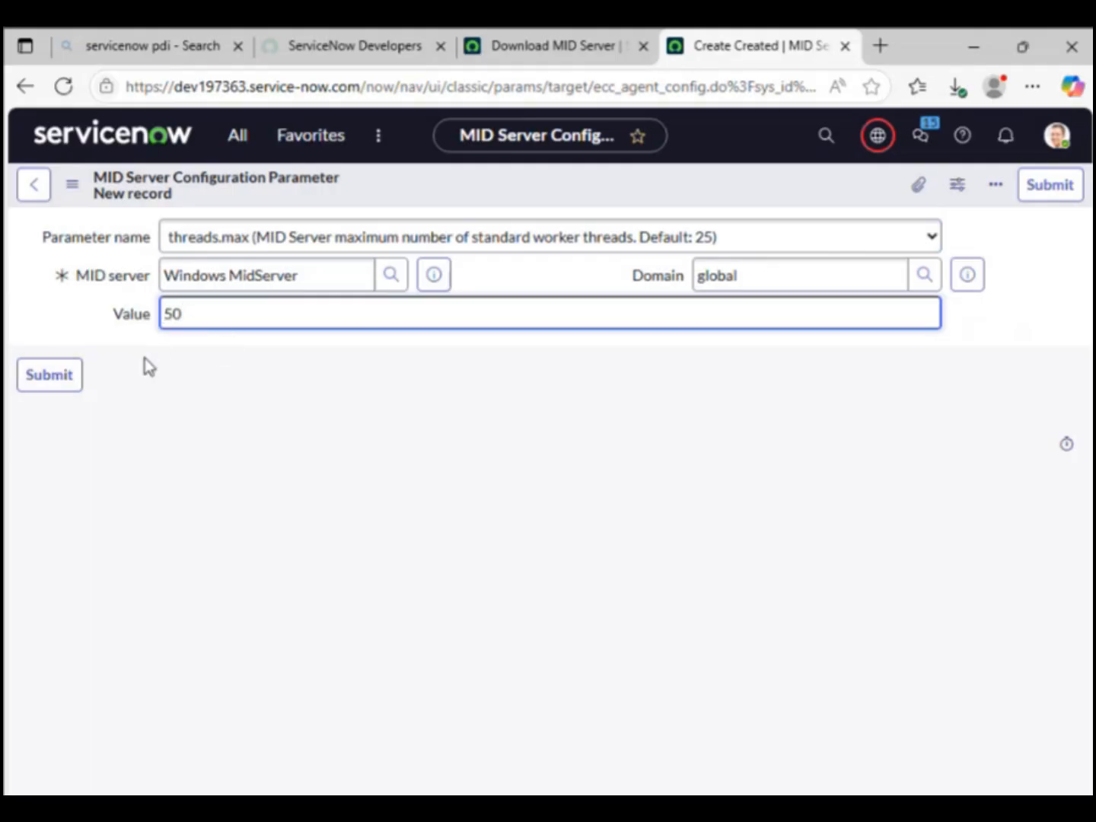
pyautogui.click(65, 381)
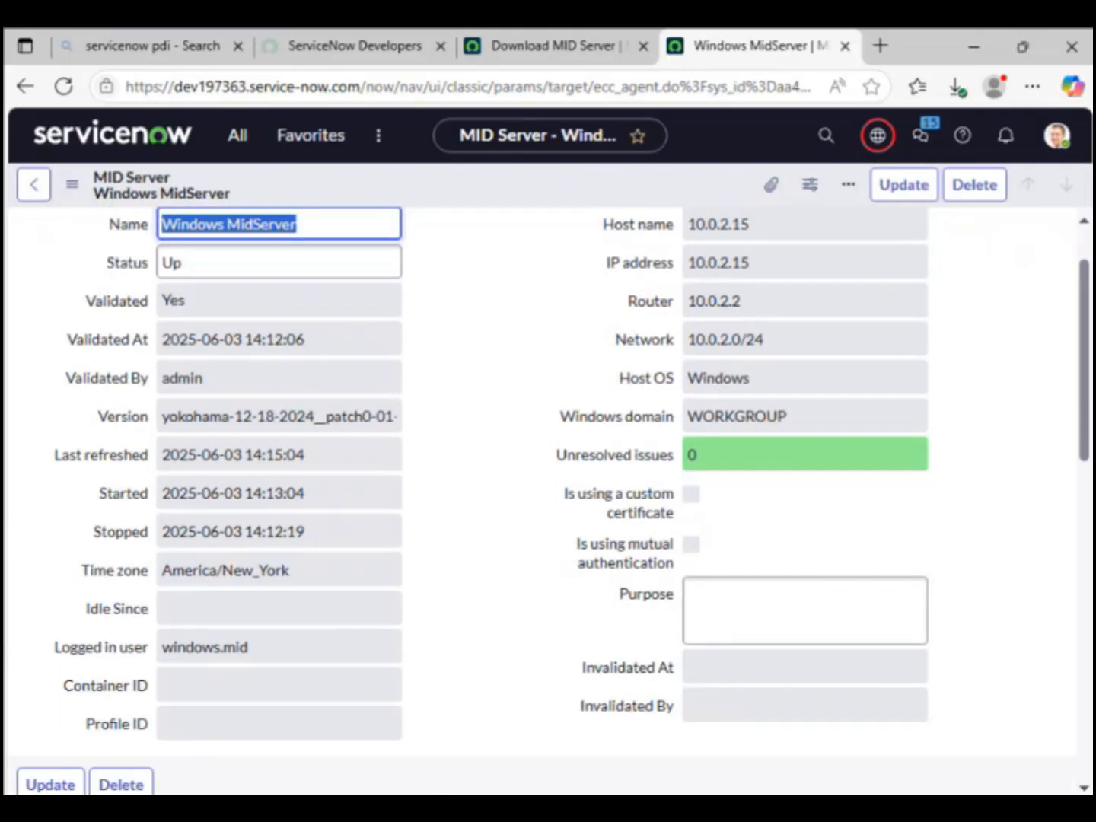
pyautogui.scroll(-15, 548, 503)
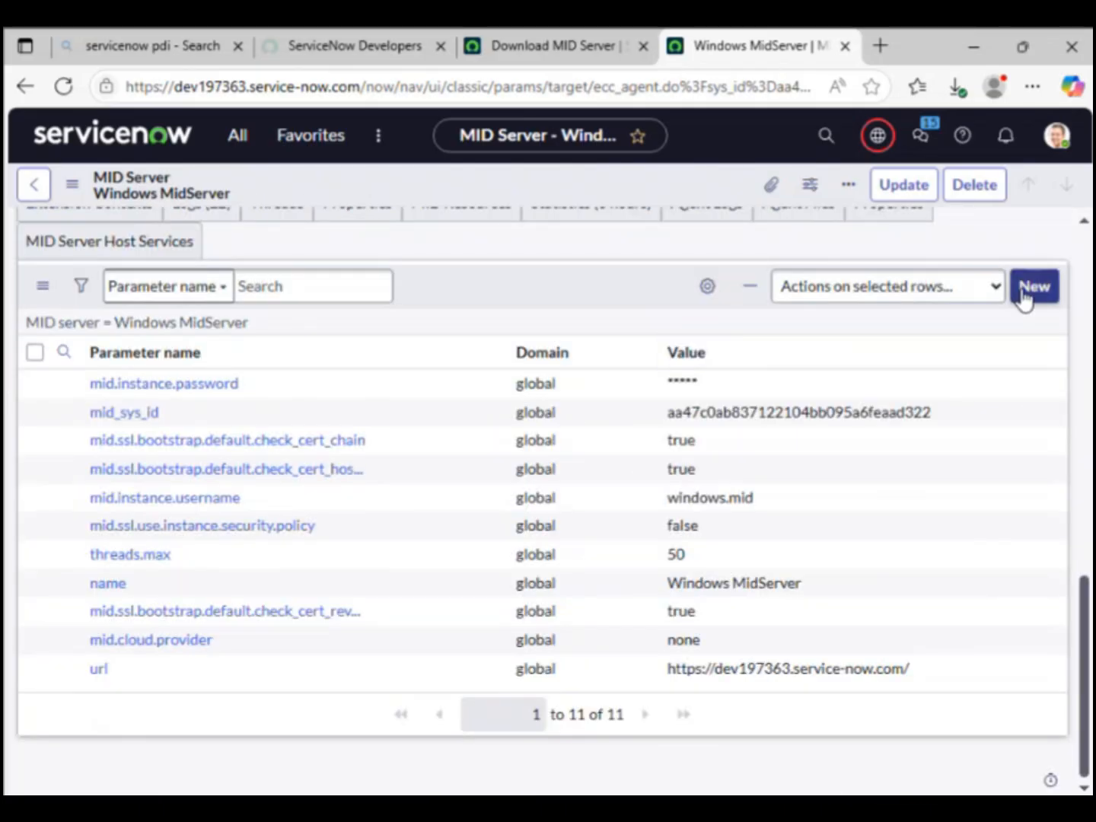
pyautogui.click(1033, 287)
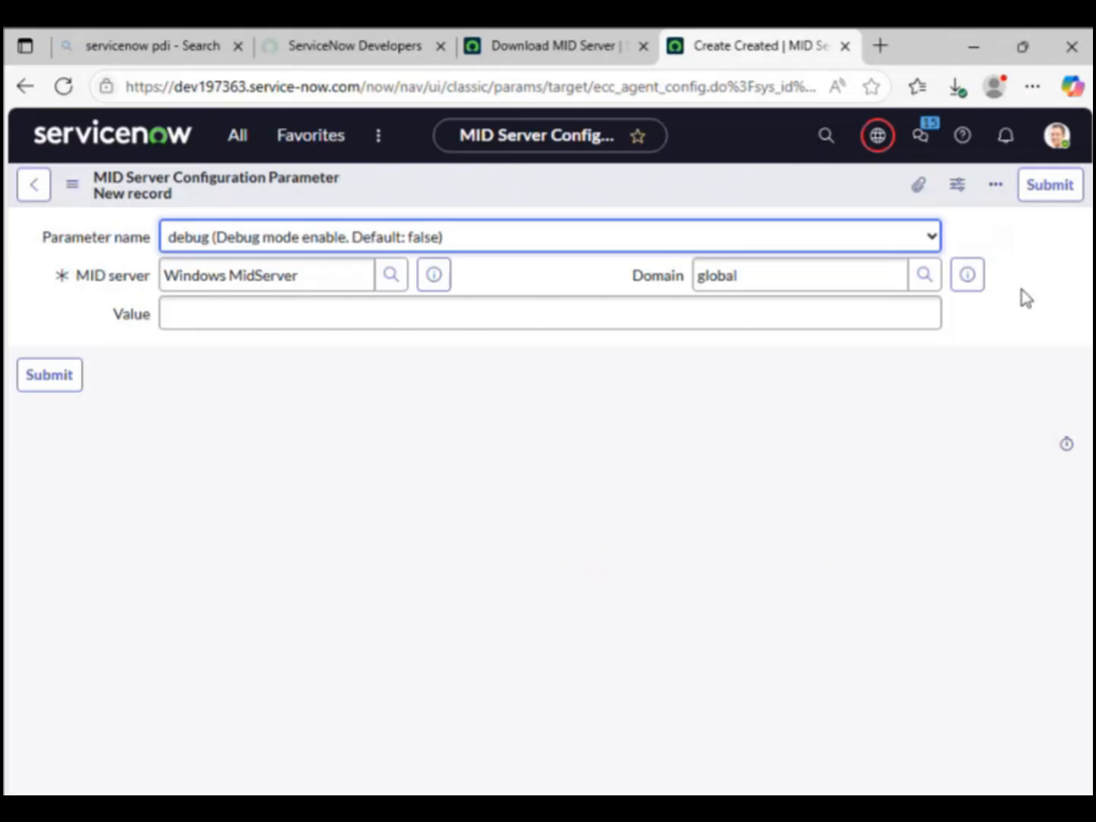
# Step: Choose mid.snmp.request.timeout as the parameter name and enter 15000 as its value
pyautogui.click(404, 316)
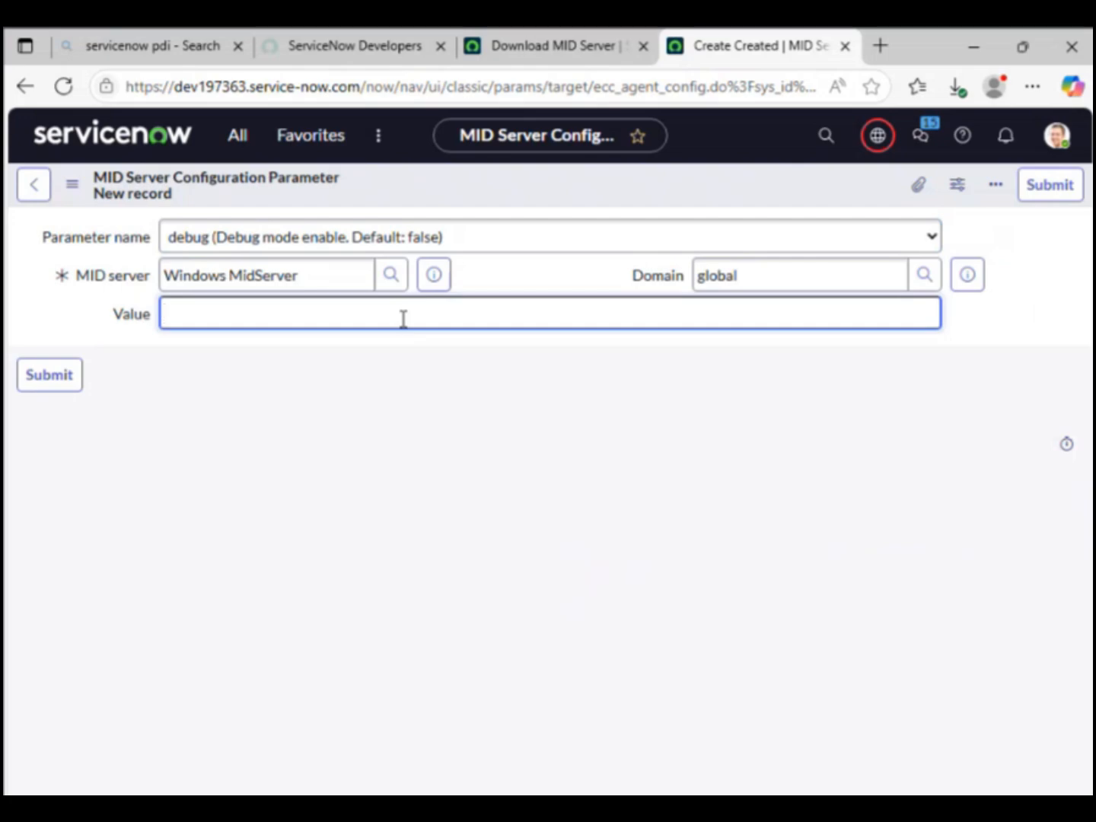
pyautogui.click(460, 232)
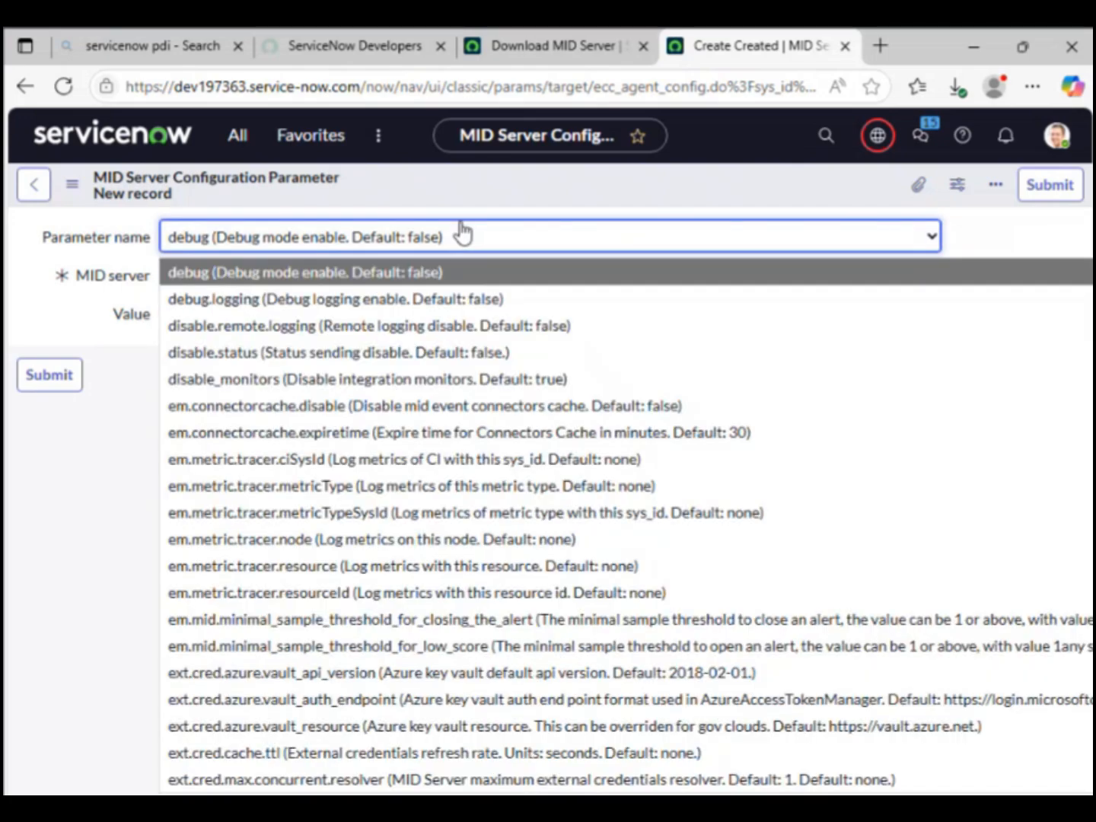
pyautogui.press('Down')
pyautogui.press('Down')
pyautogui.press('Down')
pyautogui.press('Down')
pyautogui.press('Down')
pyautogui.press('Down')
pyautogui.press('Down')
pyautogui.press('Down')
pyautogui.press('Down')
pyautogui.press('Down')
pyautogui.press('Down')
pyautogui.press('Down')
pyautogui.press('Down')
pyautogui.press('Down')
pyautogui.press('Down')
pyautogui.press('Down')
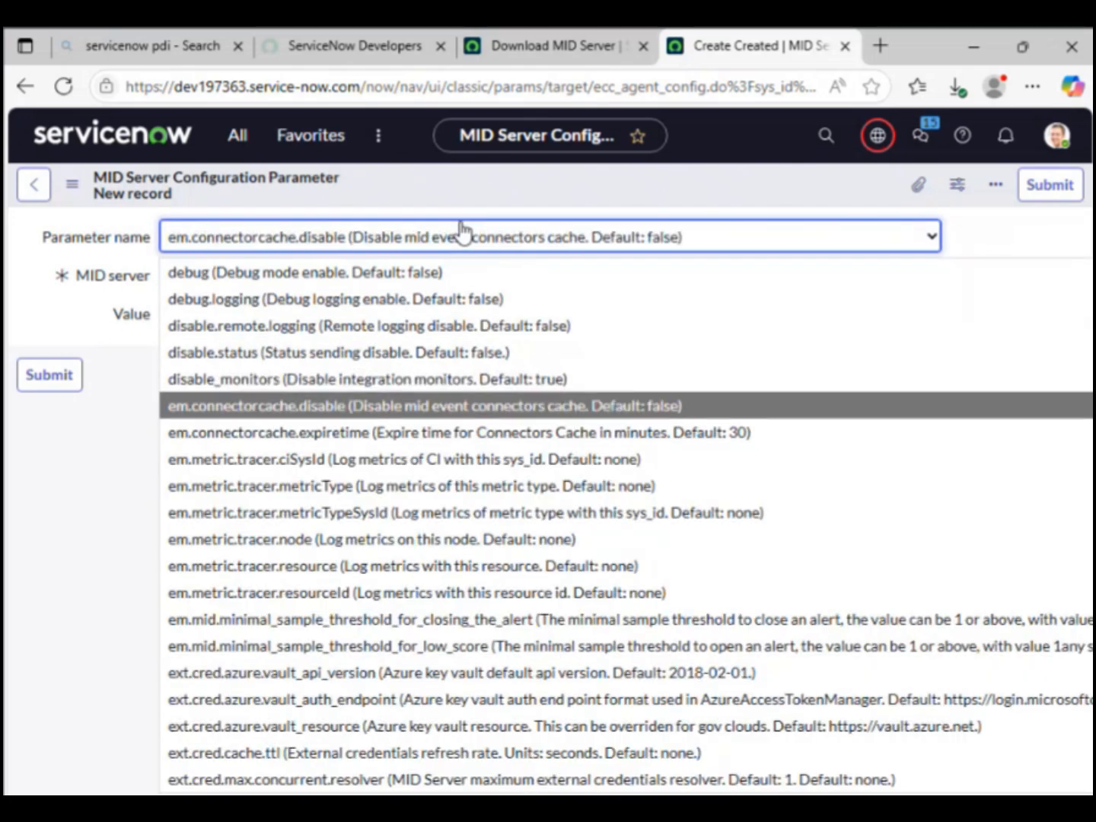
pyautogui.press('Down')
pyautogui.press('Down')
pyautogui.press('Down')
pyautogui.press('Down')
pyautogui.press('Down')
pyautogui.press('Down')
pyautogui.press('Down')
pyautogui.press('Down')
pyautogui.press('Down')
pyautogui.press('Down')
pyautogui.press('Down')
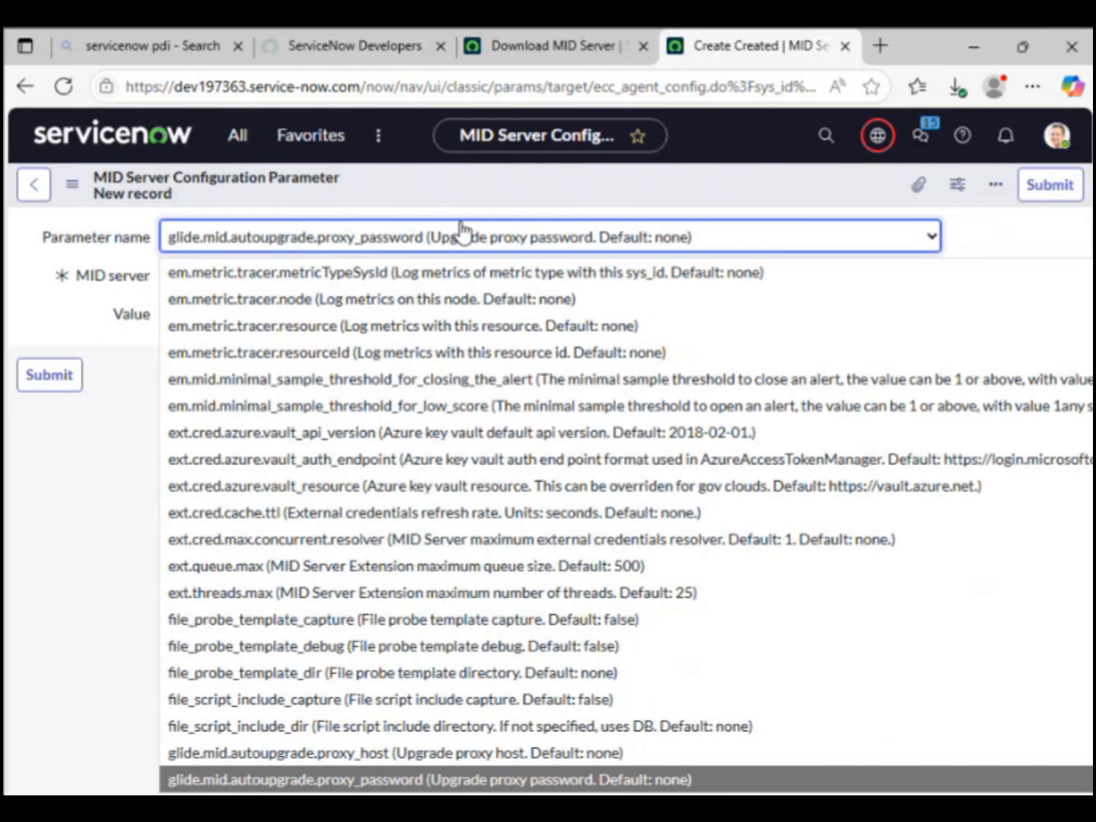
pyautogui.press('Down')
pyautogui.press('Down')
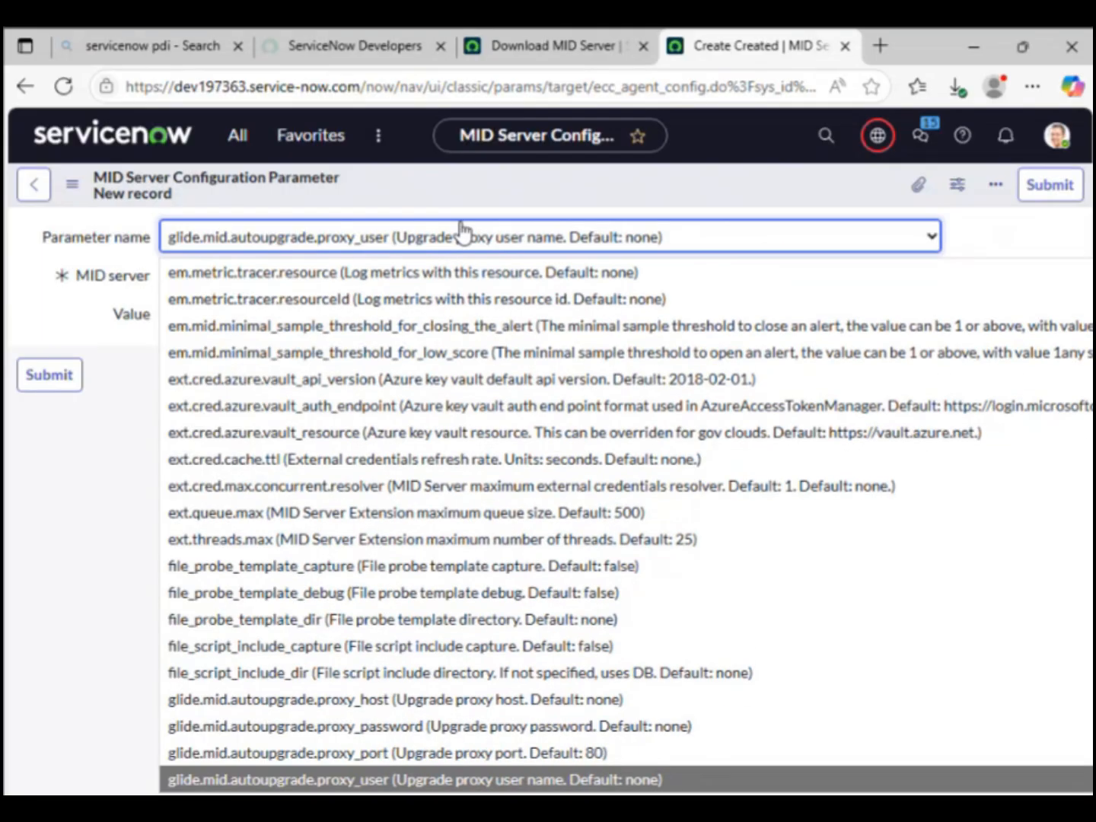
pyautogui.press('m')
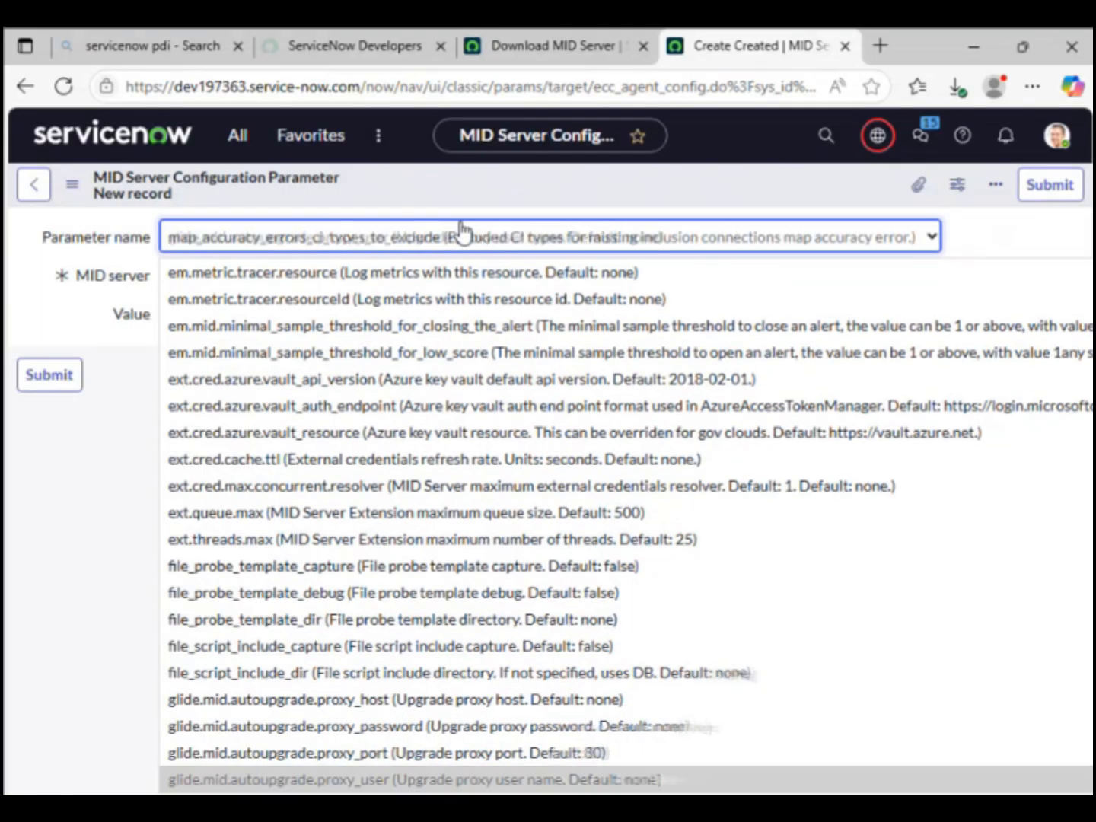
pyautogui.press('Down')
pyautogui.press('Down')
pyautogui.press('Down')
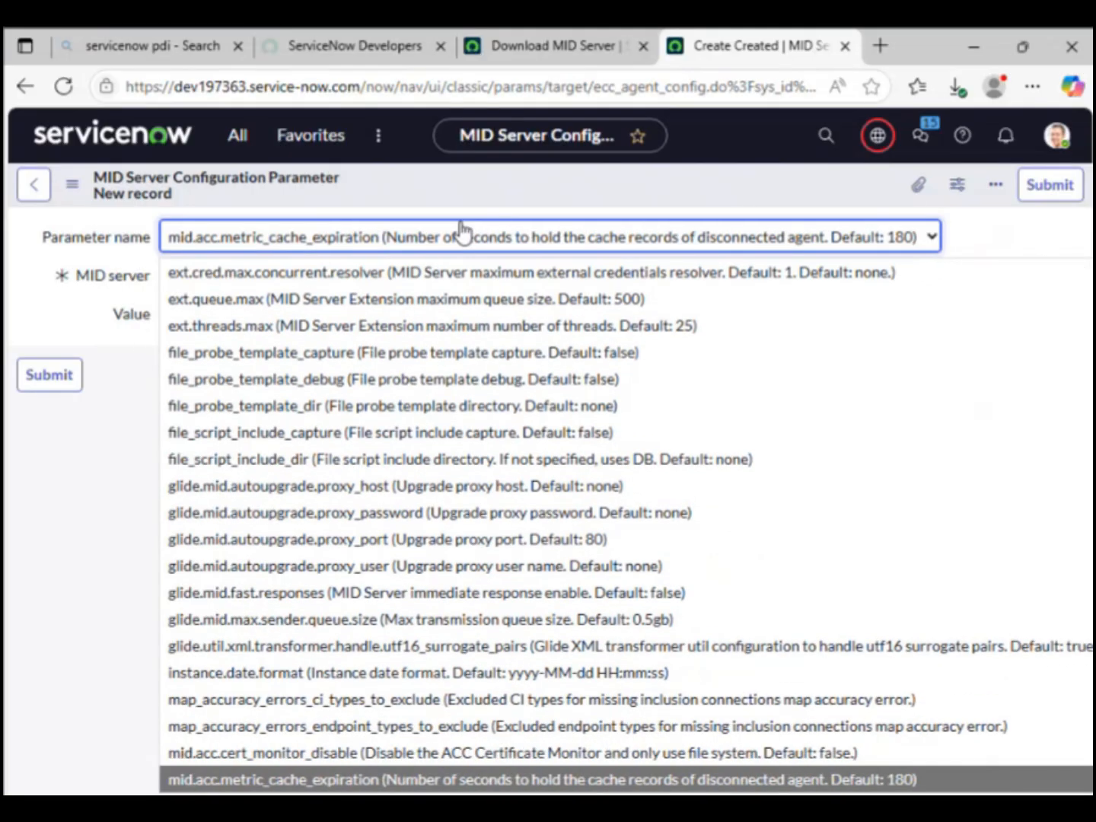
pyautogui.press('Down')
pyautogui.press('Down')
pyautogui.press('Down')
pyautogui.press('Down')
pyautogui.press('Down')
pyautogui.press('Down')
pyautogui.press('Down')
pyautogui.press('Down')
pyautogui.press('Down')
pyautogui.press('Down')
pyautogui.press('Down')
pyautogui.press('Down')
pyautogui.press('Down')
pyautogui.press('Down')
pyautogui.press('Down')
pyautogui.press('Down')
pyautogui.press('Down')
pyautogui.press('Down')
pyautogui.press('Down')
pyautogui.press('Down')
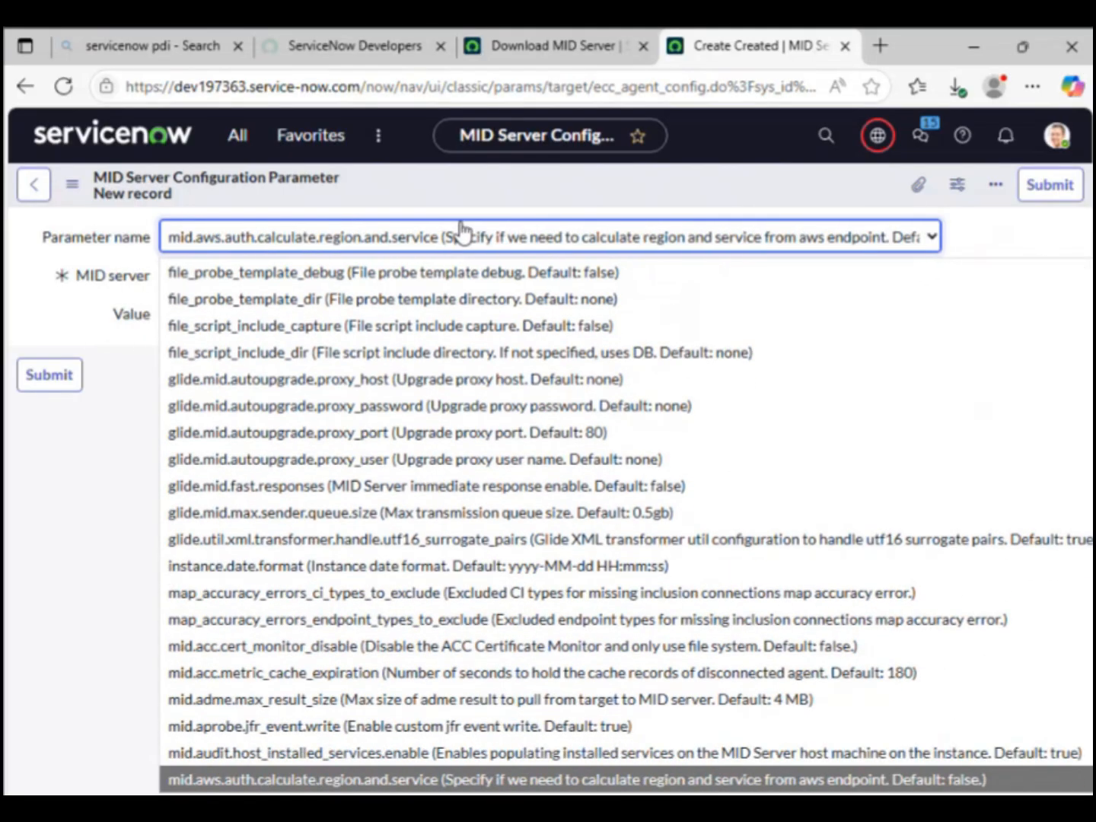
pyautogui.press('Down')
pyautogui.press('Down')
pyautogui.press('Down')
pyautogui.press('Down')
pyautogui.press('Down')
pyautogui.press('Down')
pyautogui.press('Down')
pyautogui.press('Down')
pyautogui.press('Down')
pyautogui.press('Down')
pyautogui.press('Down')
pyautogui.press('Down')
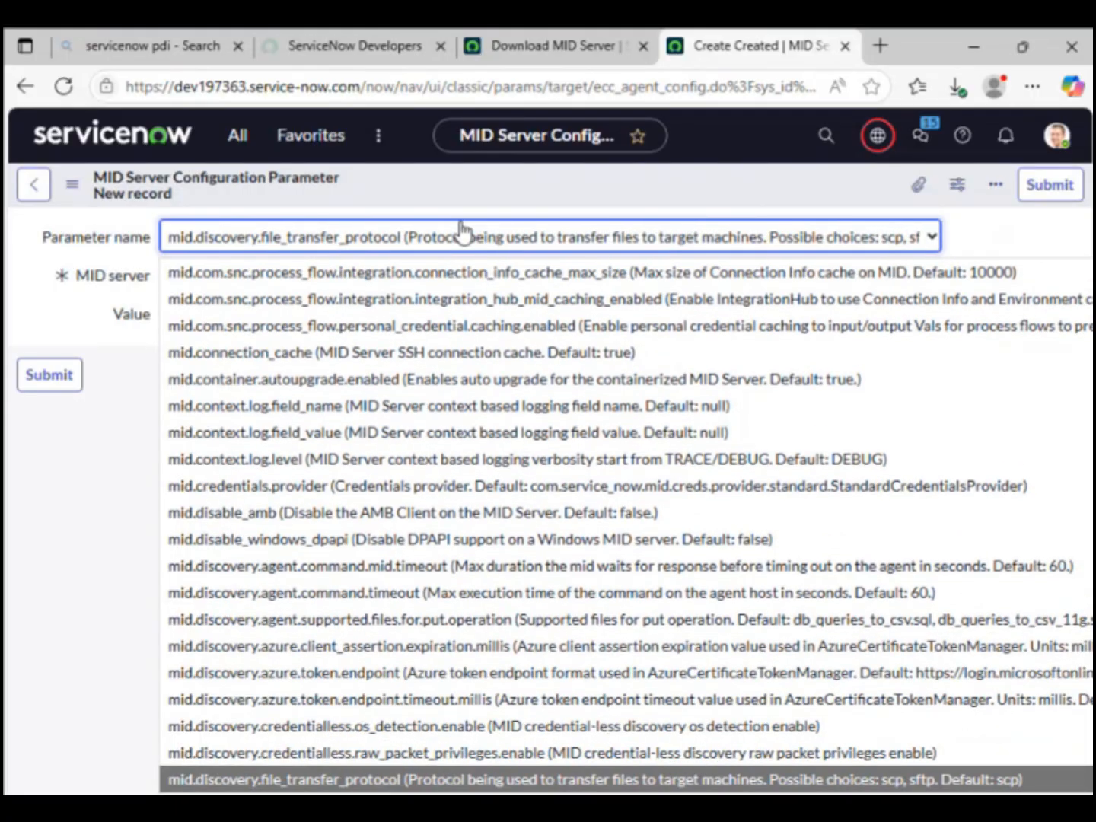
pyautogui.press('Down')
pyautogui.press('Down')
pyautogui.press('Down')
pyautogui.press('Down')
pyautogui.press('Down')
pyautogui.press('Down')
pyautogui.press('Down')
pyautogui.press('Down')
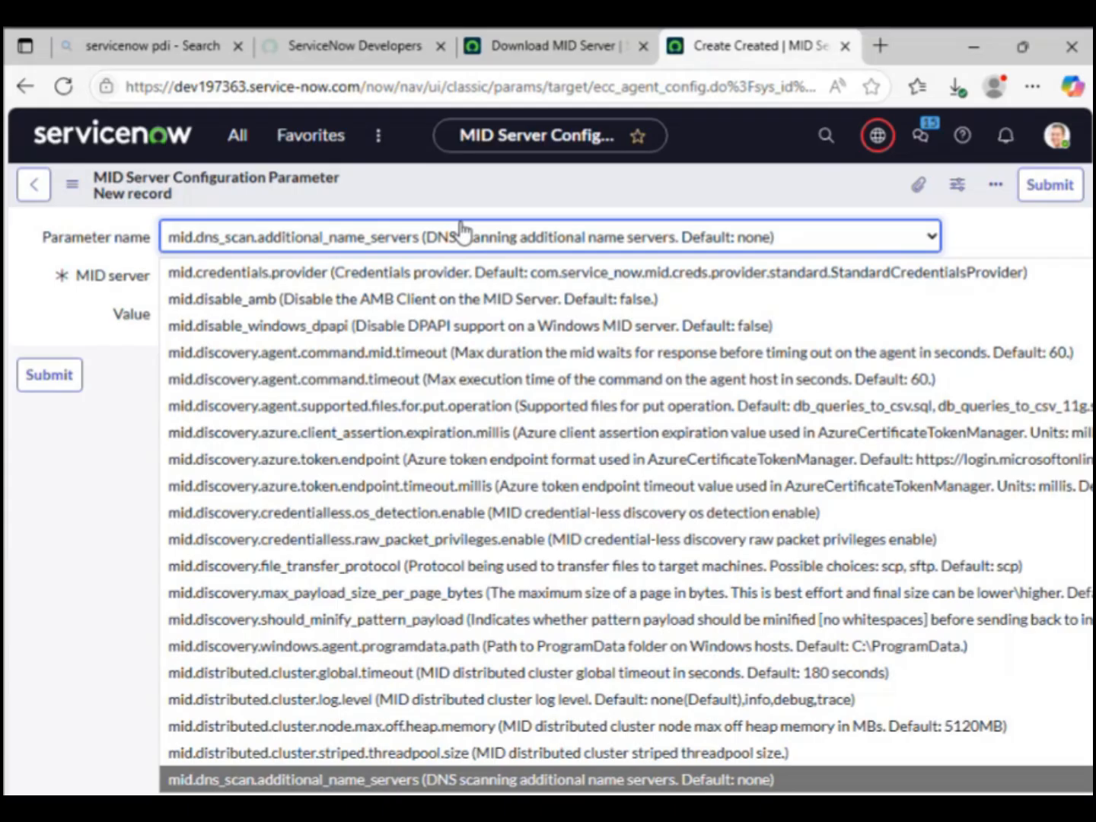
pyautogui.press('Down')
pyautogui.press('Down')
pyautogui.press('Down')
pyautogui.press('Down')
pyautogui.press('Down')
pyautogui.press('Down')
pyautogui.press('Down')
pyautogui.press('Down')
pyautogui.press('Down')
pyautogui.press('Down')
pyautogui.press('Down')
pyautogui.press('Down')
pyautogui.press('Down')
pyautogui.press('Down')
pyautogui.press('Down')
pyautogui.press('Down')
pyautogui.press('Down')
pyautogui.press('Down')
pyautogui.press('Down')
pyautogui.press('Down')
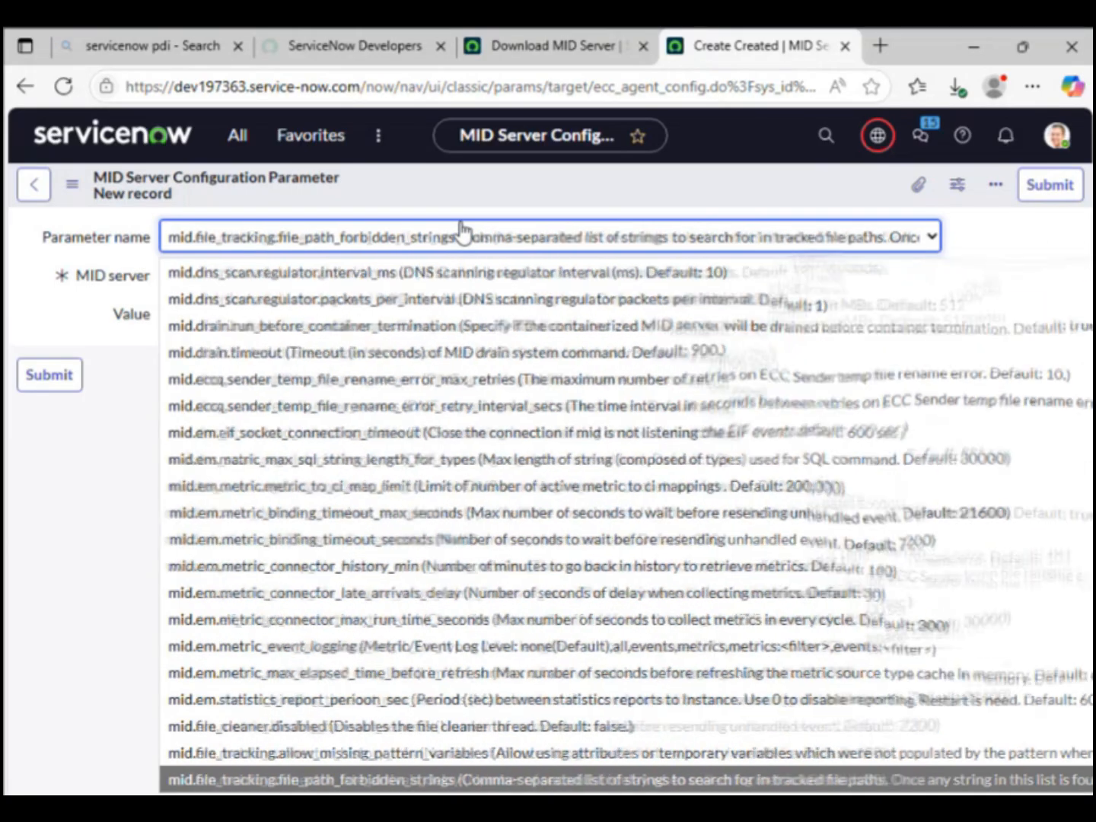
pyautogui.press('Down')
pyautogui.press('Down')
pyautogui.press('Down')
pyautogui.press('Down')
pyautogui.press('Down')
pyautogui.press('Down')
pyautogui.press('Down')
pyautogui.press('Down')
pyautogui.press('Down')
pyautogui.press('Down')
pyautogui.press('Down')
pyautogui.press('Down')
pyautogui.press('Down')
pyautogui.press('Down')
pyautogui.press('Down')
pyautogui.press('Down')
pyautogui.press('Down')
pyautogui.press('Down')
pyautogui.press('Down')
pyautogui.press('Down')
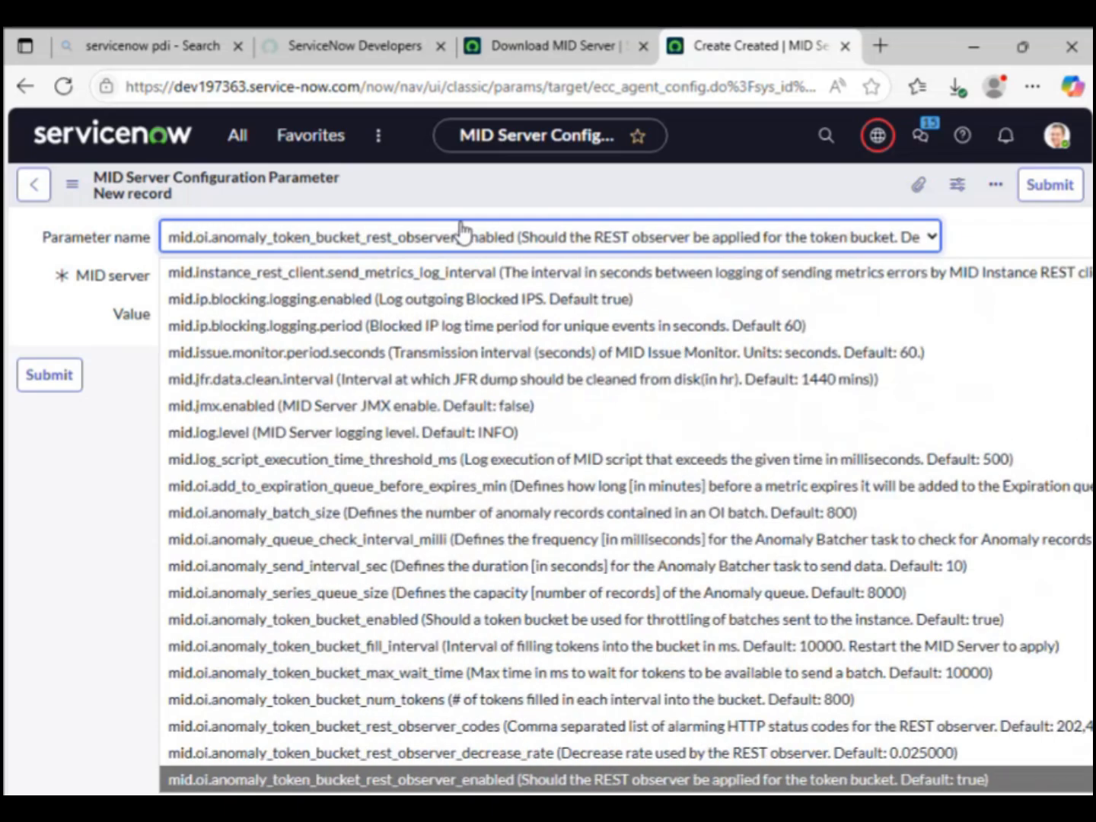
pyautogui.press('Down')
pyautogui.press('Down')
pyautogui.press('Down')
pyautogui.press('Down')
pyautogui.press('Down')
pyautogui.press('Down')
pyautogui.press('Down')
pyautogui.press('Down')
pyautogui.press('Down')
pyautogui.press('Down')
pyautogui.press('Down')
pyautogui.press('Down')
pyautogui.press('Down')
pyautogui.press('Down')
pyautogui.press('Down')
pyautogui.press('Down')
pyautogui.press('Down')
pyautogui.press('Down')
pyautogui.press('Down')
pyautogui.press('Down')
pyautogui.press('Down')
pyautogui.press('Down')
pyautogui.press('Down')
pyautogui.press('Down')
pyautogui.press('Down')
pyautogui.press('Down')
pyautogui.press('Down')
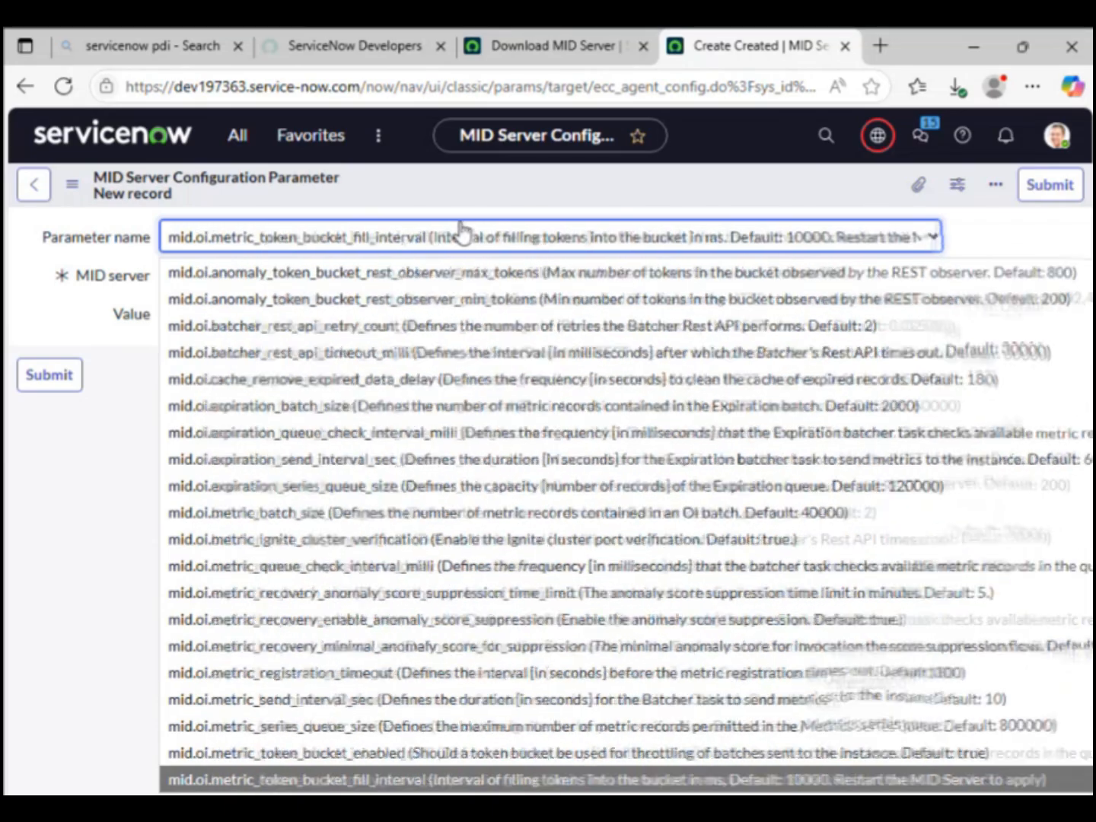
pyautogui.press('Down')
pyautogui.press('Down')
pyautogui.press('Down')
pyautogui.press('Down')
pyautogui.press('Down')
pyautogui.press('Down')
pyautogui.press('Down')
pyautogui.press('Down')
pyautogui.press('Down')
pyautogui.press('Down')
pyautogui.press('Down')
pyautogui.press('Down')
pyautogui.press('Down')
pyautogui.press('Down')
pyautogui.press('Down')
pyautogui.press('Down')
pyautogui.press('Down')
pyautogui.press('Down')
pyautogui.press('Down')
pyautogui.press('Down')
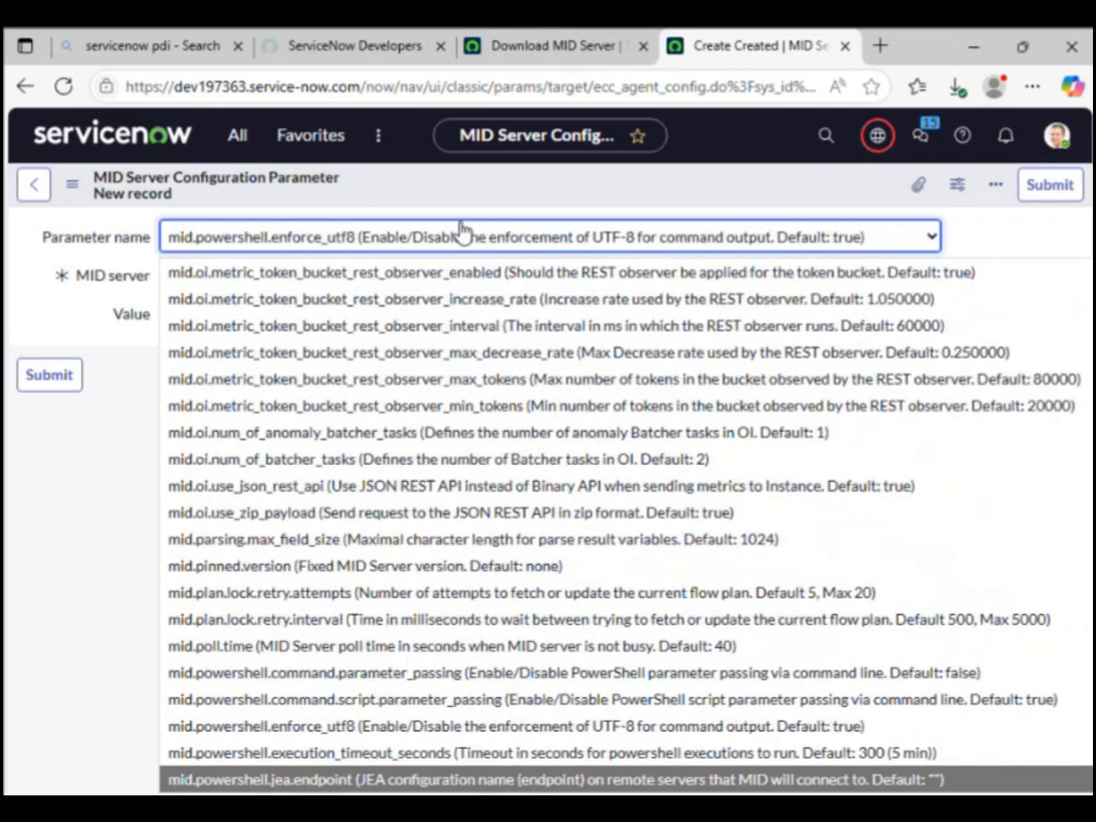
pyautogui.press('Down')
pyautogui.press('Down')
pyautogui.press('Down')
pyautogui.press('Down')
pyautogui.press('Down')
pyautogui.press('Down')
pyautogui.press('Down')
pyautogui.press('Down')
pyautogui.press('Down')
pyautogui.press('Down')
pyautogui.press('Down')
pyautogui.press('Down')
pyautogui.press('Down')
pyautogui.press('Down')
pyautogui.press('Down')
pyautogui.press('Down')
pyautogui.press('Down')
pyautogui.press('Down')
pyautogui.press('Down')
pyautogui.press('Down')
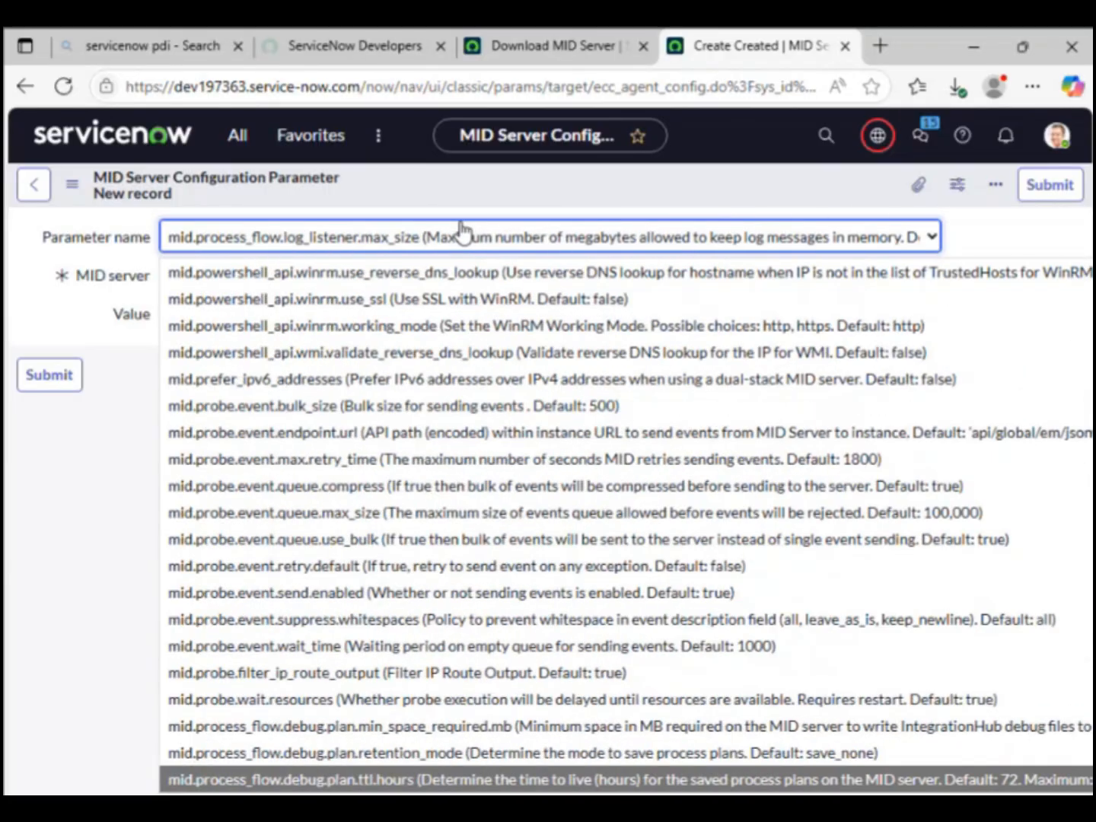
pyautogui.press('Down')
pyautogui.press('Down')
pyautogui.press('Down')
pyautogui.press('Down')
pyautogui.press('Down')
pyautogui.press('Down')
pyautogui.press('Down')
pyautogui.press('Down')
pyautogui.press('Down')
pyautogui.press('Down')
pyautogui.press('Down')
pyautogui.press('Down')
pyautogui.press('Down')
pyautogui.press('Down')
pyautogui.press('Down')
pyautogui.press('Down')
pyautogui.press('Down')
pyautogui.press('Down')
pyautogui.press('Down')
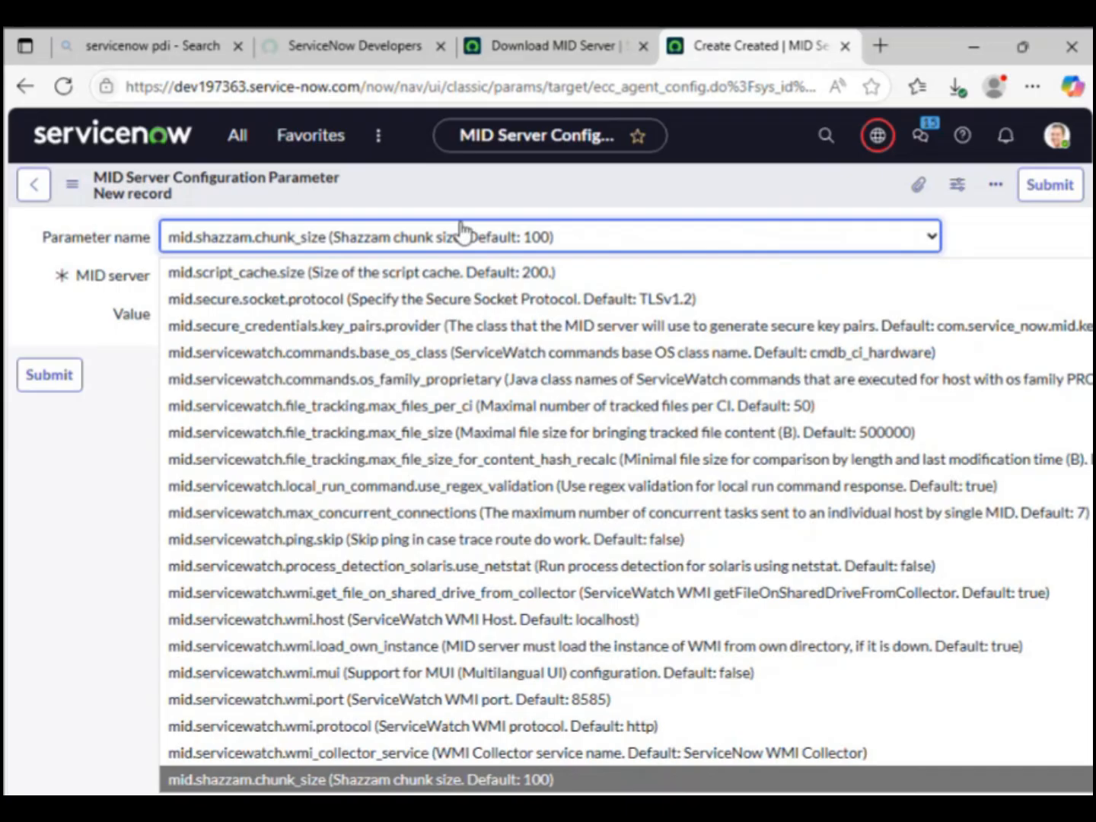
pyautogui.press('Down')
pyautogui.press('Down')
pyautogui.press('Down')
pyautogui.press('Down')
pyautogui.press('Down')
pyautogui.press('Down')
pyautogui.press('Down')
pyautogui.press('Down')
pyautogui.press('Down')
pyautogui.press('Down')
pyautogui.press('Down')
pyautogui.press('Down')
pyautogui.press('Down')
pyautogui.press('Down')
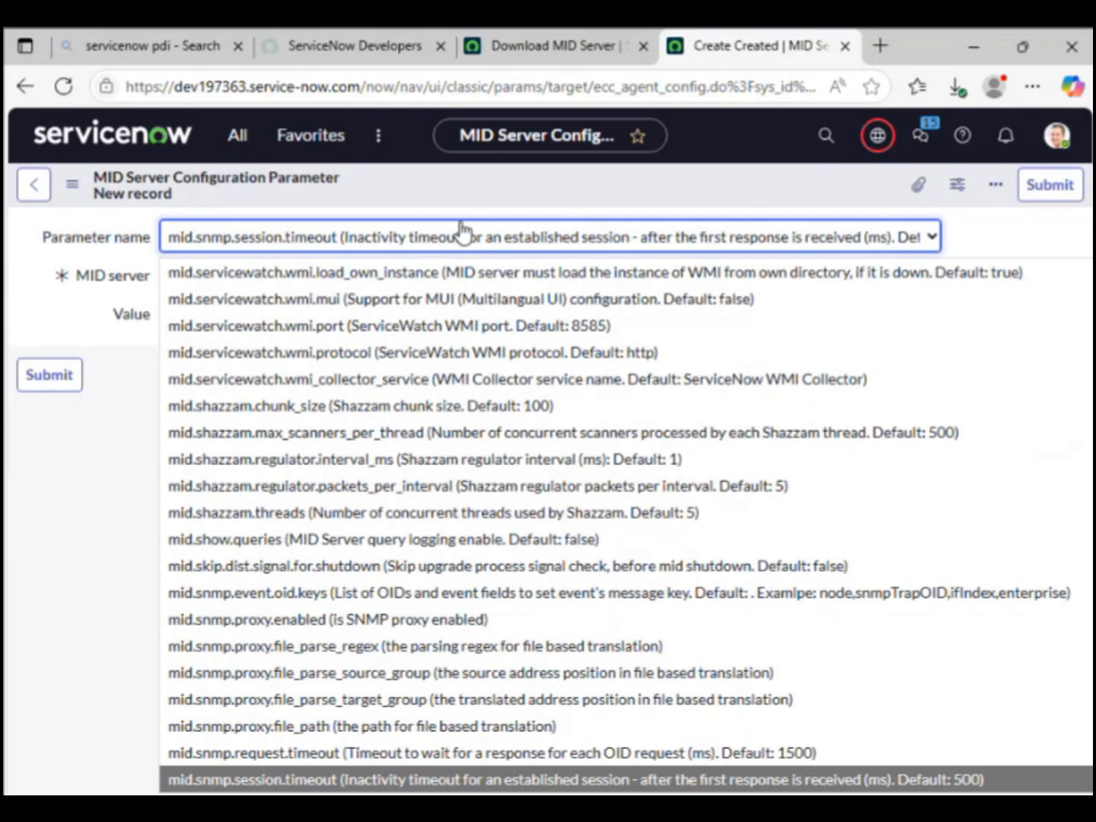
pyautogui.click(262, 753)
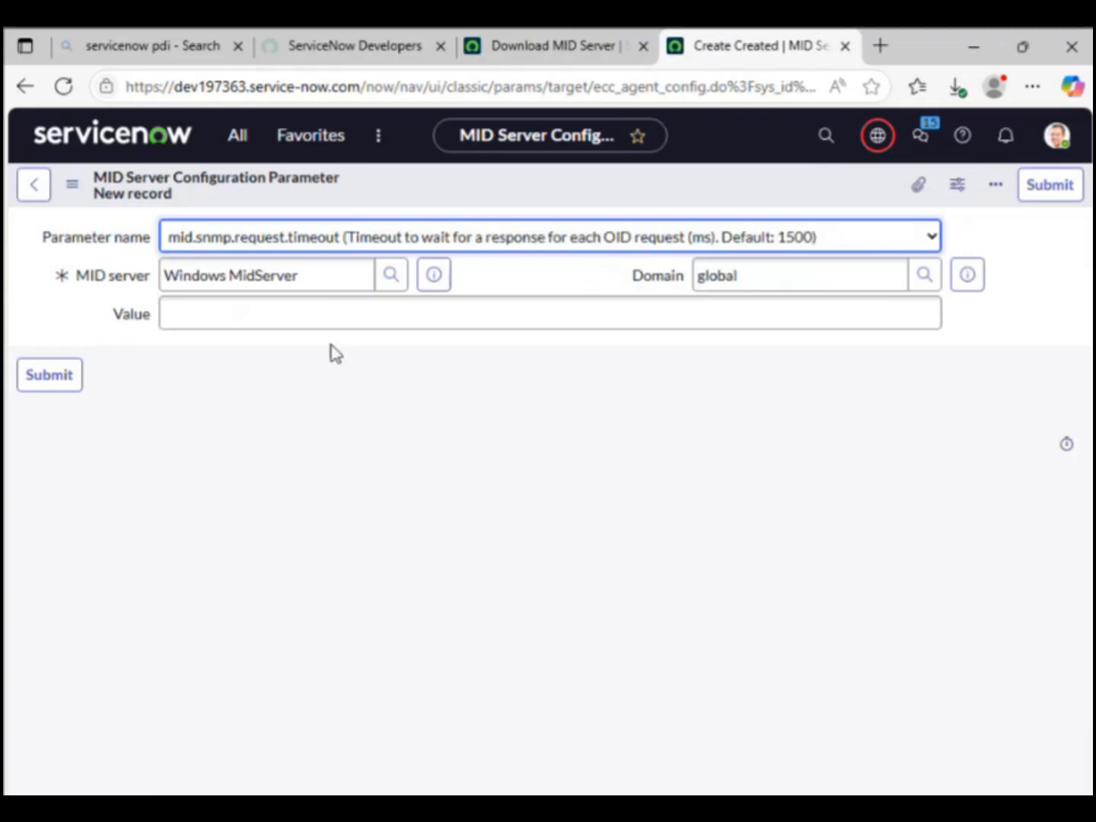
pyautogui.click(321, 301)
pyautogui.write('15000')
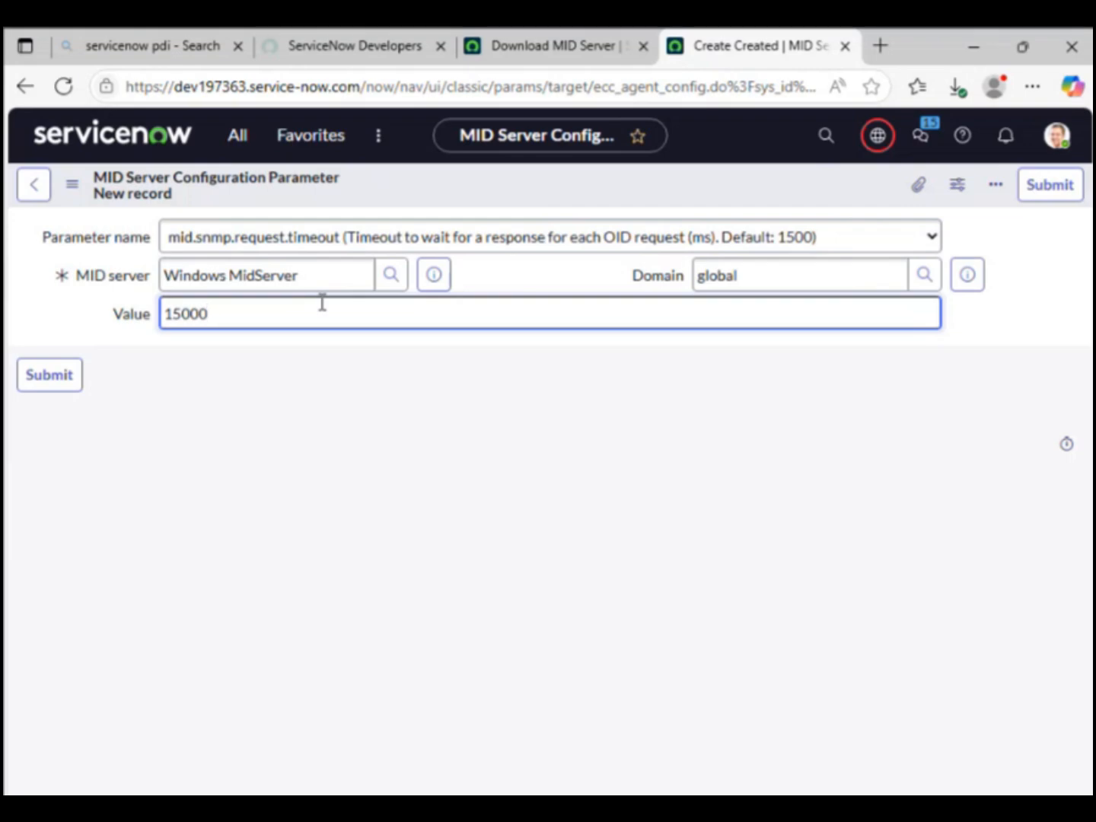
# Step: Submit the 15000 request-timeout parameter and begin another new Configuration Parameters record
pyautogui.click(49, 381)
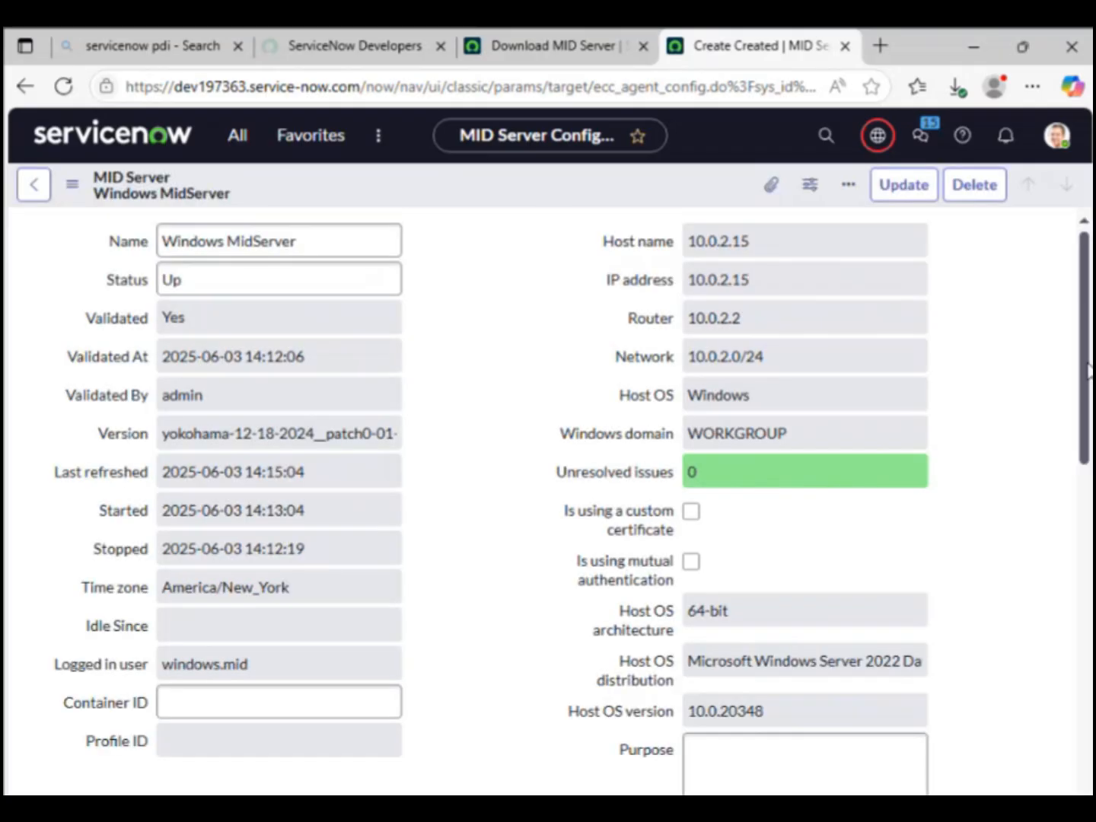
pyautogui.moveTo(1083, 373); pyautogui.dragTo(1084, 683)
pyautogui.click(1037, 344)
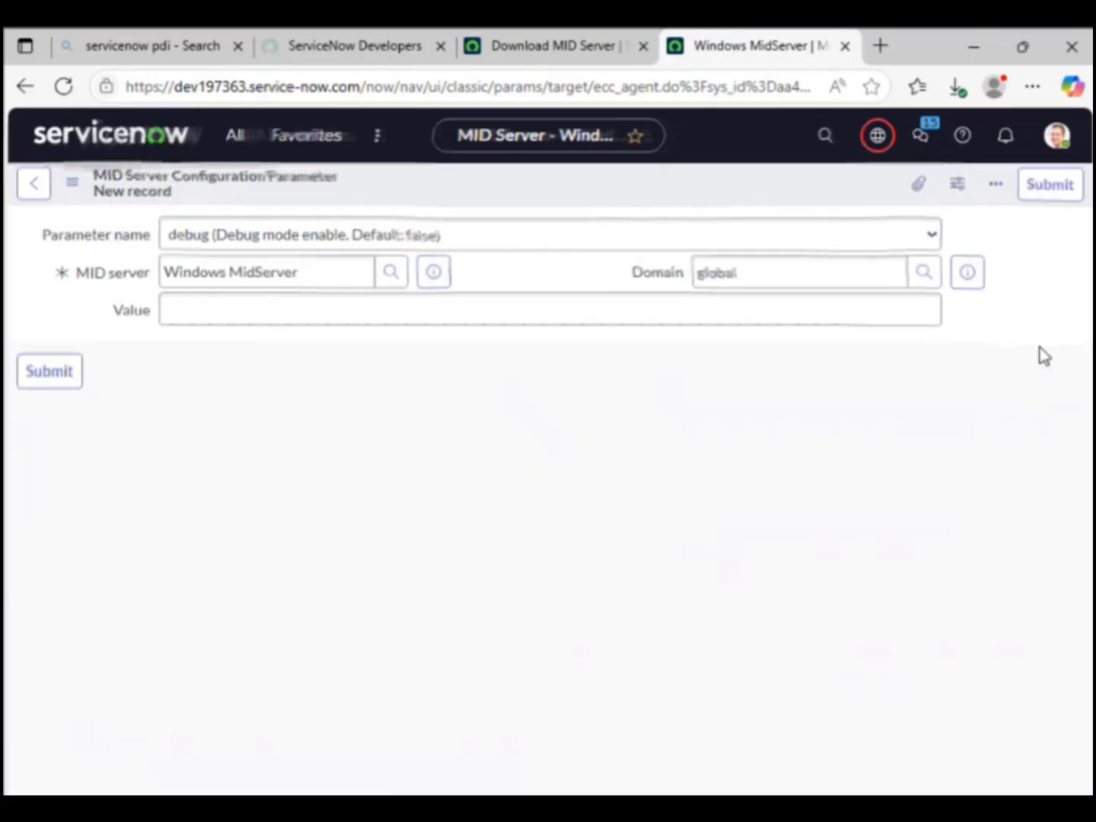
# Step: Select mid.snmp.session.timeout, enter value 10000, and submit the parameter
pyautogui.click(422, 243)
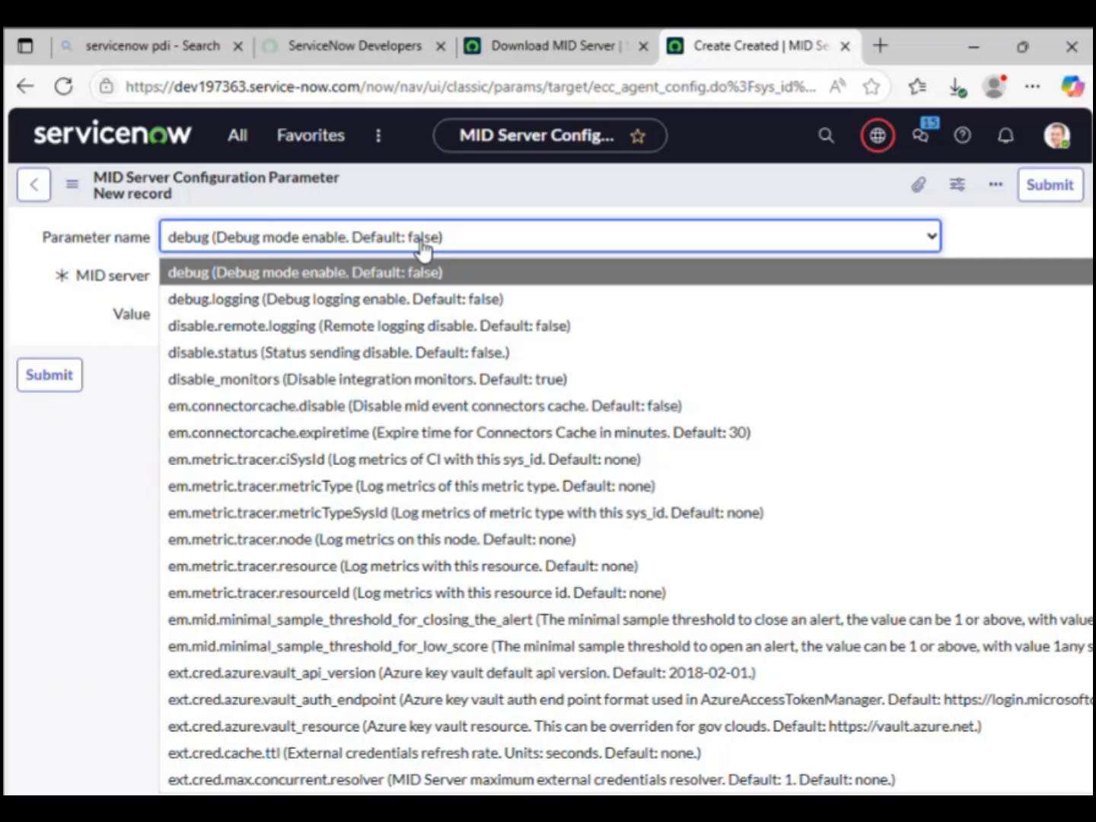
pyautogui.write('mid')
pyautogui.press('Down')
pyautogui.press('Down')
pyautogui.press('Down')
pyautogui.press('Down')
pyautogui.press('Down')
pyautogui.press('Down')
pyautogui.press('Down')
pyautogui.press('Down')
pyautogui.press('Down')
pyautogui.press('Down')
pyautogui.press('Down')
pyautogui.press('Down')
pyautogui.press('Down')
pyautogui.press('Down')
pyautogui.press('Down')
pyautogui.press('Down')
pyautogui.press('Down')
pyautogui.press('Down')
pyautogui.press('Down')
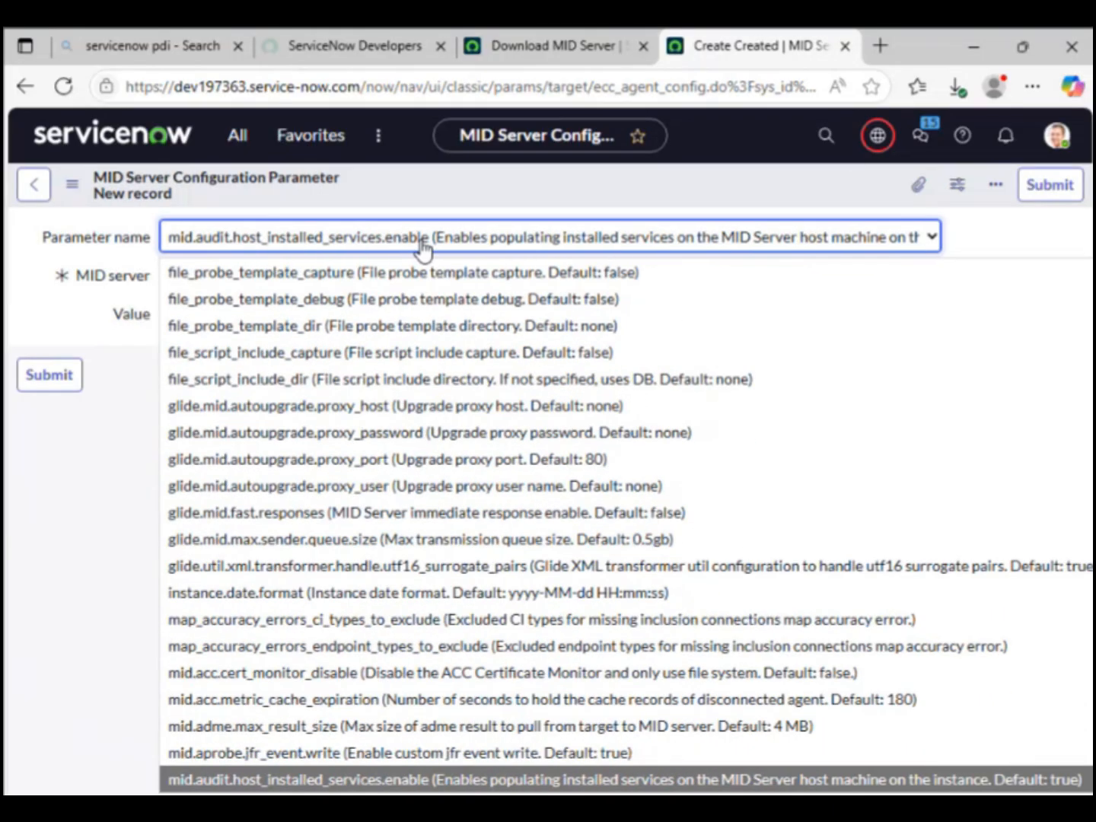
pyautogui.press('Down')
pyautogui.press('Down')
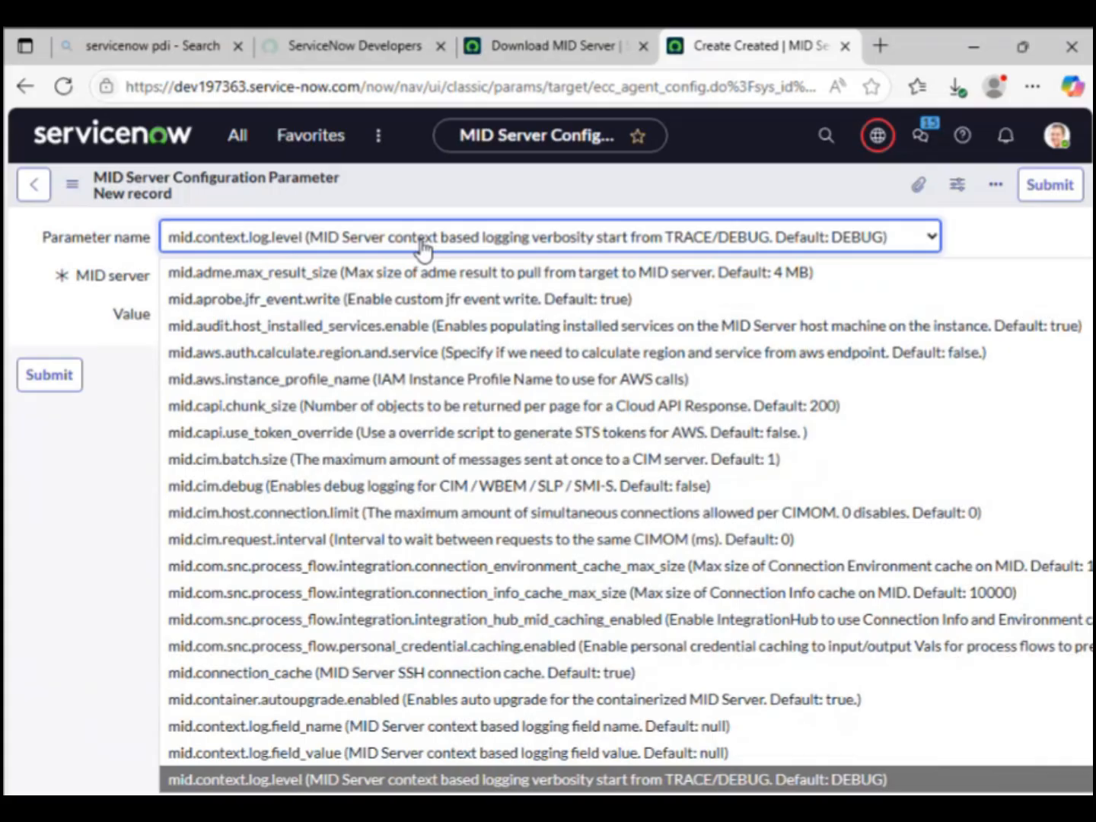
pyautogui.press('Down')
pyautogui.press('Down')
pyautogui.press('Down')
pyautogui.press('Down')
pyautogui.press('Down')
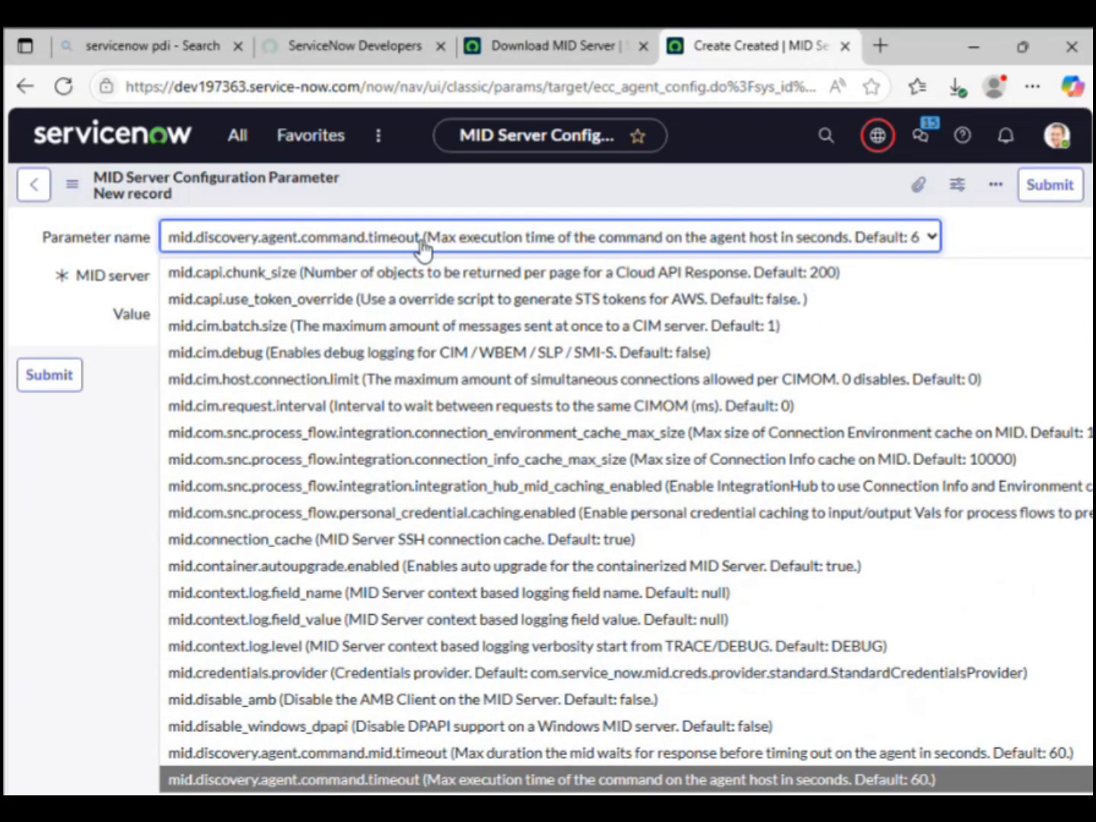
pyautogui.press('Down')
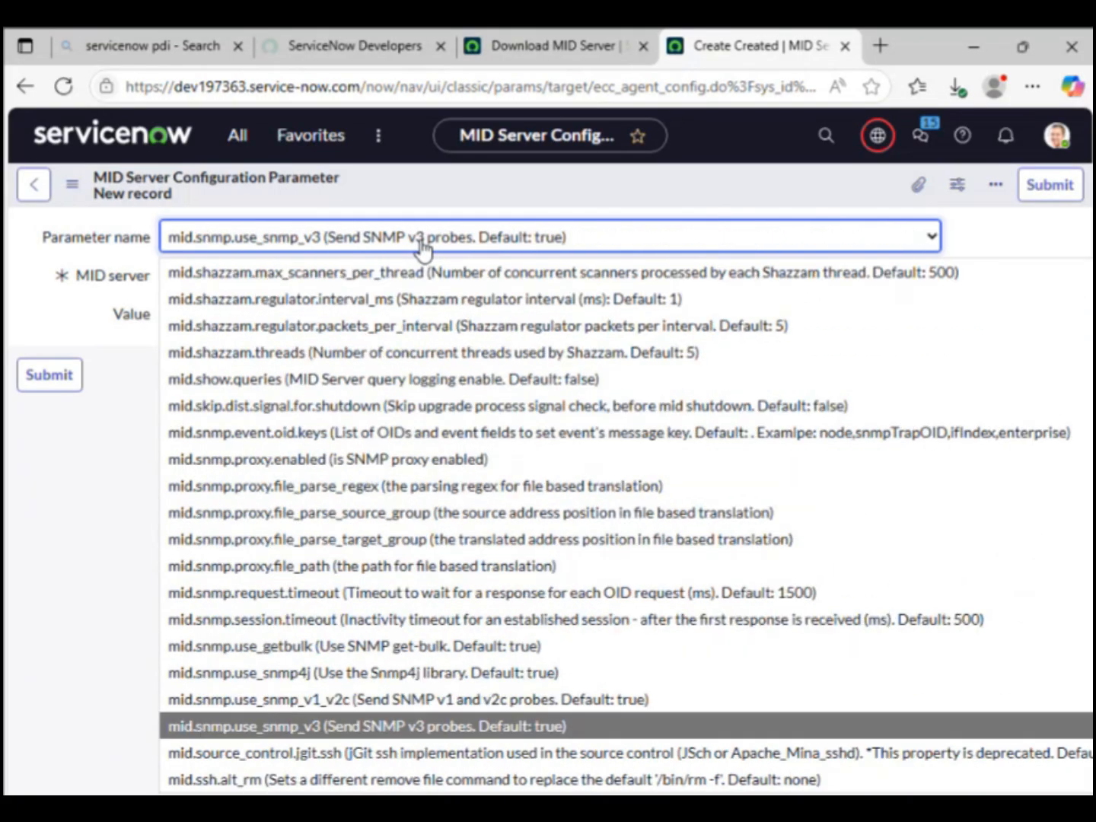
pyautogui.press('Up')
pyautogui.press('Up')
pyautogui.press('Up')
pyautogui.press('Up')
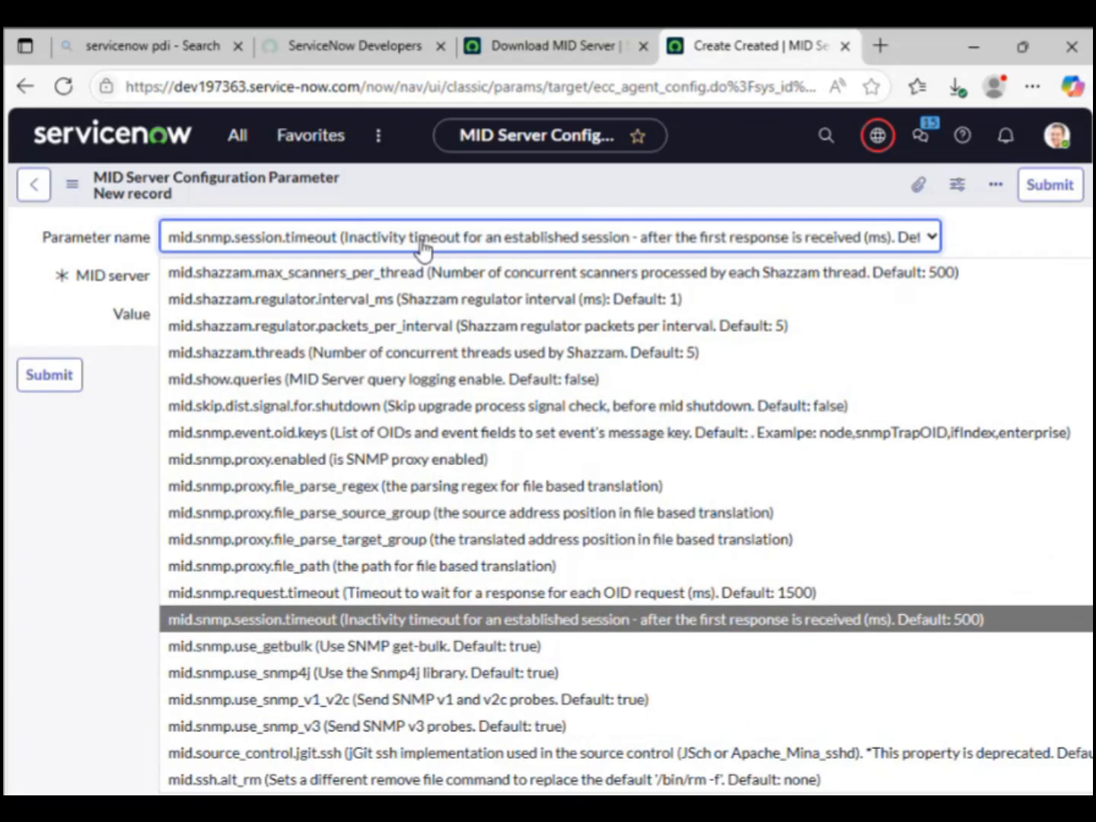
pyautogui.click(290, 620)
pyautogui.click(246, 312)
pyautogui.write('1')
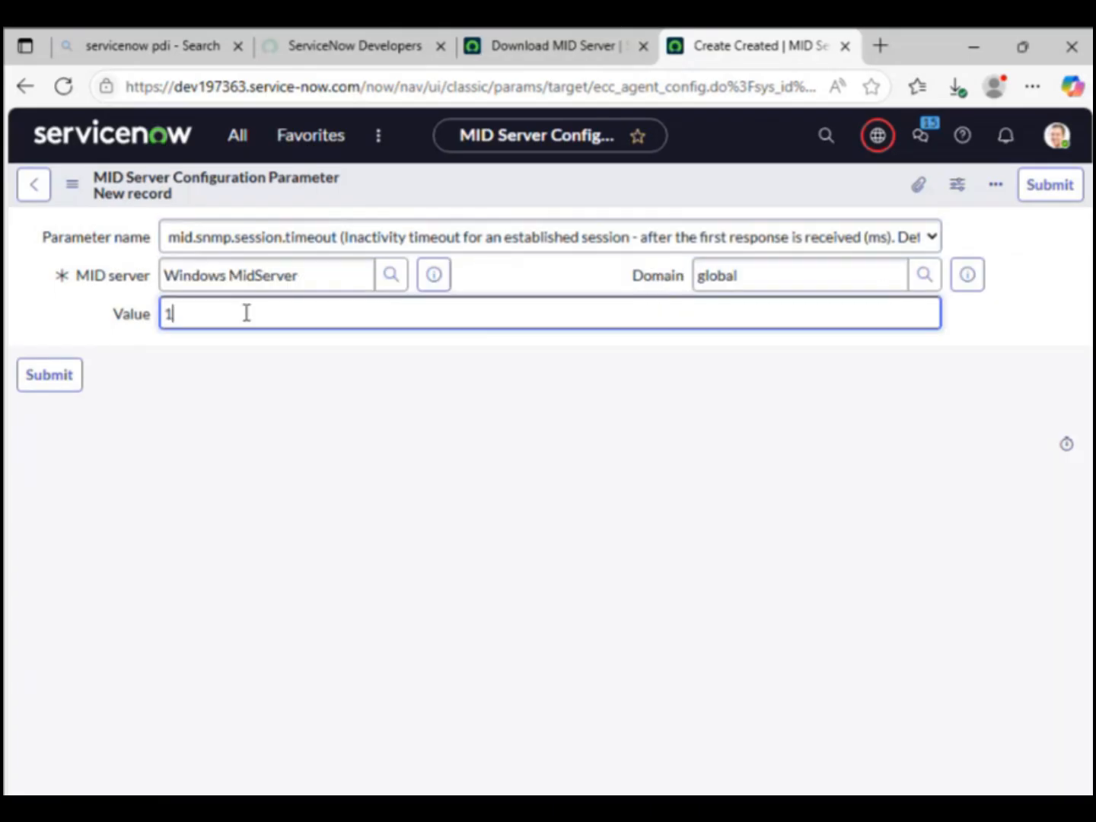
pyautogui.write('0000')
pyautogui.click(52, 377)
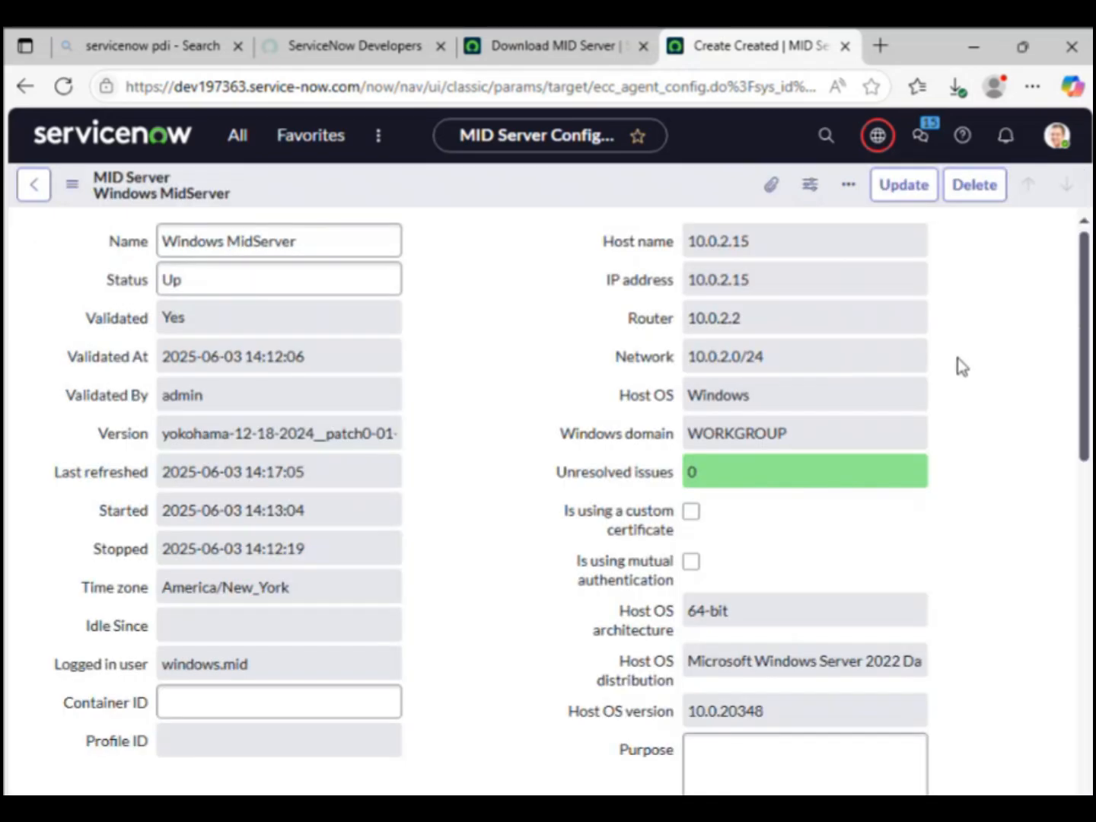
# Step: Check threads.max 50 and both SNMP timeouts in Configuration Parameters, then Update the MID Server
pyautogui.scroll(-3, 1072, 520)
pyautogui.scroll(-8, 1072, 520)
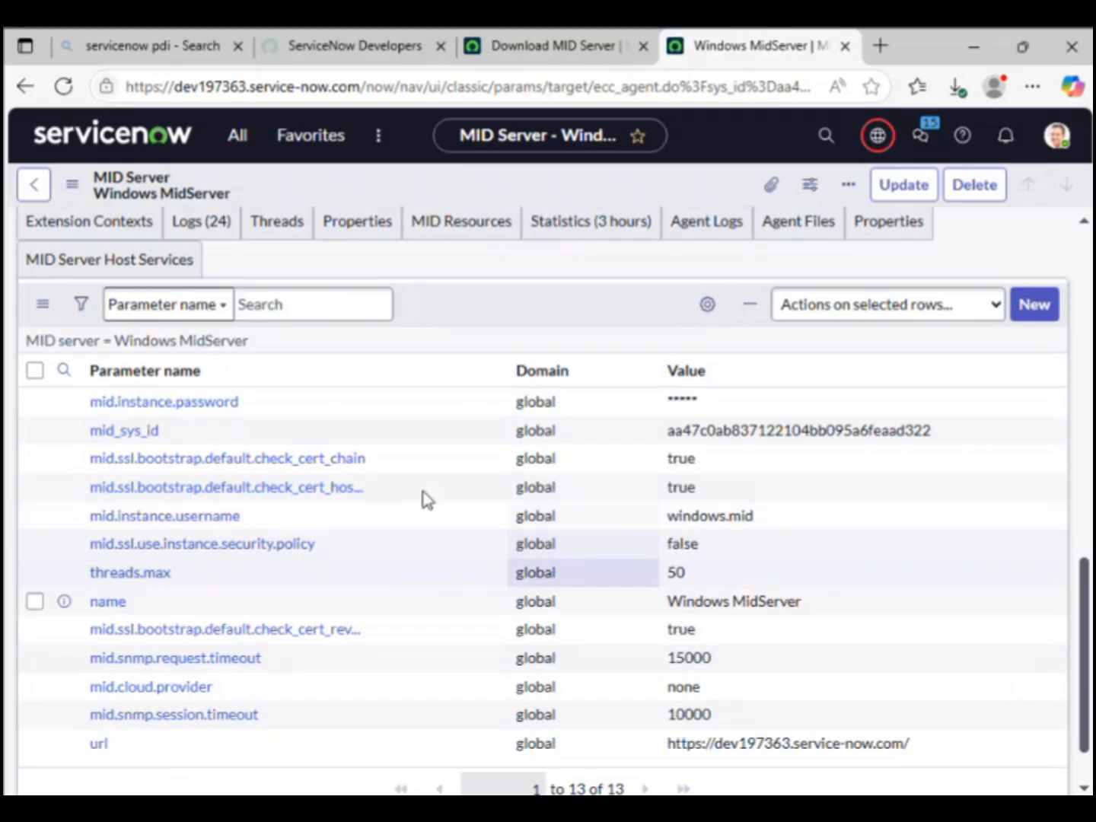
pyautogui.click(895, 188)
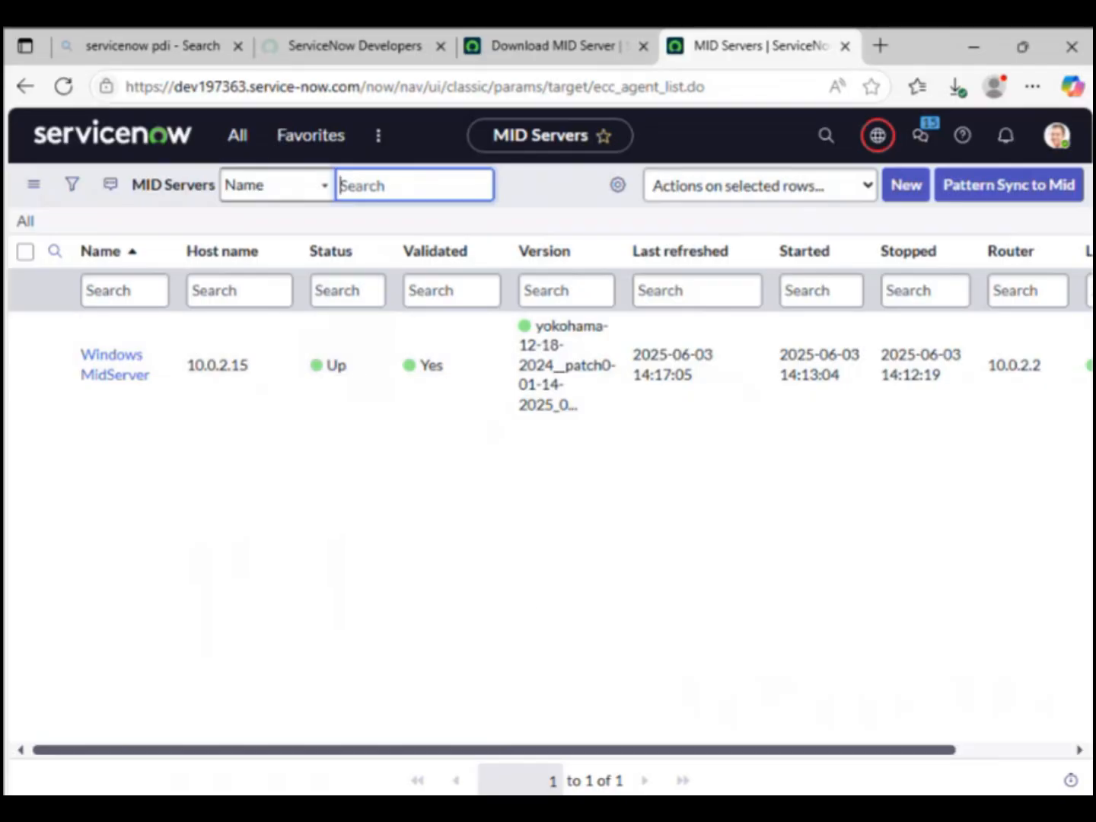
# Step: Bring the administrator Command Prompt window back to the front
pyautogui.hotkey('alt', 'Tab')
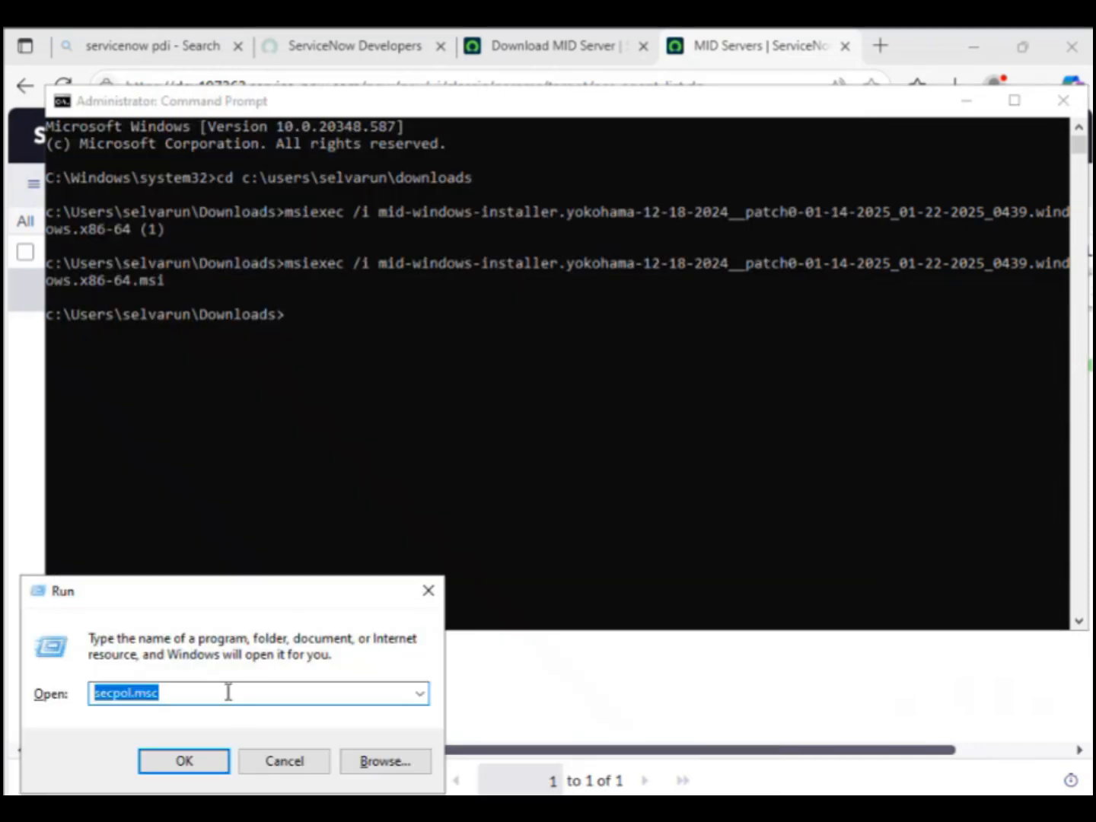
# Step: Clear the previous secpol.msc command from the Run box
pyautogui.press('BackSpace')
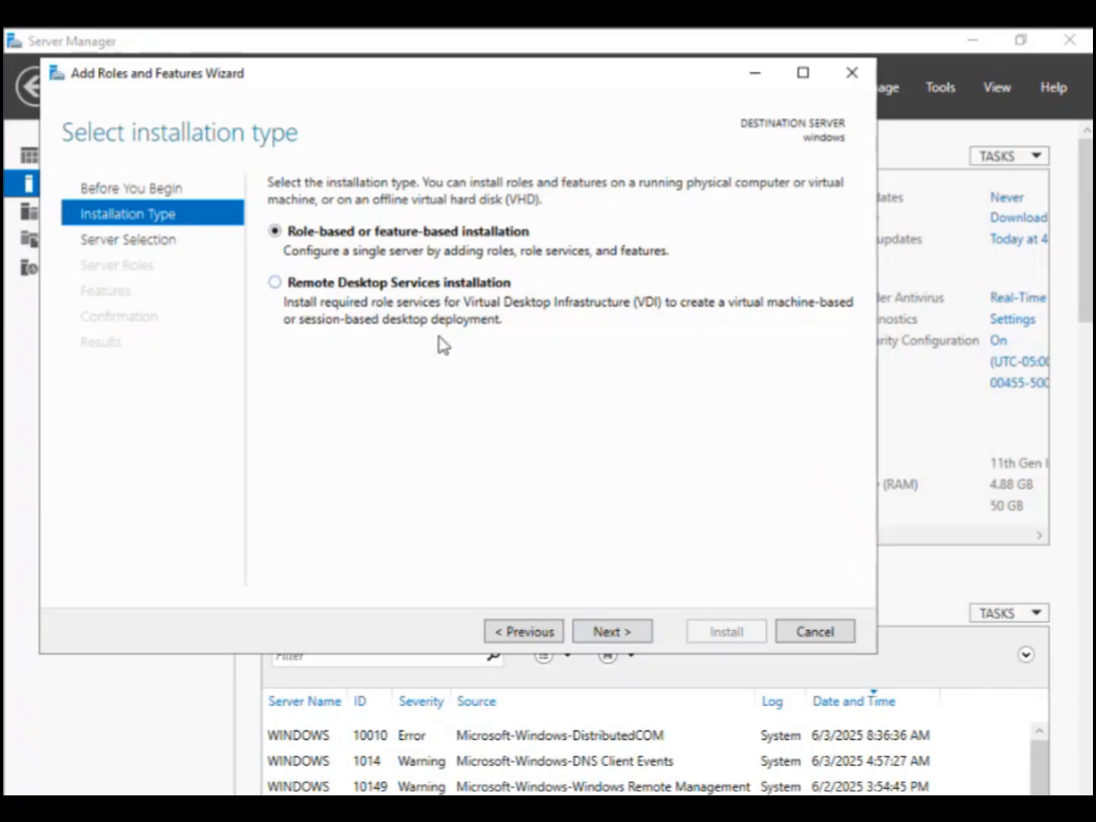
# Step: Advance past Installation Type, Server Selection and Server Roles with default choices
pyautogui.click(616, 631)
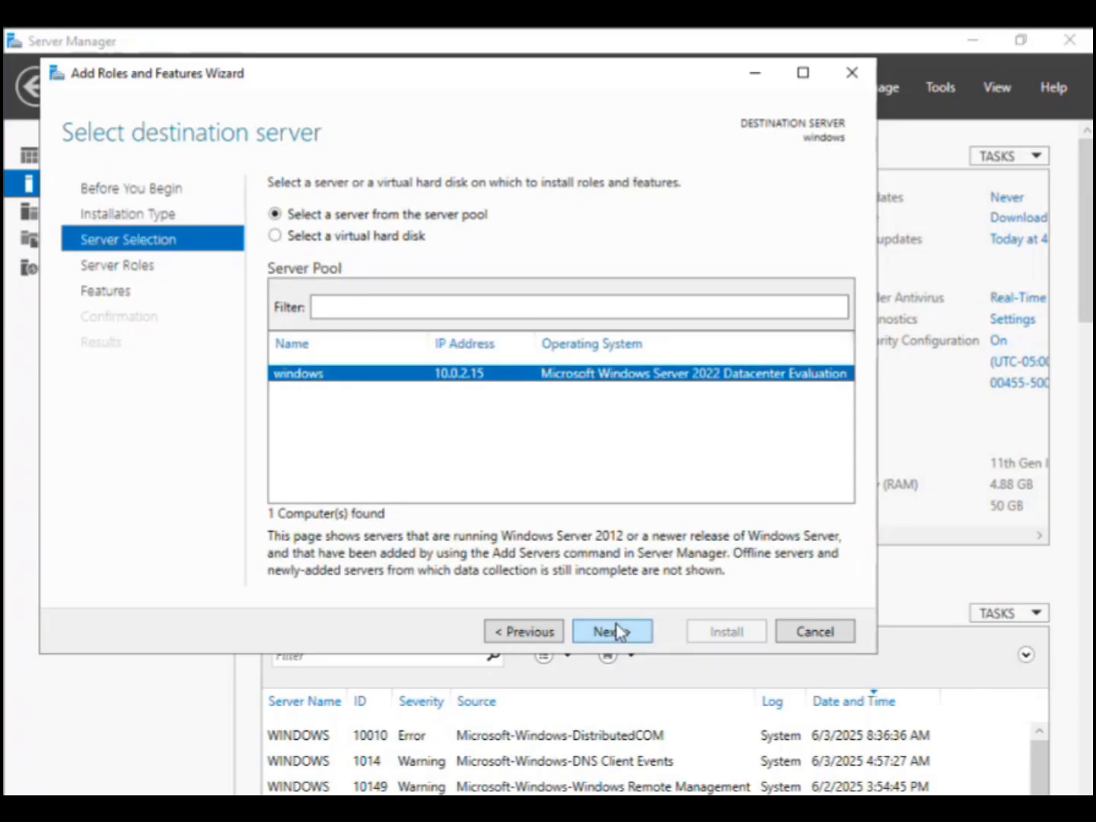
pyautogui.click(617, 632)
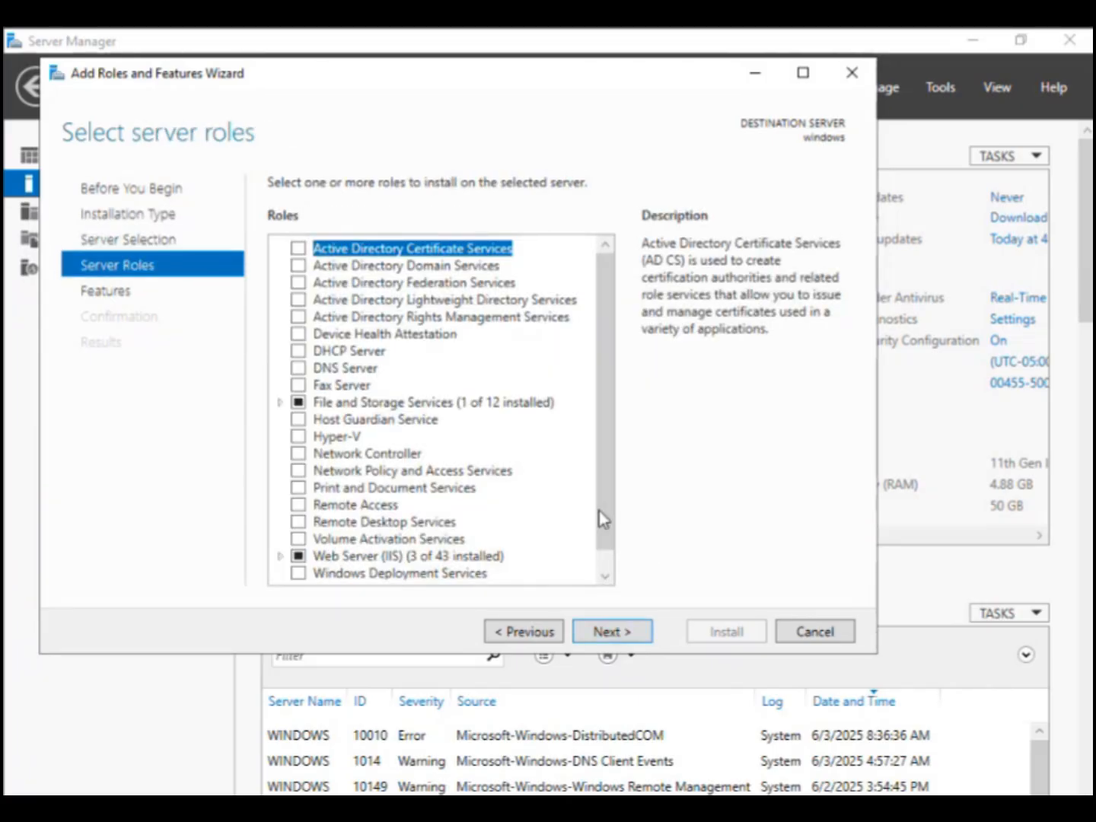
pyautogui.scroll(-1, 600, 511)
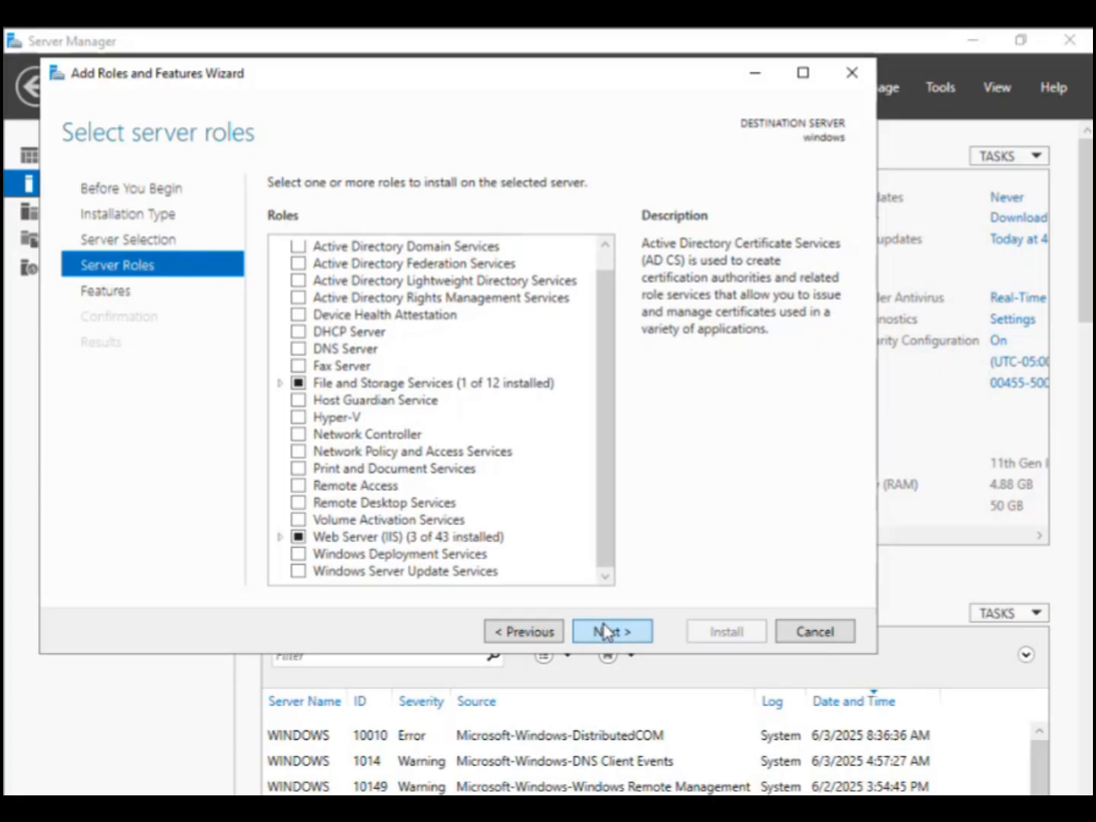
pyautogui.click(606, 631)
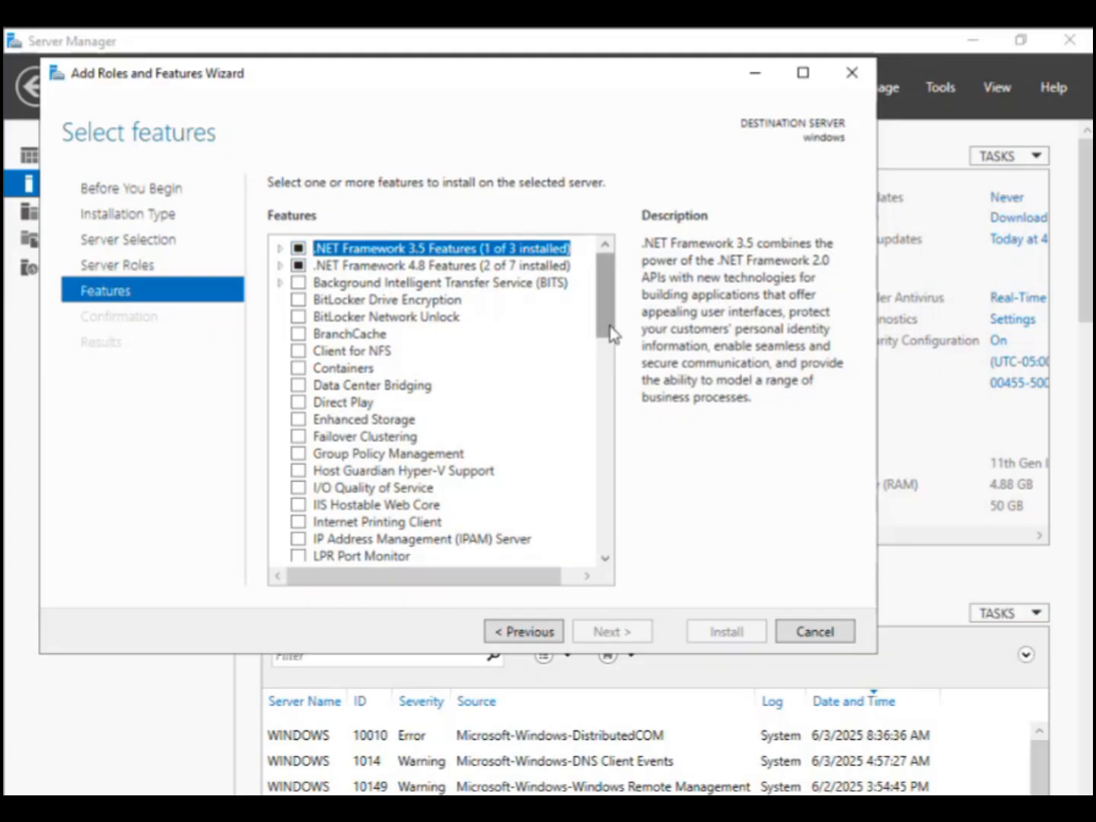
# Step: Browse the Features list, including Containers, then cancel the wizard without installing
pyautogui.click(305, 369)
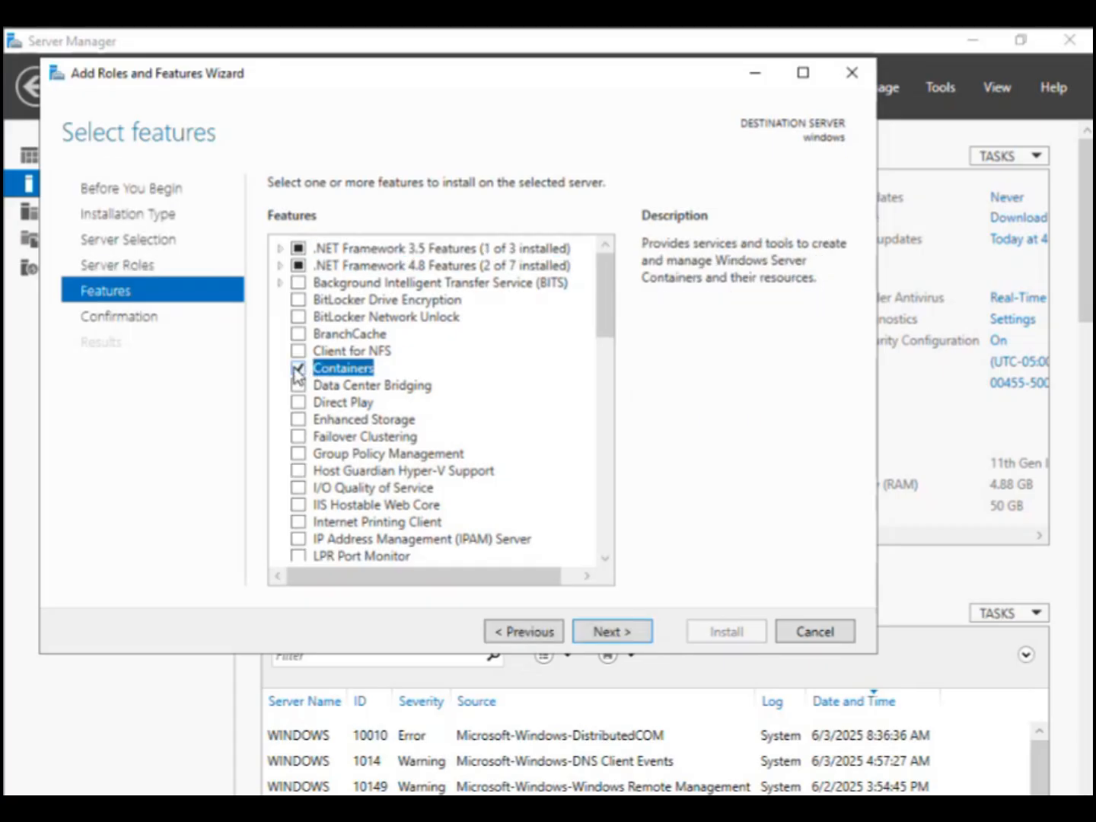
pyautogui.click(298, 368)
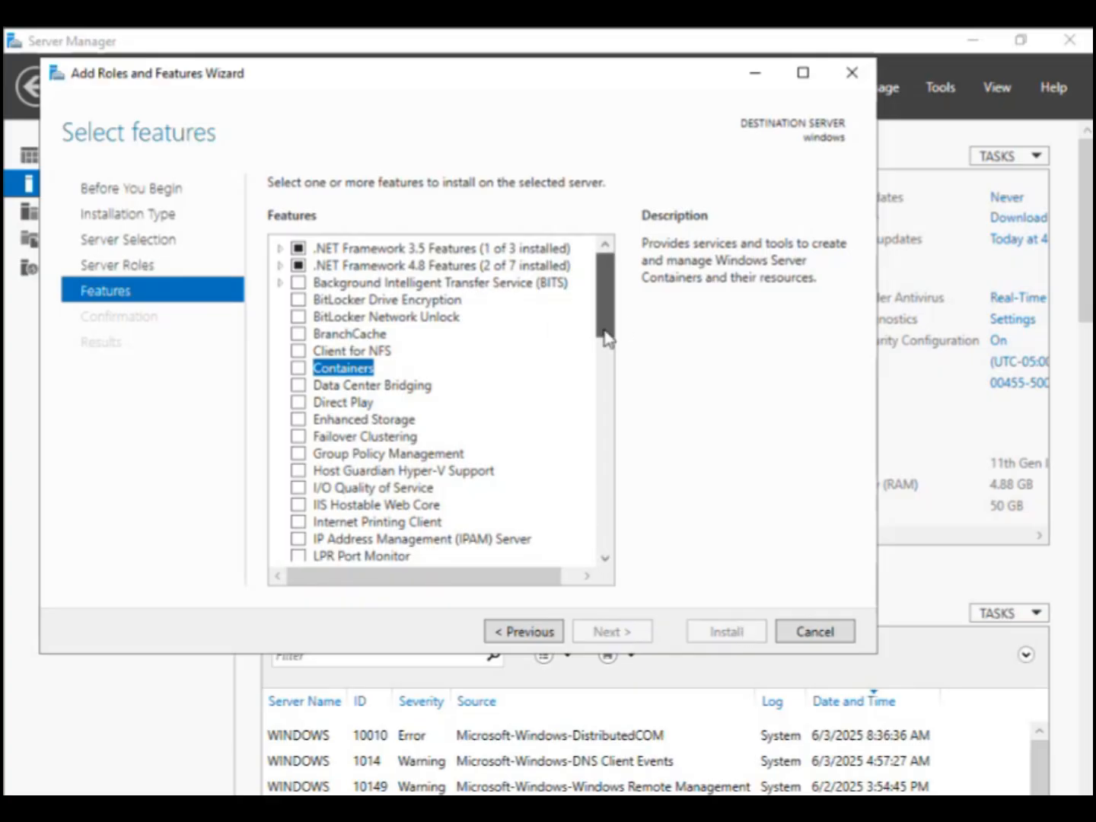
pyautogui.moveTo(606, 339); pyautogui.dragTo(609, 571)
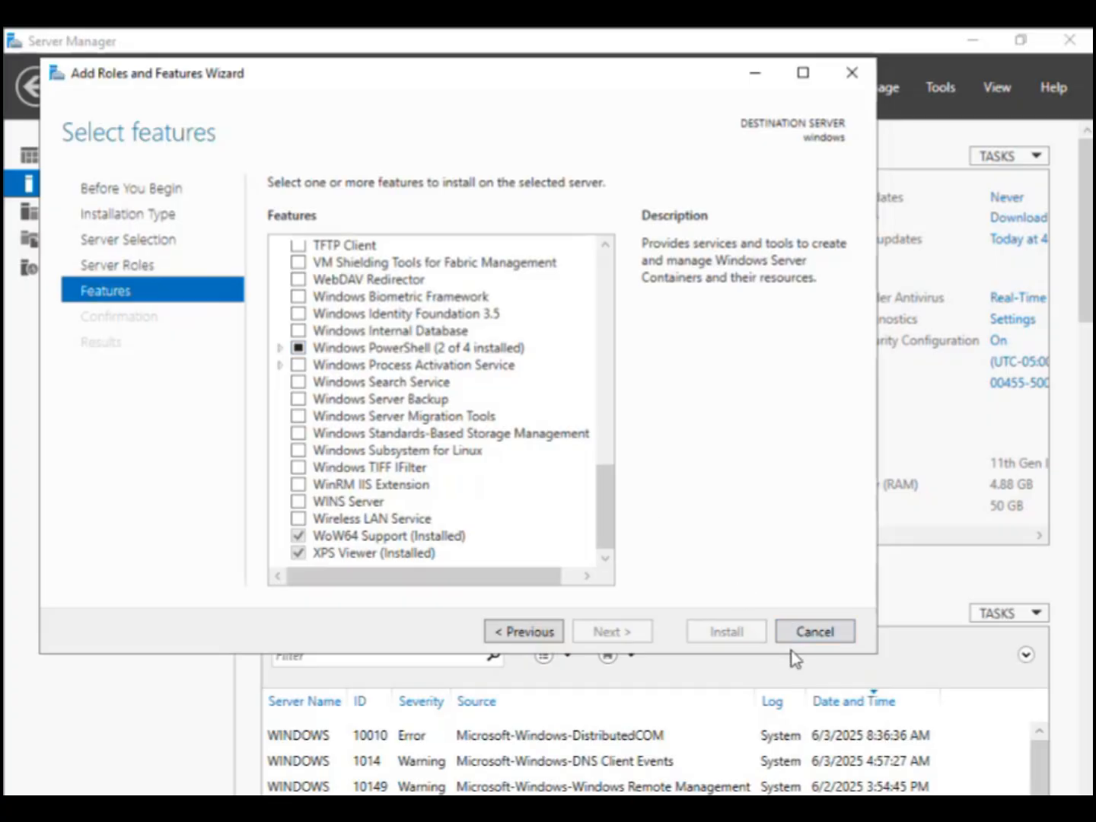
pyautogui.click(778, 631)
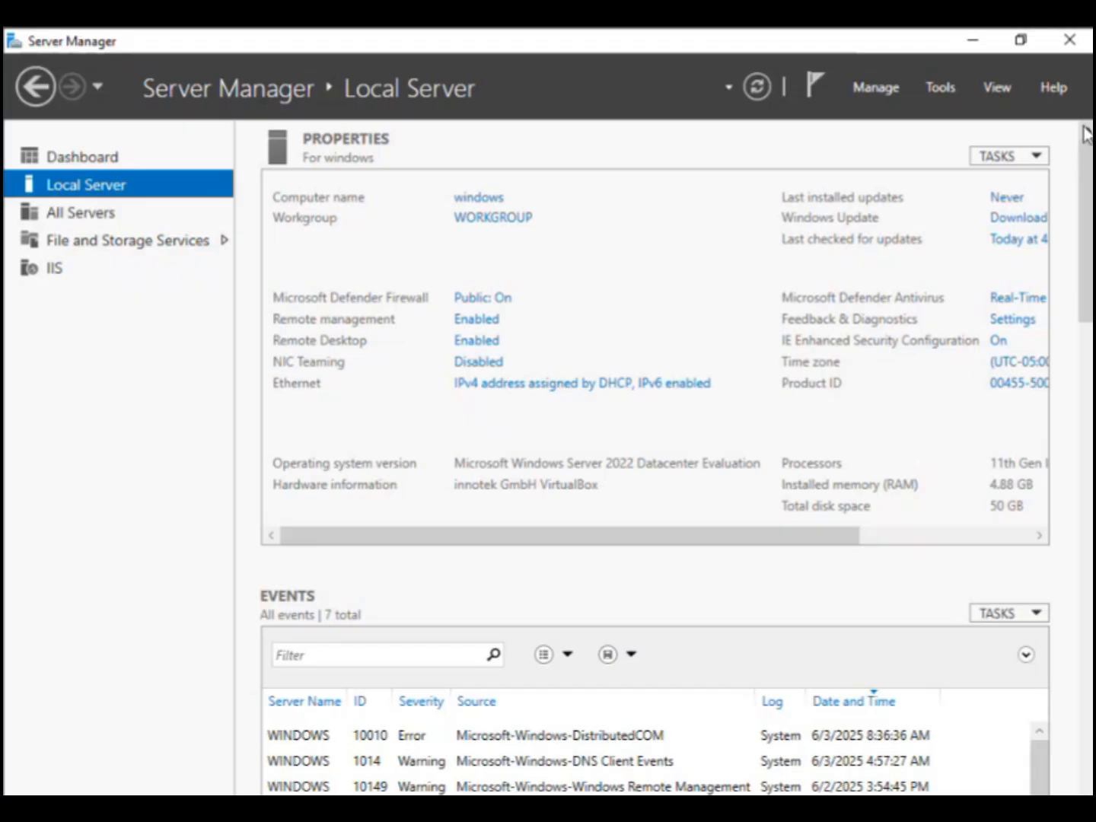
# Step: Minimize Server Manager and Control Panel and return to the Download MID Server tab
pyautogui.click(971, 47)
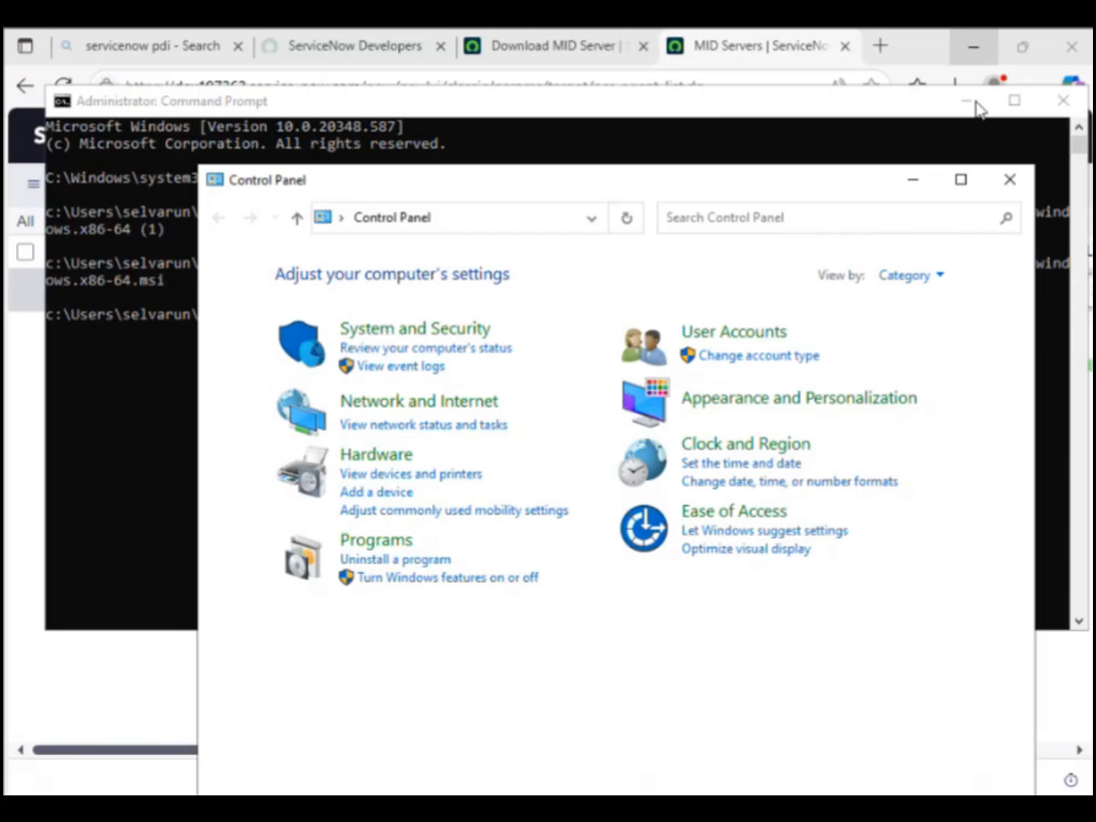
pyautogui.click(906, 180)
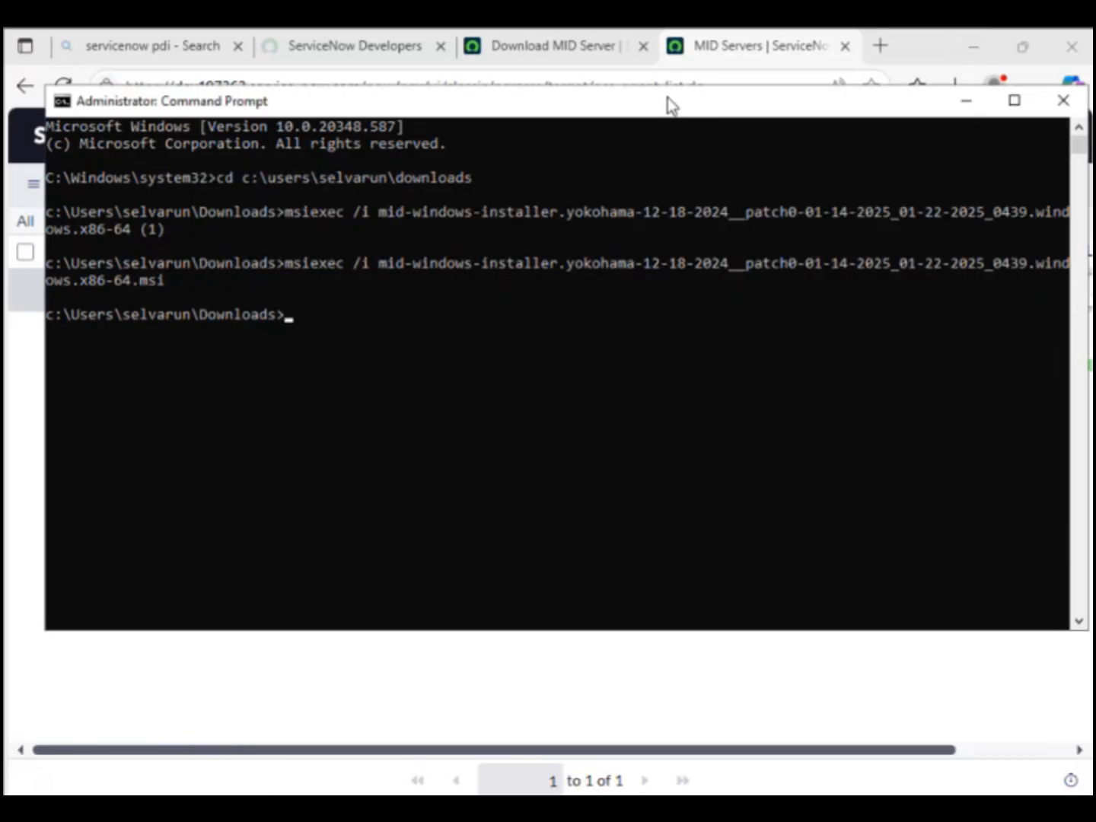
pyautogui.click(569, 51)
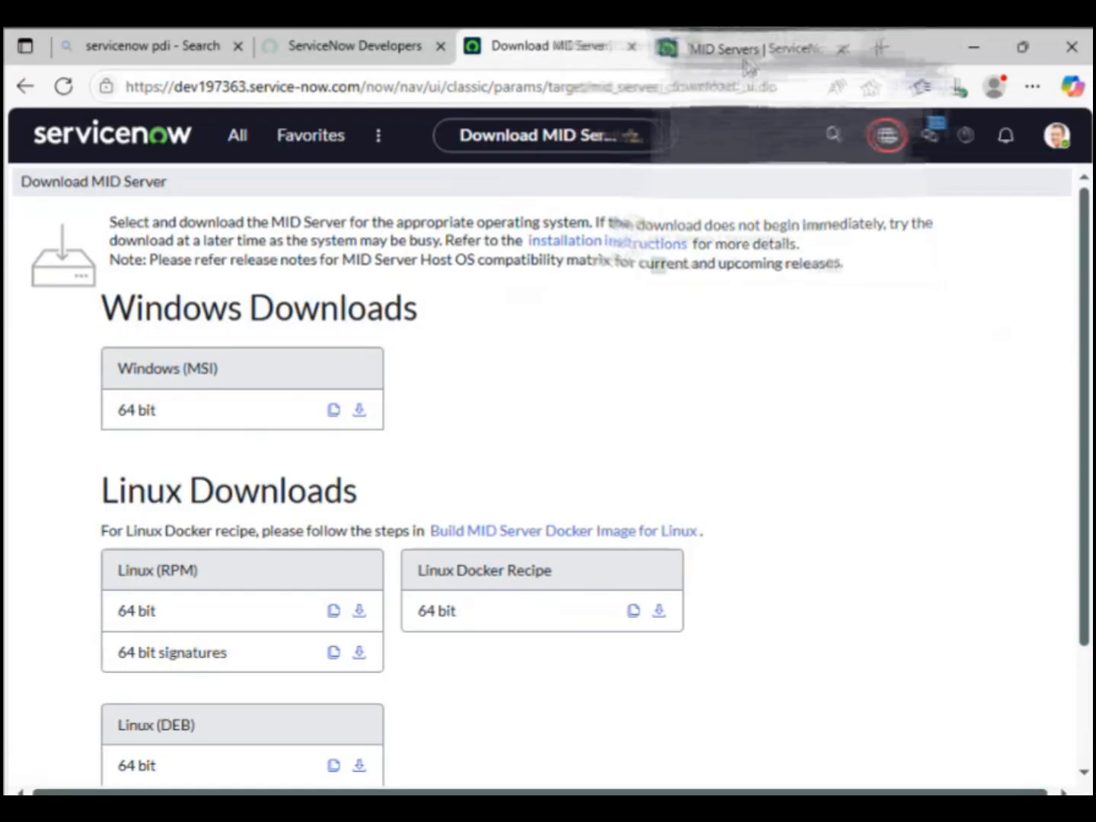